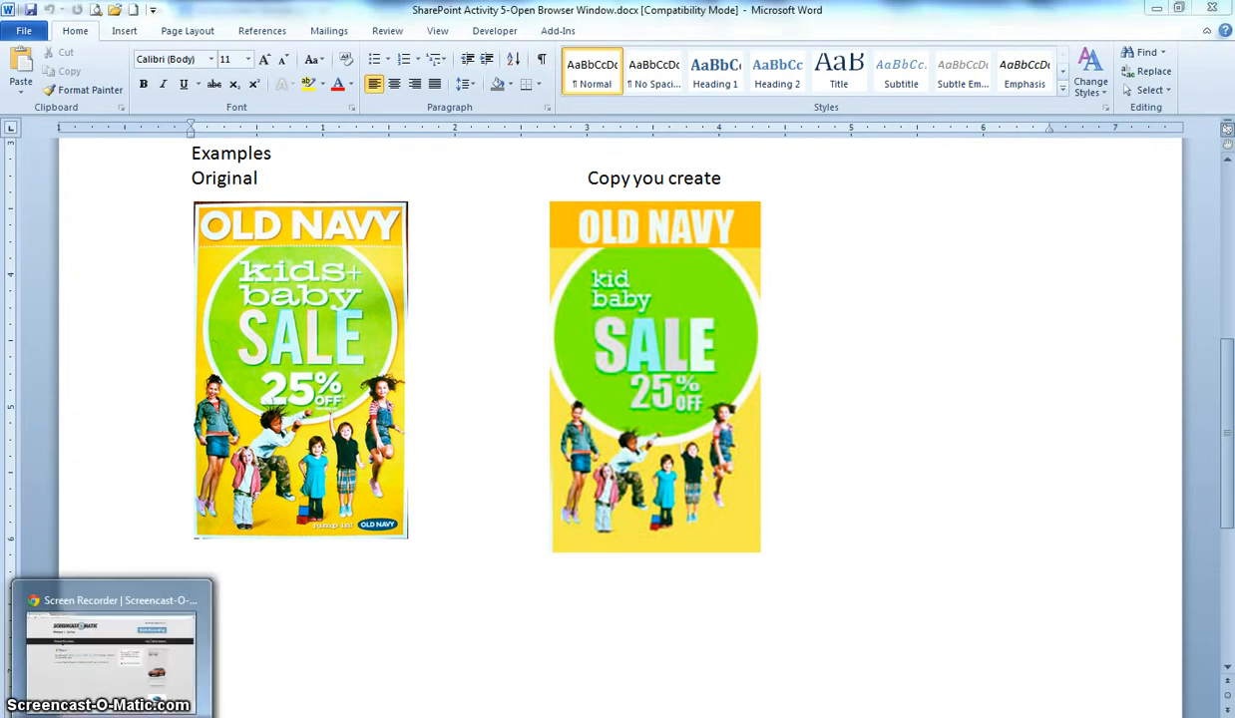
Switch to Chrome, go to pixlr.com in a new tab and open the advanced Pixlr editor.
{"action": "left_click", "coordinate": [109, 573]}
{"action": "left_click", "coordinate": [353, 12]}
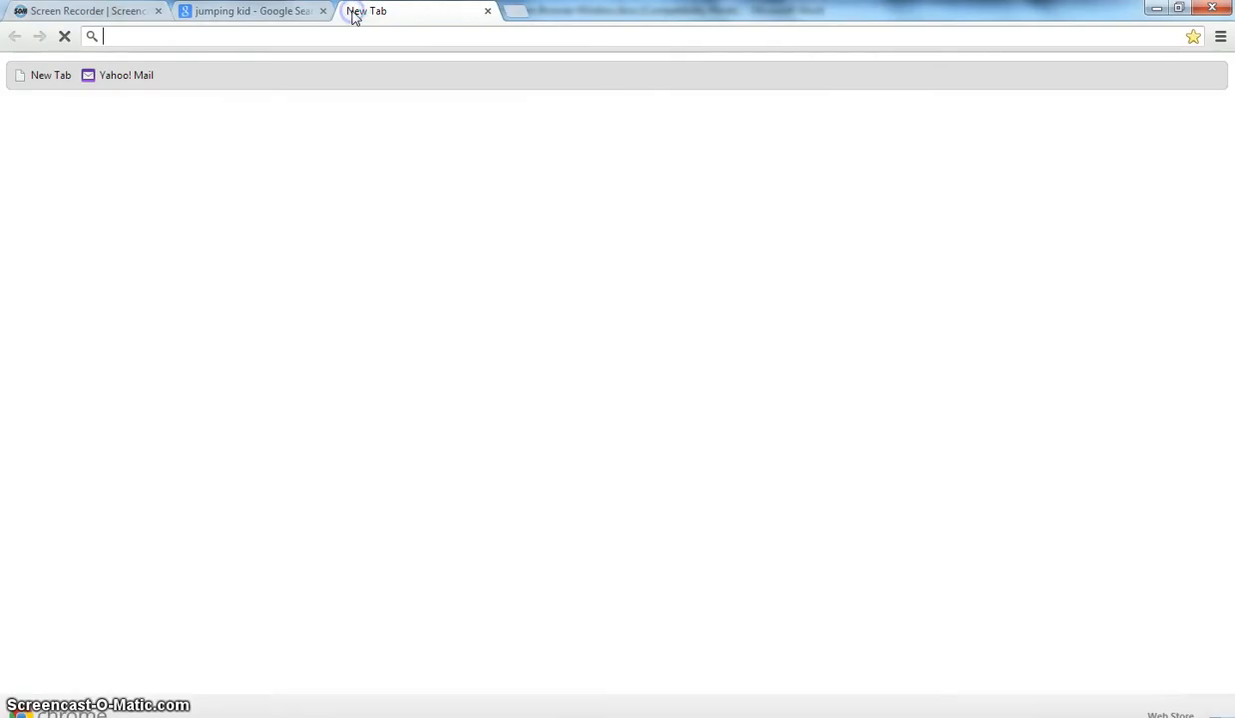
{"action": "type", "text": "Pi"}
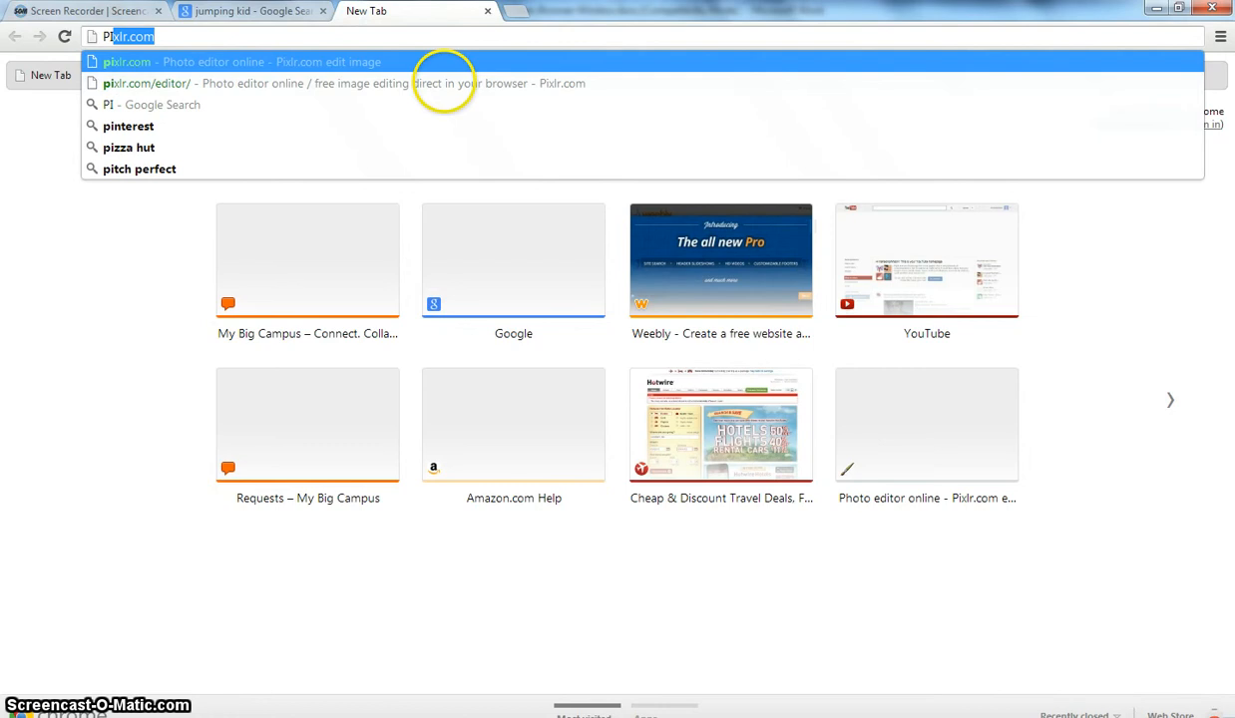
{"action": "type", "text": "XLR.V"}
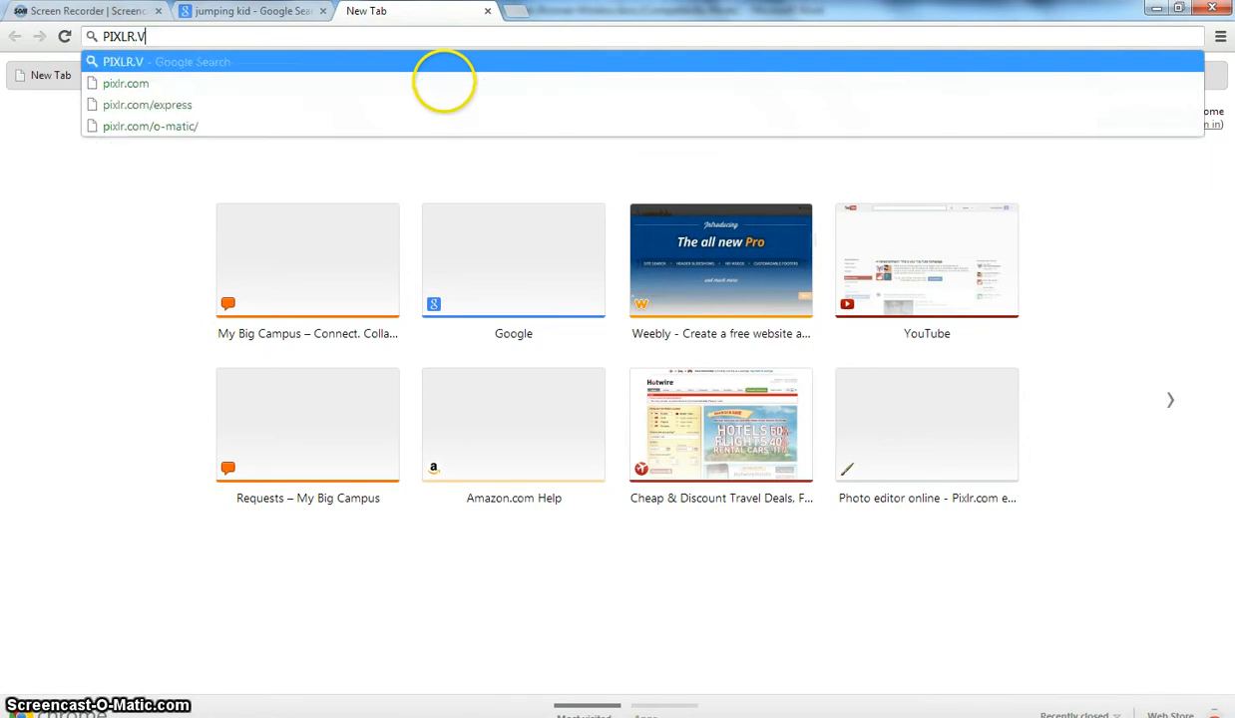
{"action": "key", "text": "BackSpace"}
{"action": "type", "text": "COM"}
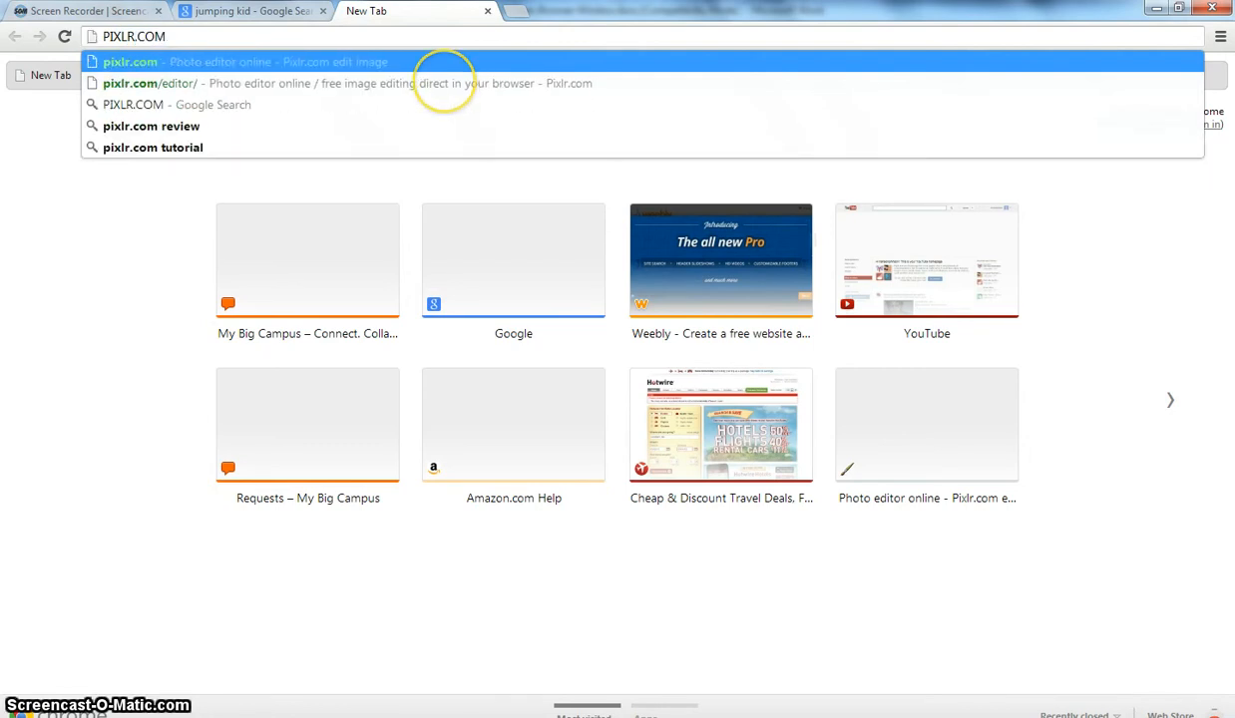
{"action": "key", "text": "Return"}
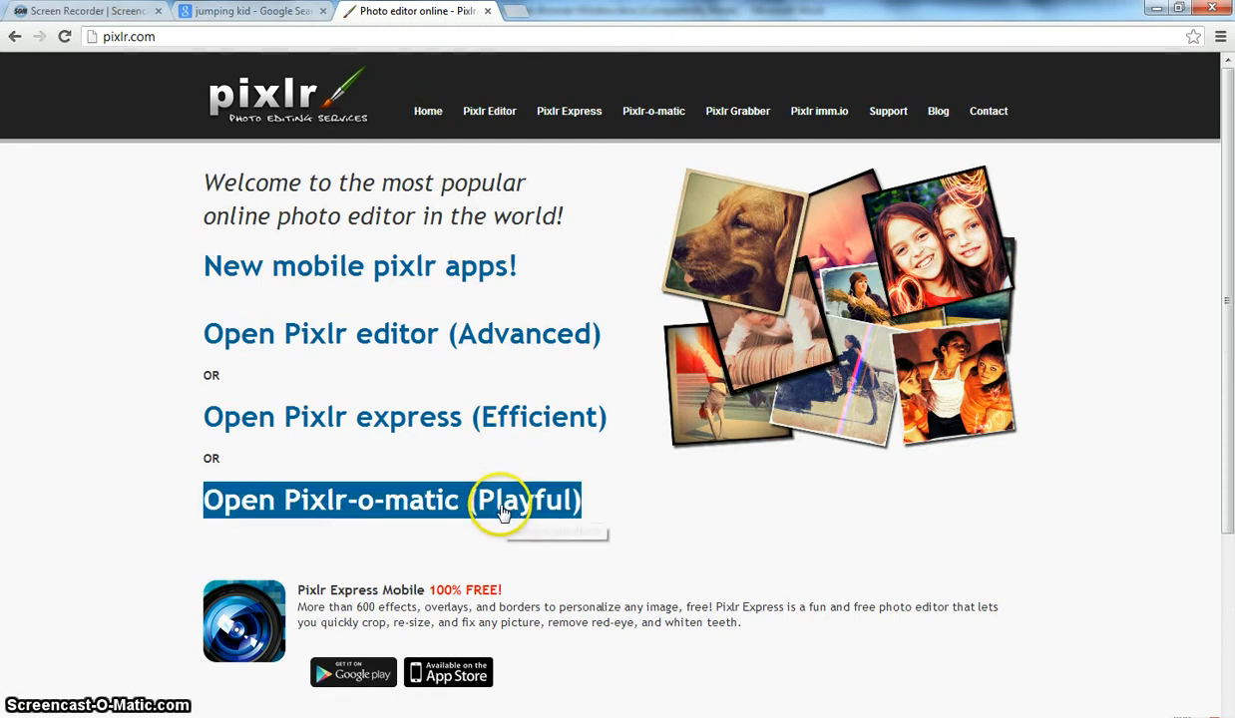
{"action": "left_click", "coordinate": [332, 341]}
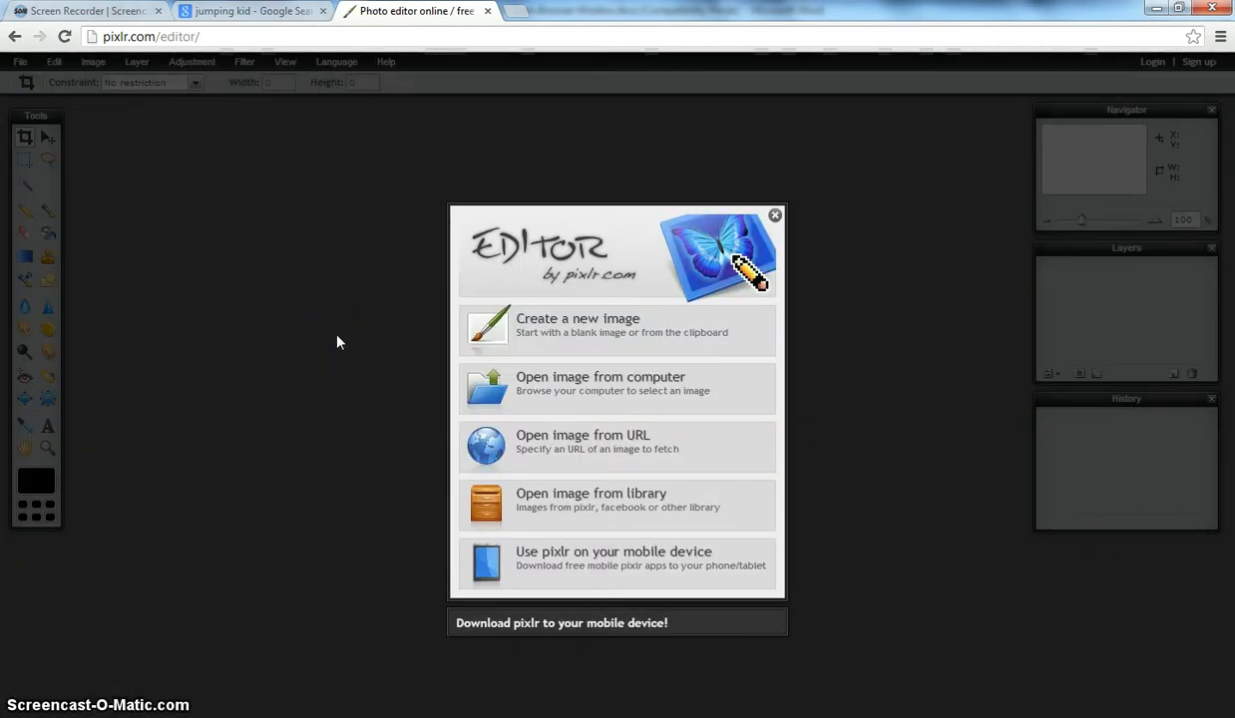
Show the Google image results for JUMPING KID and open the original image of the four jumping kids.
{"action": "left_click", "coordinate": [232, 18]}
{"action": "left_click", "coordinate": [112, 100]}
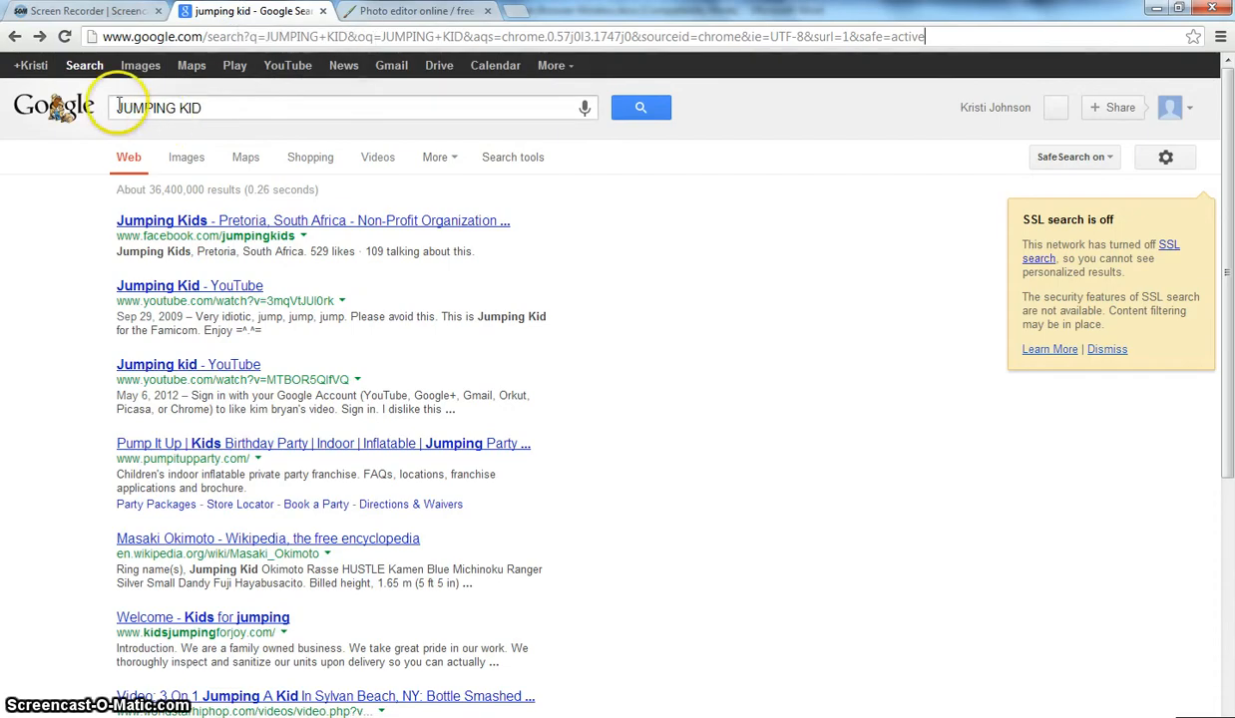
{"action": "left_click", "coordinate": [188, 157]}
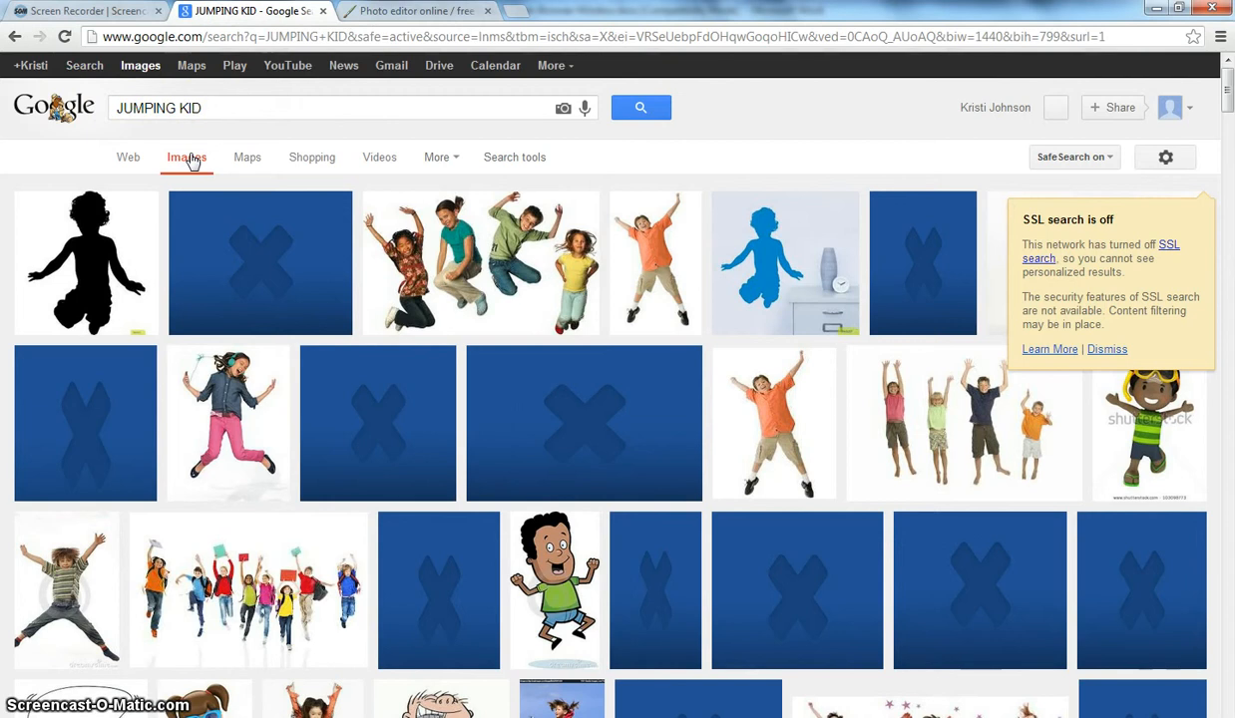
{"action": "left_click", "coordinate": [440, 262]}
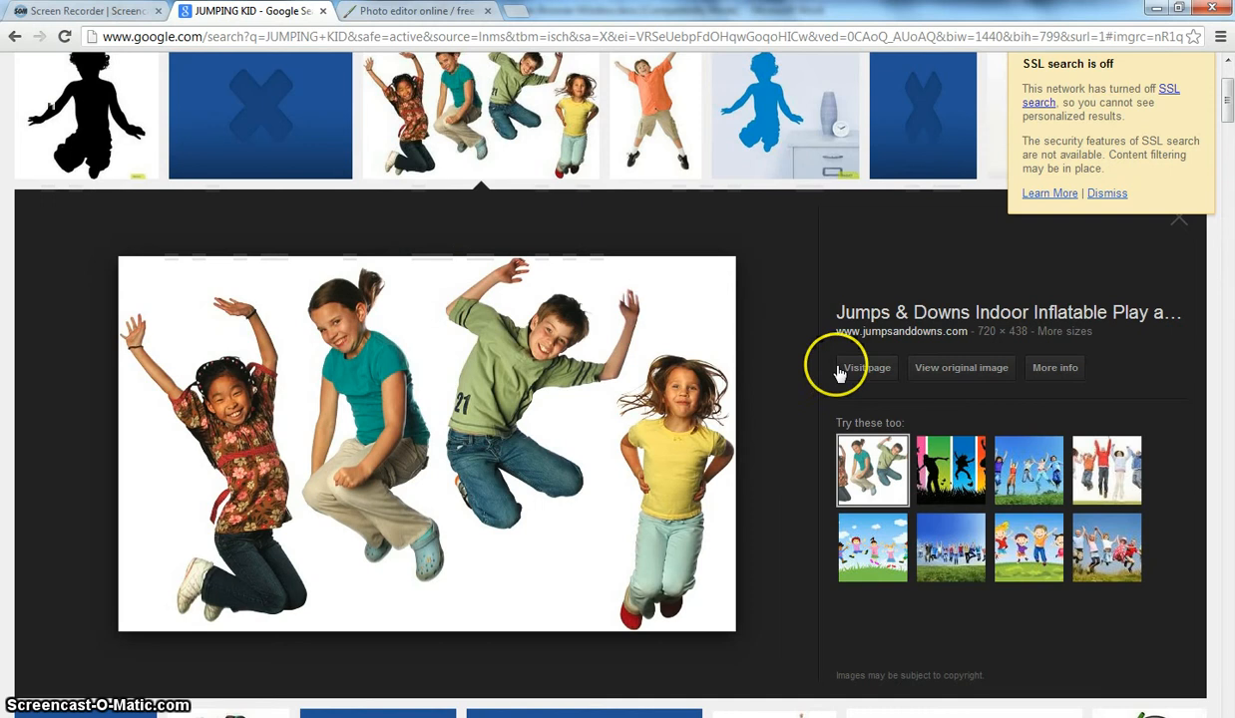
{"action": "left_click", "coordinate": [975, 371]}
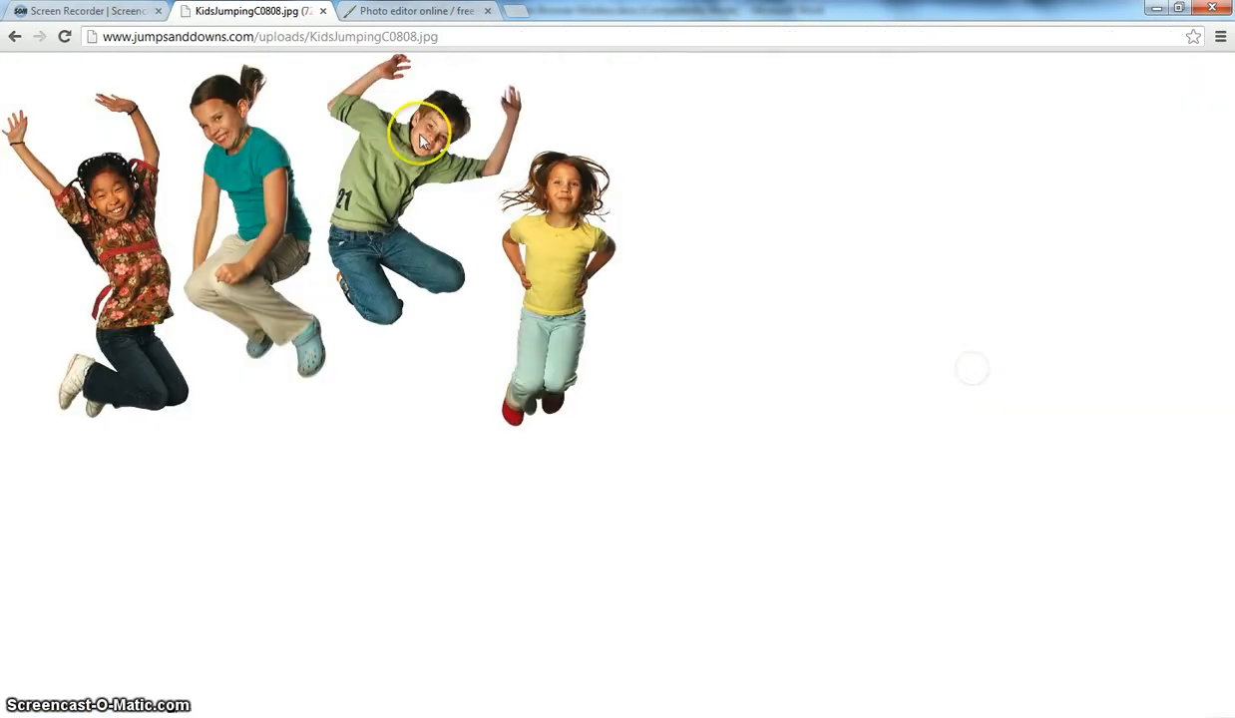
Copy the address of KidsJumpingC0808.jpg and open the image from that URL in the Pixlr editor.
{"action": "left_click", "coordinate": [235, 42]}
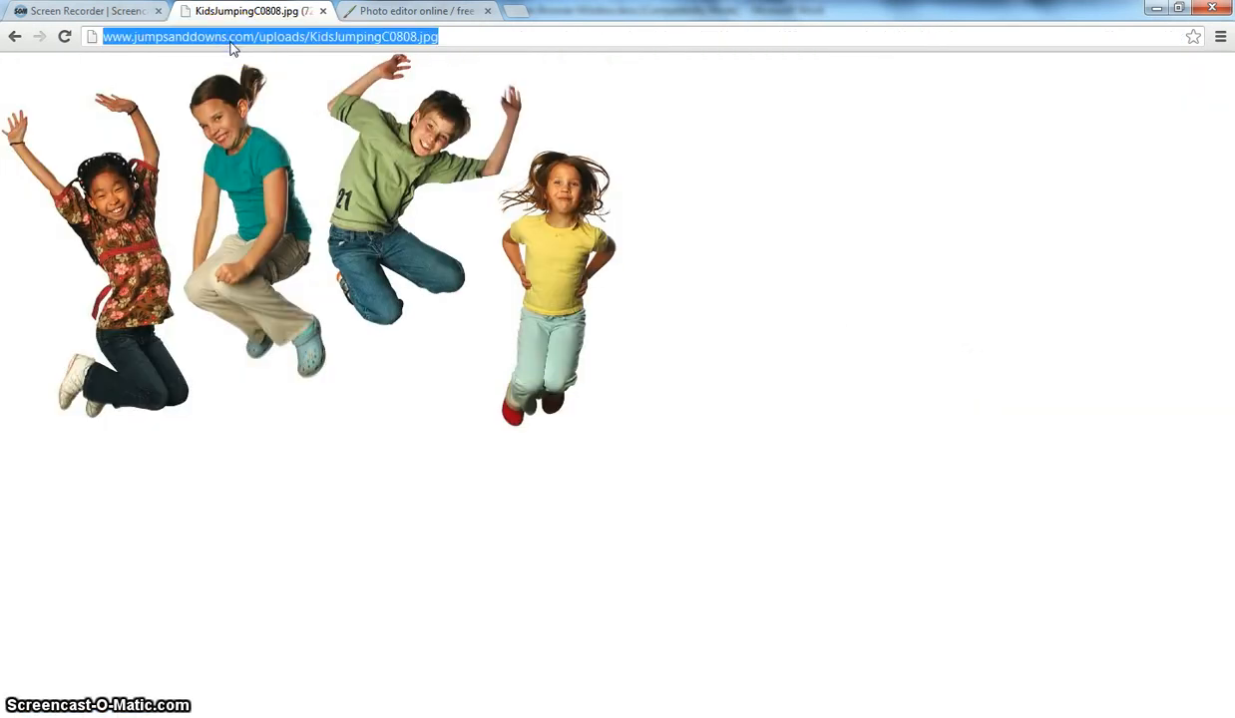
{"action": "left_click", "coordinate": [399, 11]}
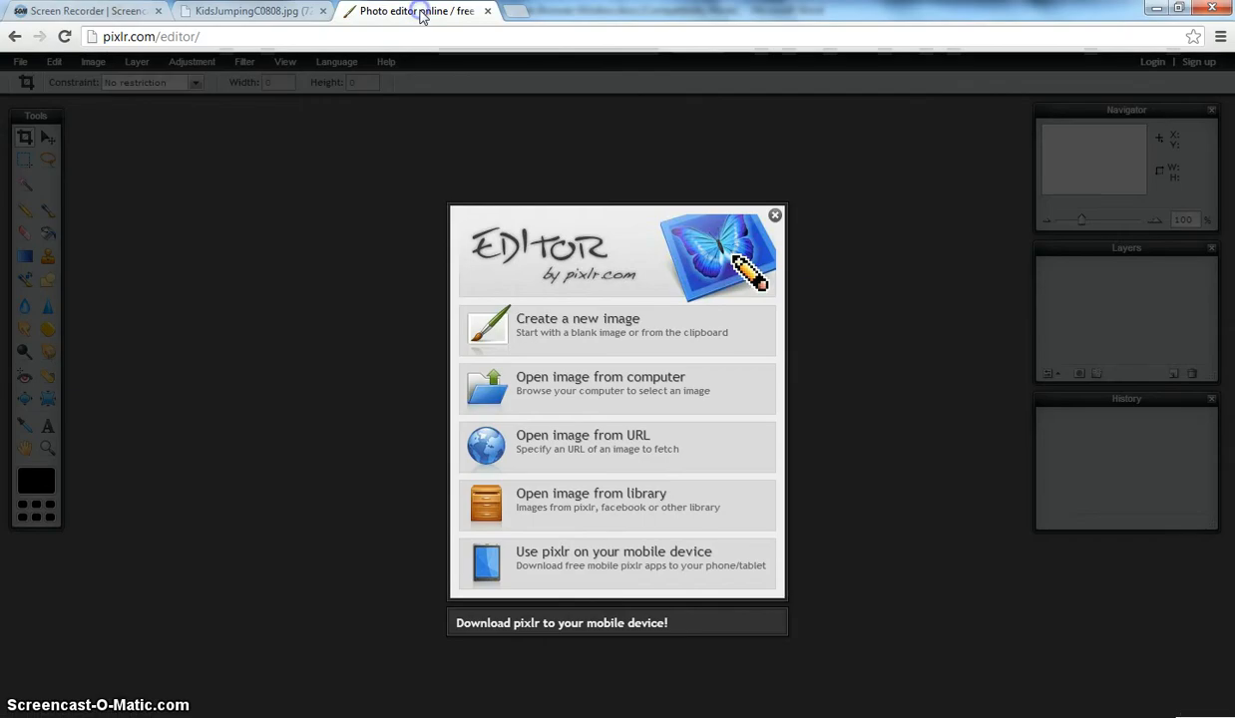
{"action": "left_click", "coordinate": [581, 450]}
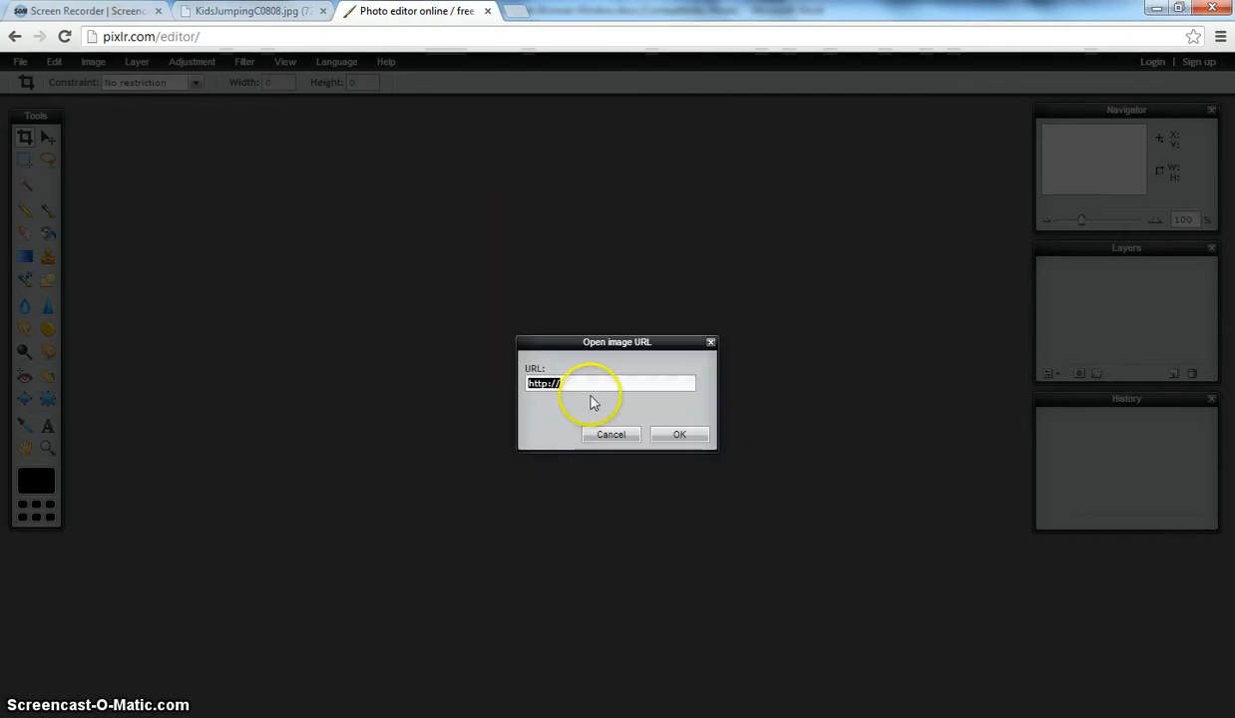
{"action": "left_click", "coordinate": [663, 434]}
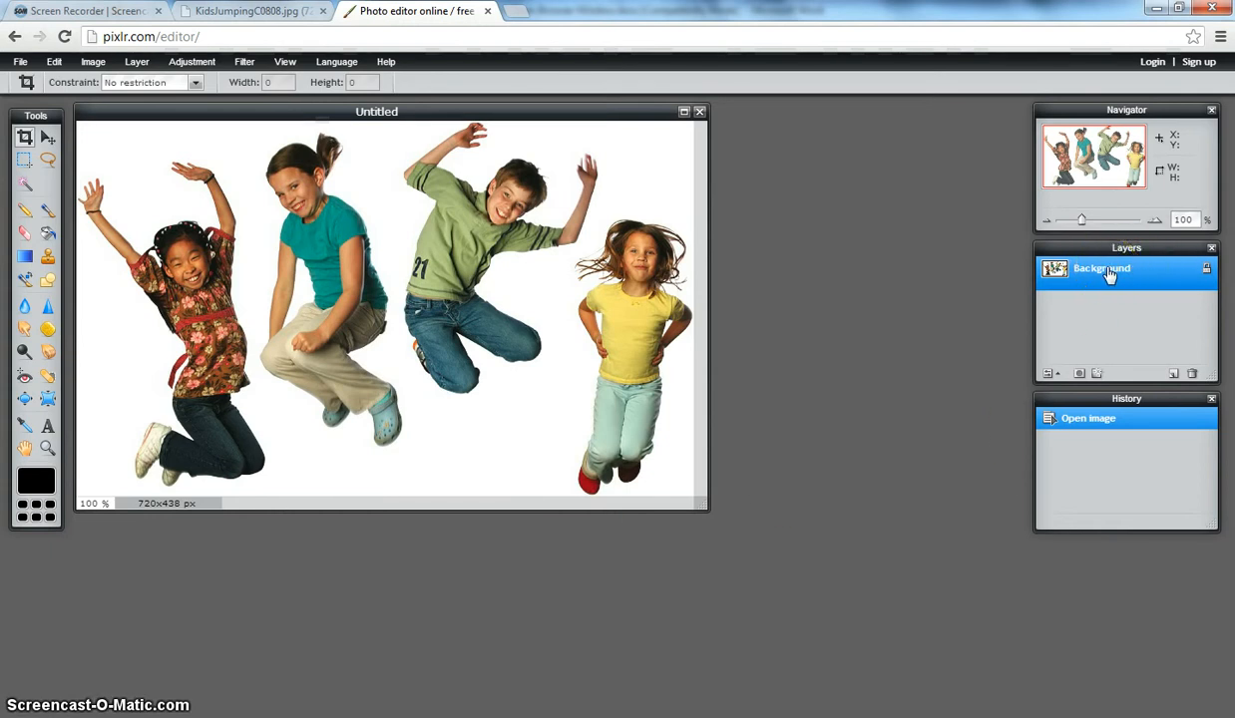
Select the entire jumping kids image and copy it.
{"action": "left_click", "coordinate": [54, 61]}
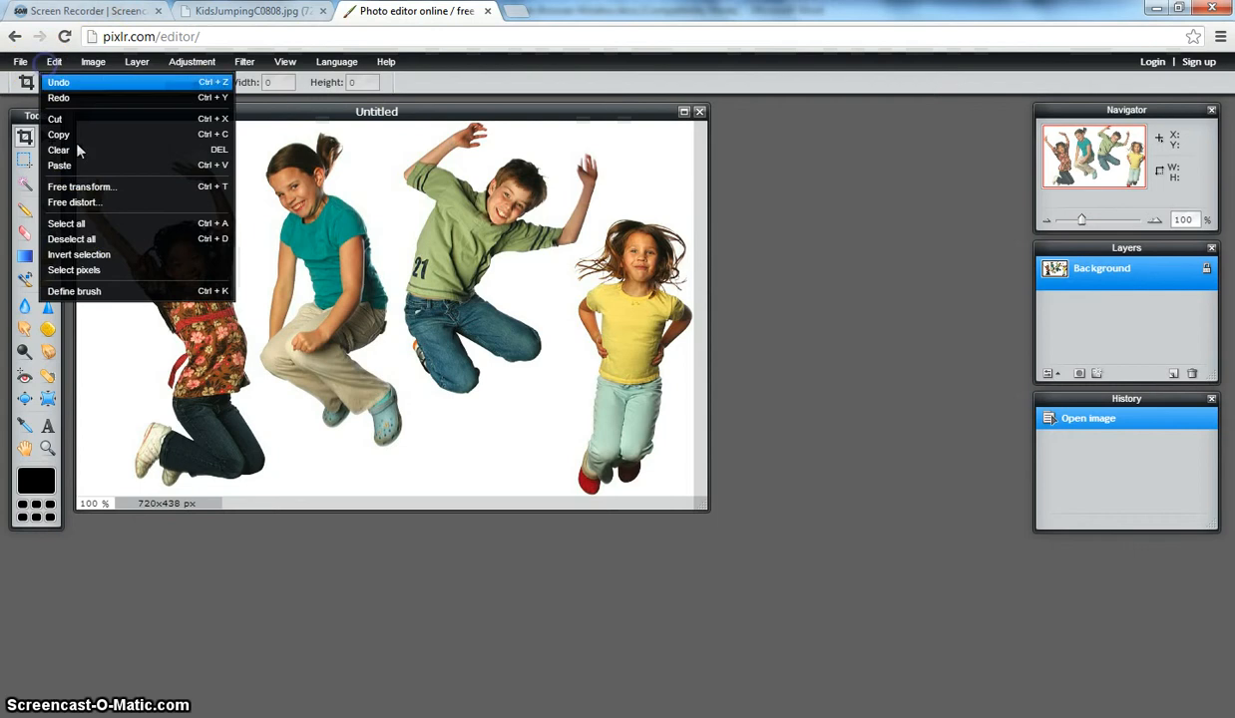
{"action": "left_click", "coordinate": [86, 225]}
{"action": "left_click", "coordinate": [54, 61]}
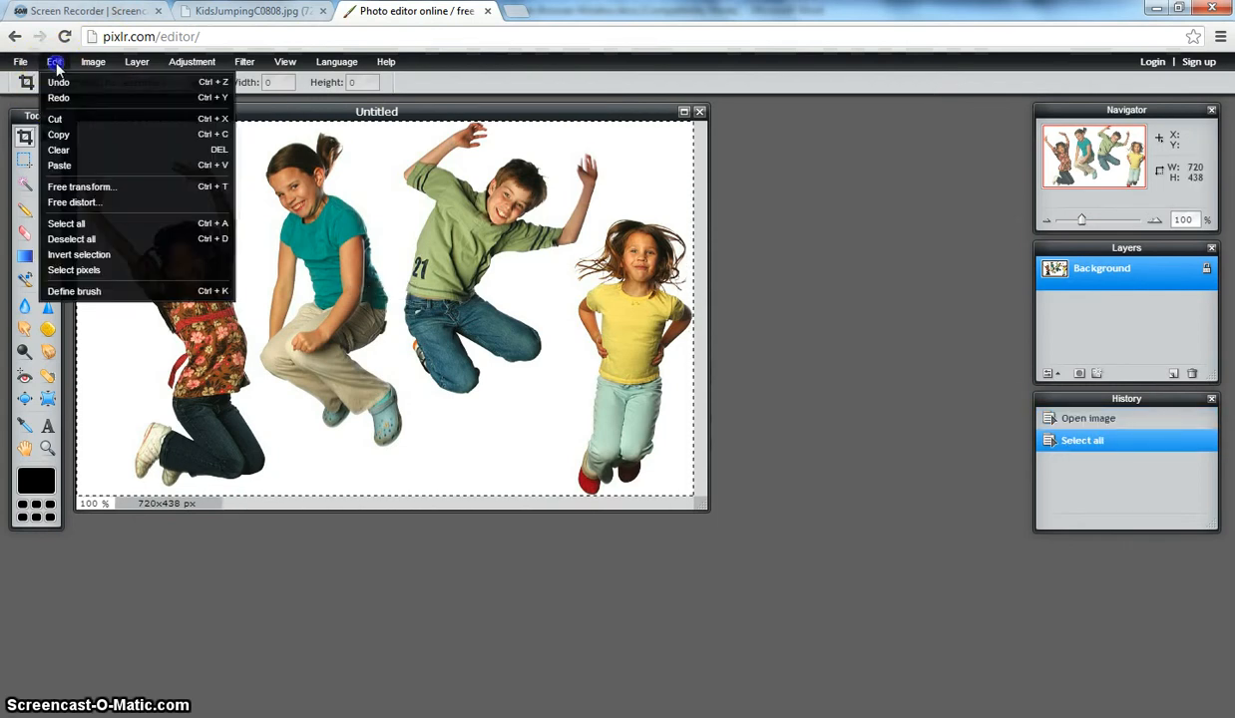
Create a new transparent 720 x 438 image and paste the copied kids picture into it.
{"action": "left_click", "coordinate": [20, 64]}
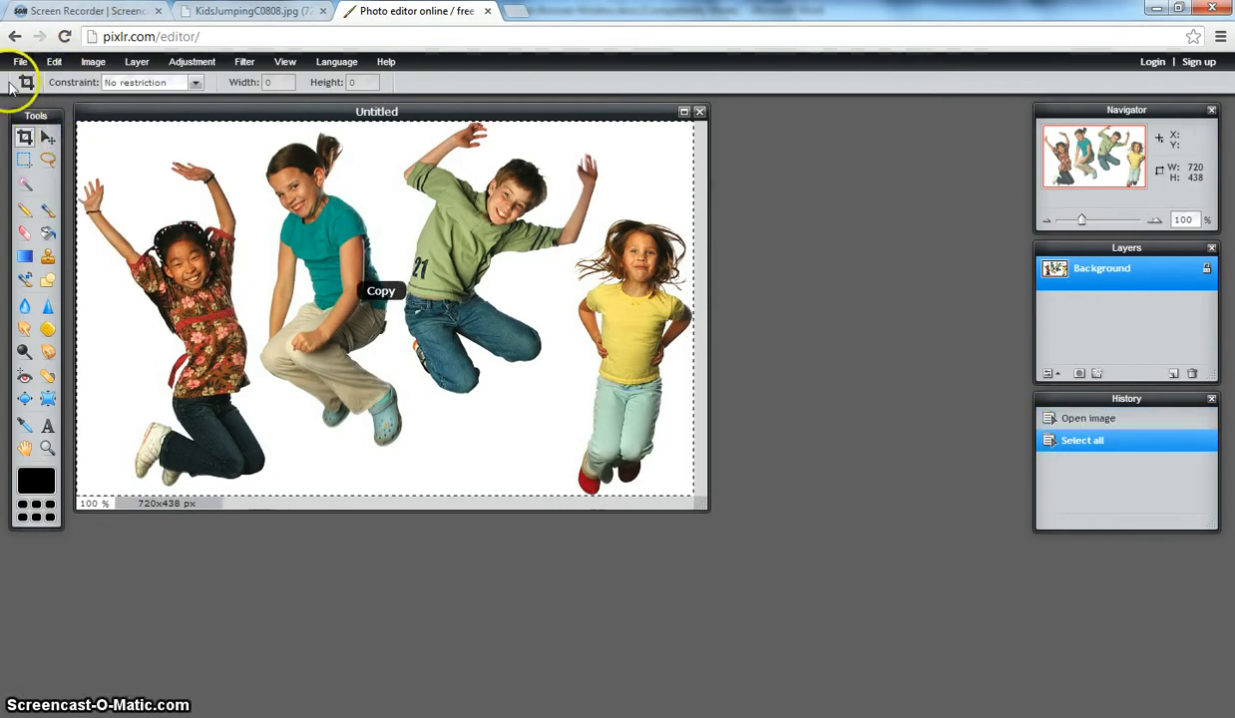
{"action": "left_click", "coordinate": [24, 82]}
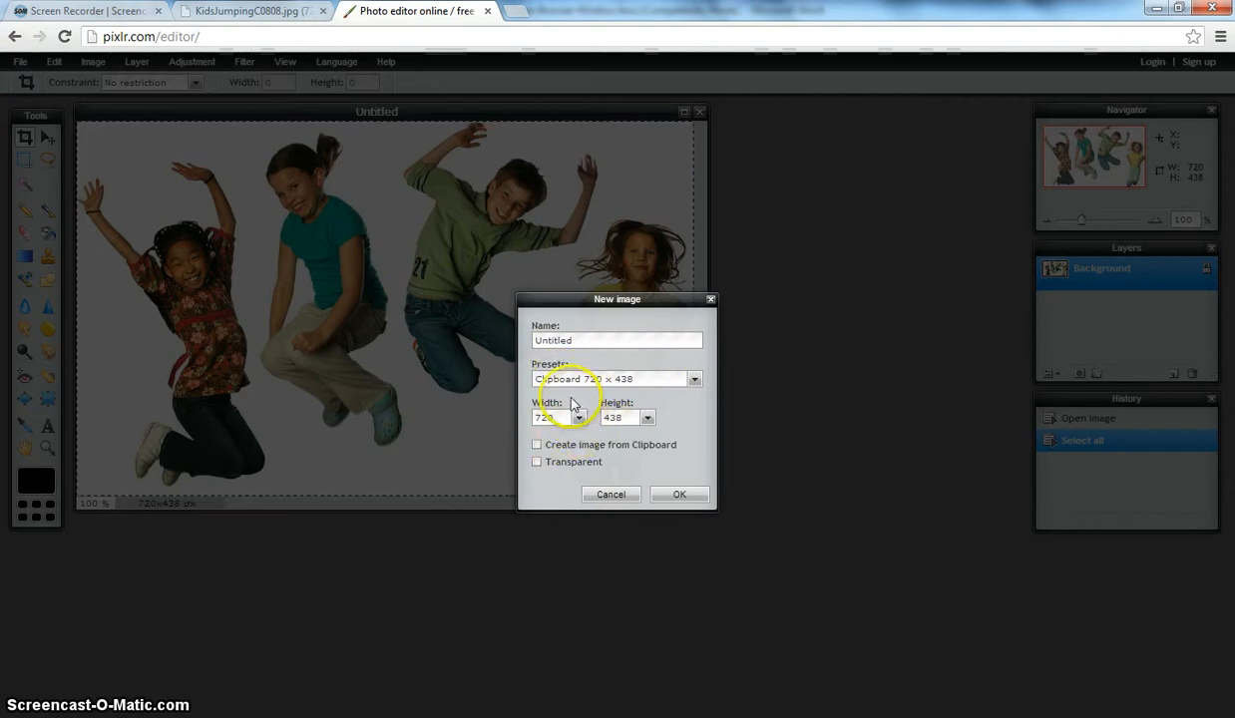
{"action": "left_click", "coordinate": [693, 497]}
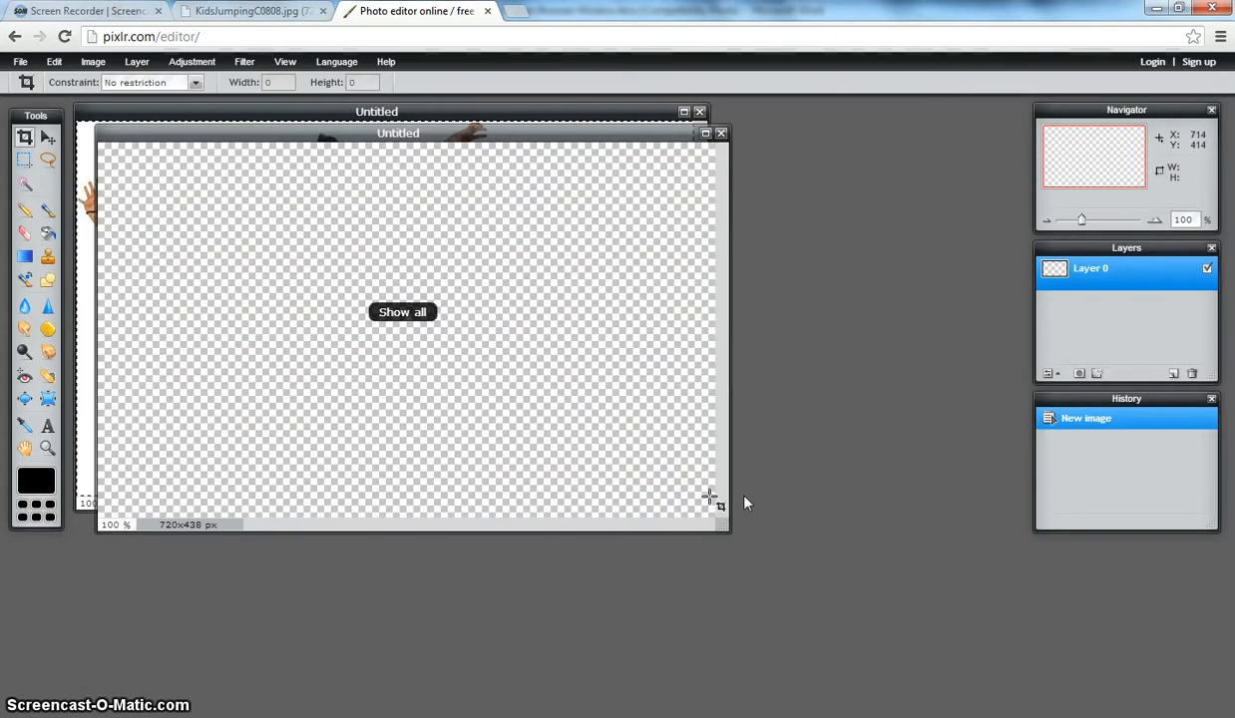
{"action": "left_click", "coordinate": [54, 60]}
{"action": "left_click", "coordinate": [85, 164]}
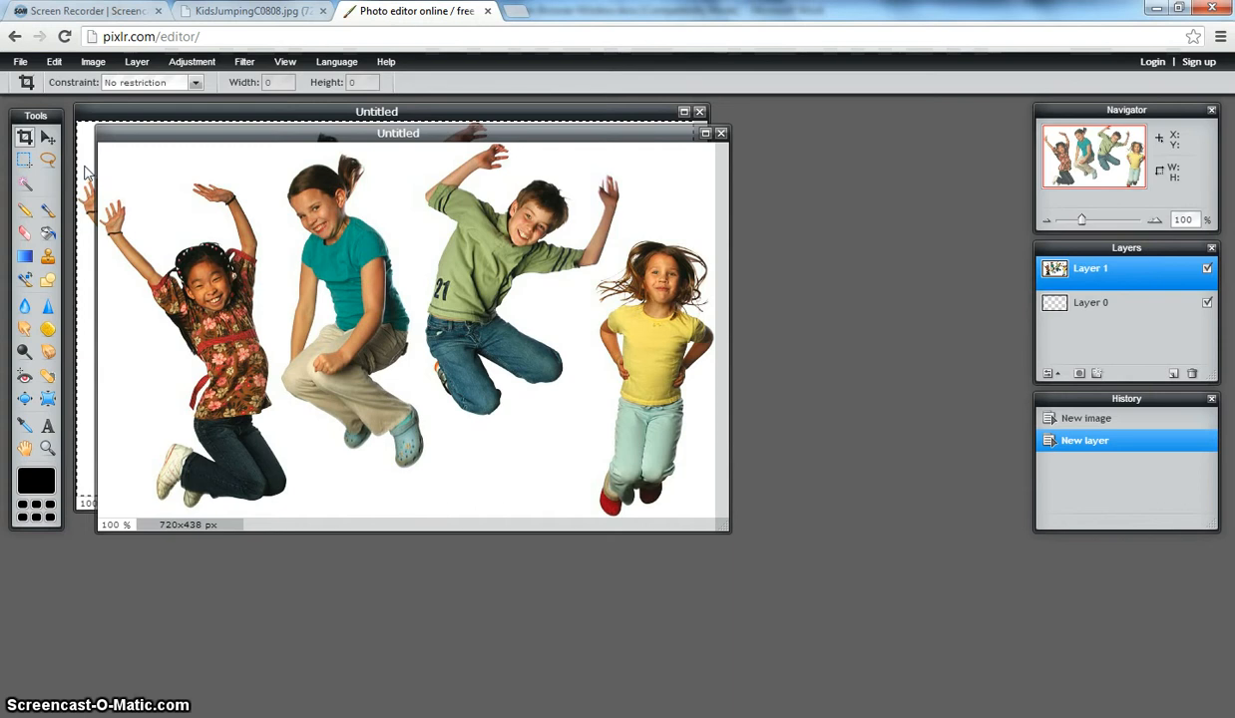
Erase patches of the white background above the kids on Layer 1, switching the Eraser to the hard round 30 brush.
{"action": "left_click", "coordinate": [26, 235]}
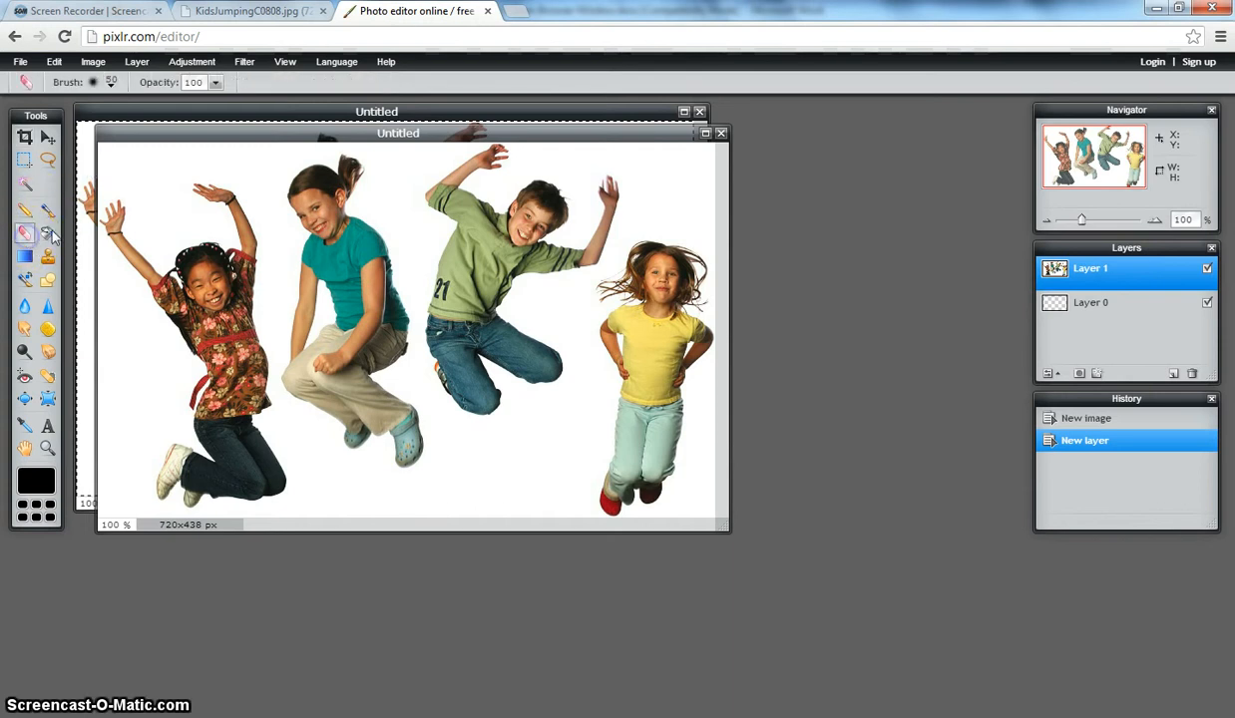
{"action": "mouse_move", "coordinate": [164, 175]}
{"action": "left_mouse_down"}
{"action": "mouse_move", "coordinate": [104, 153]}
{"action": "mouse_move", "coordinate": [188, 156]}
{"action": "left_mouse_up"}
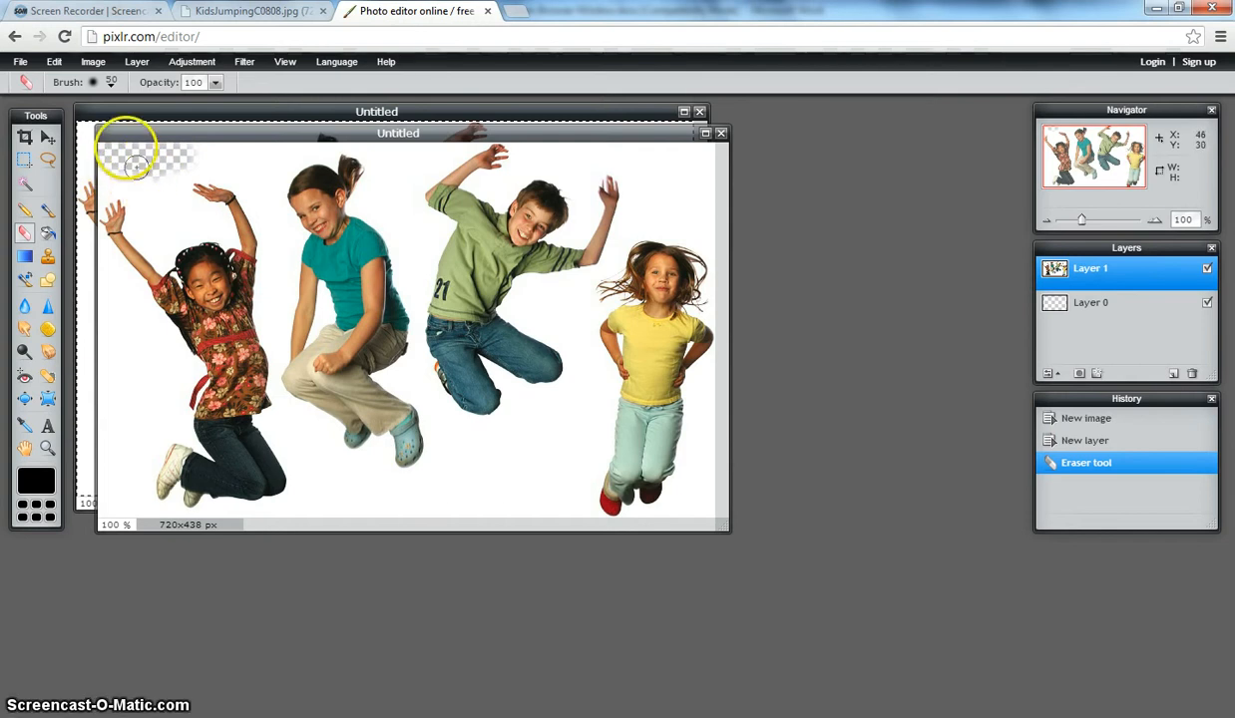
{"action": "left_click", "coordinate": [112, 88]}
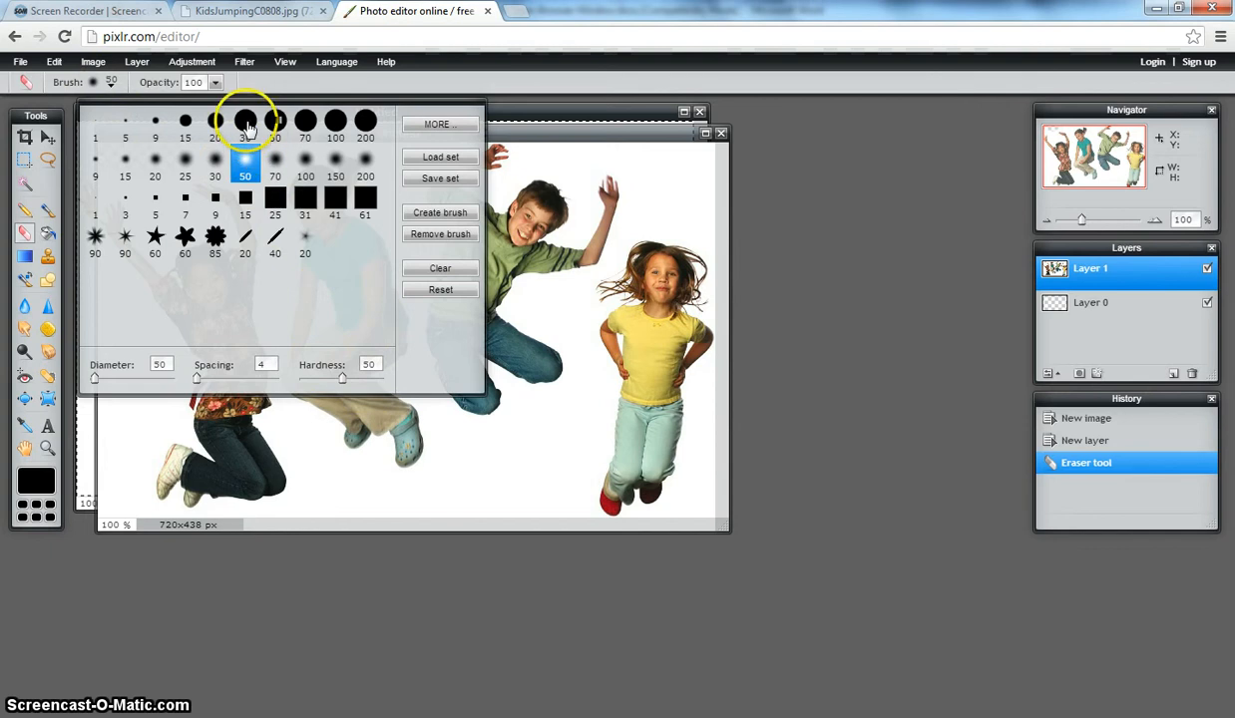
{"action": "left_click", "coordinate": [247, 126]}
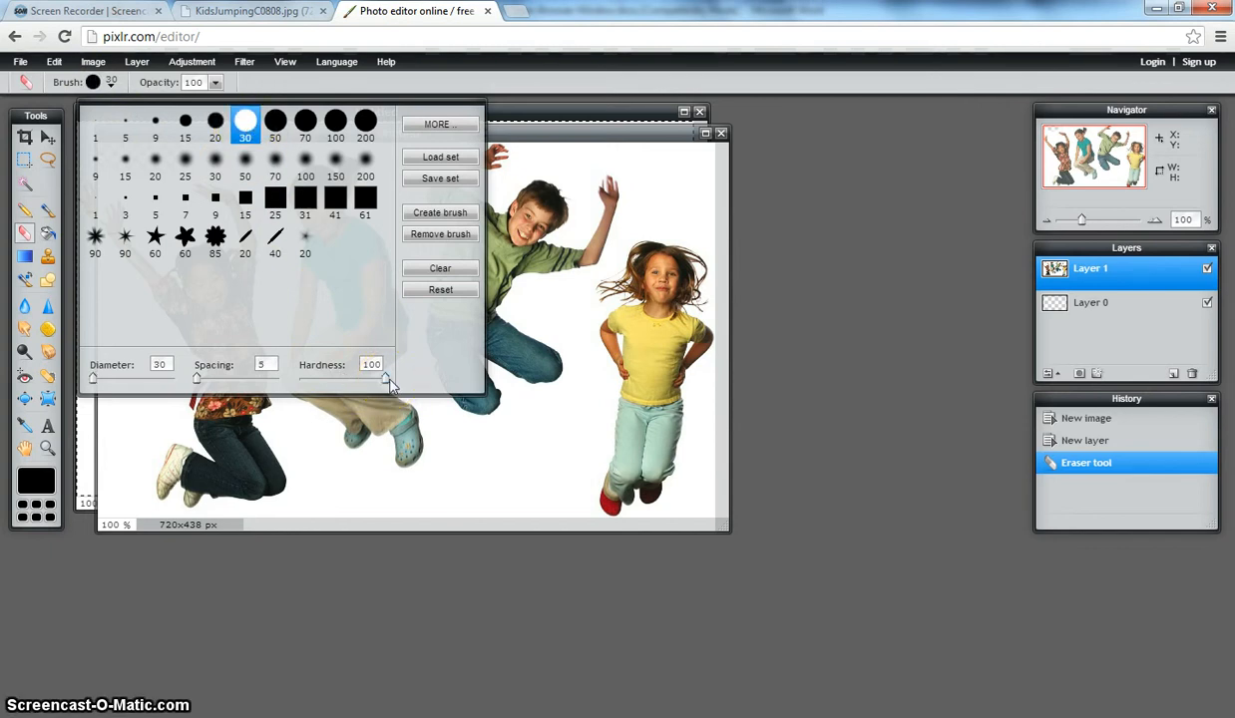
{"action": "left_click", "coordinate": [560, 140]}
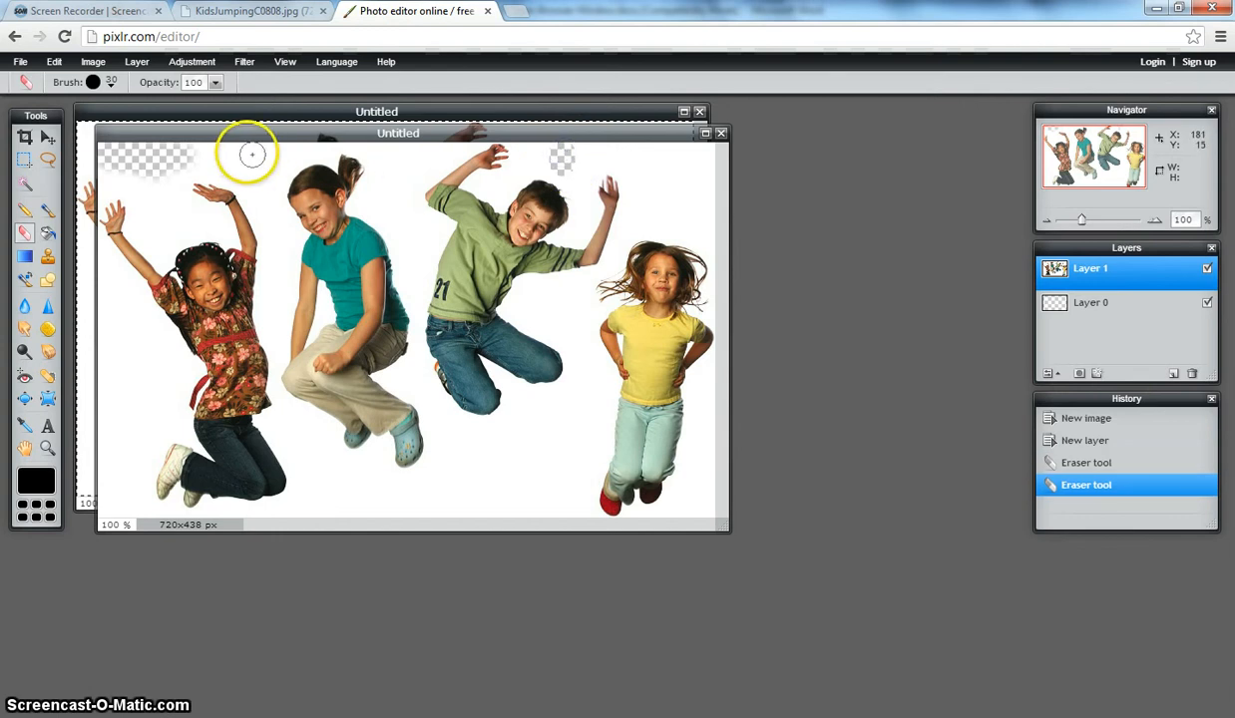
{"action": "left_click", "coordinate": [205, 156]}
Select the white background around the kids with the Wand tool at tolerance 21 and delete it.
{"action": "left_click", "coordinate": [25, 183]}
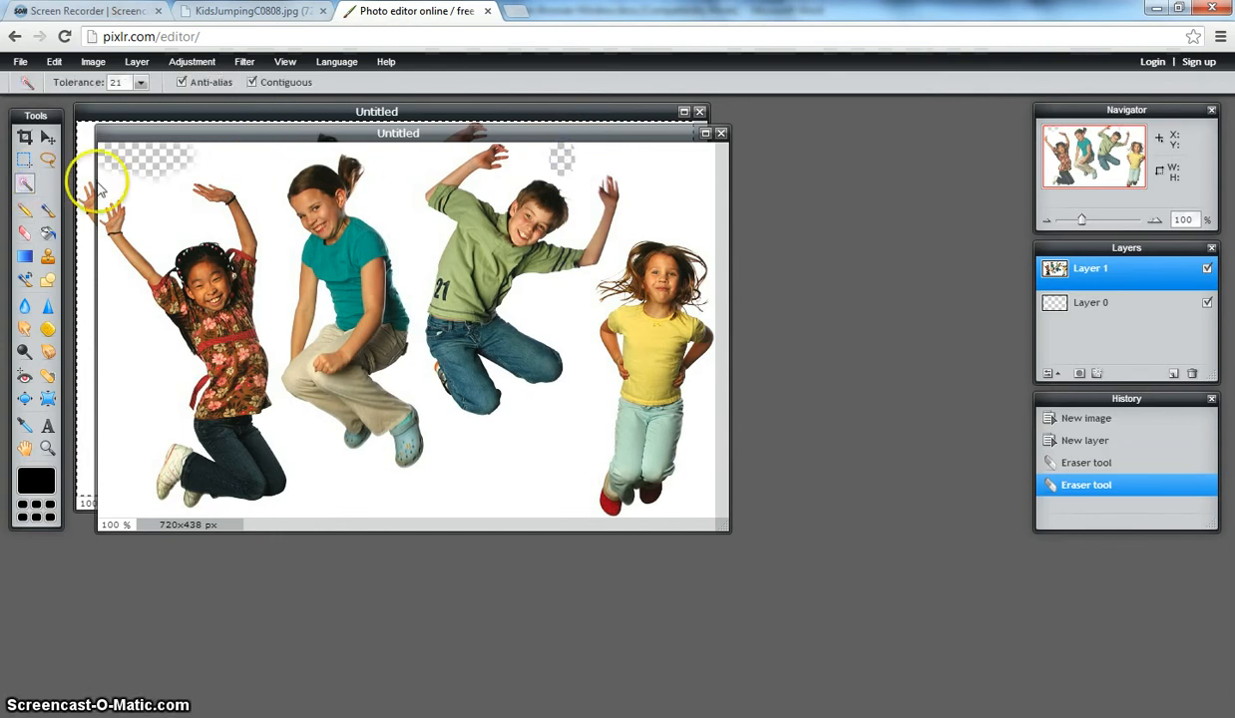
{"action": "left_click", "coordinate": [165, 213]}
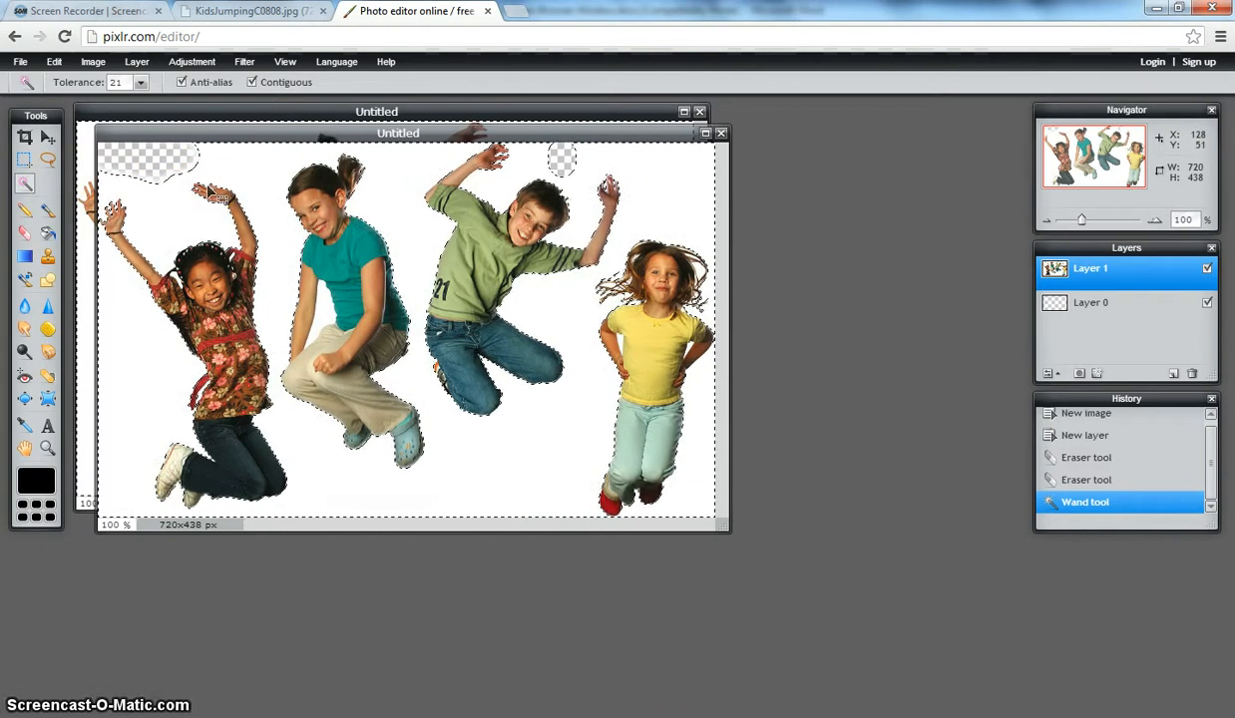
{"action": "key", "text": "Delete"}
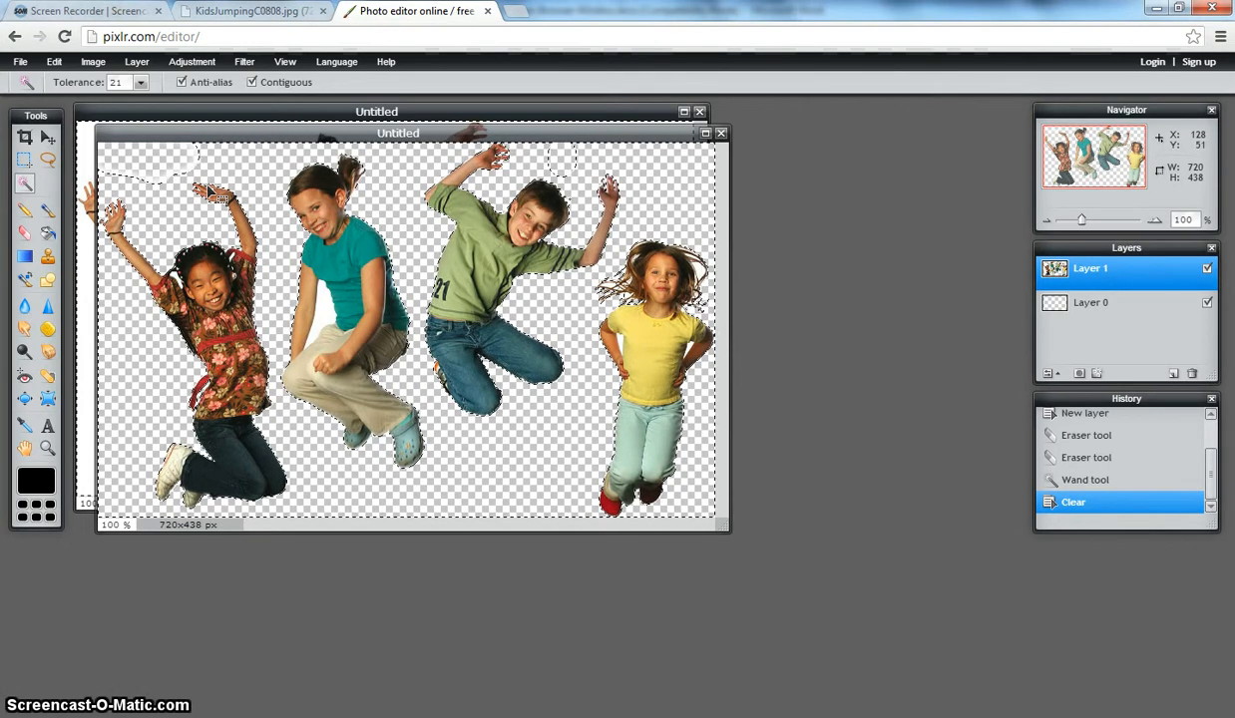
Delete the white gap between the teal-shirted girl's arm and body with the Wand tool, and deselect everything.
{"action": "left_click", "coordinate": [265, 271]}
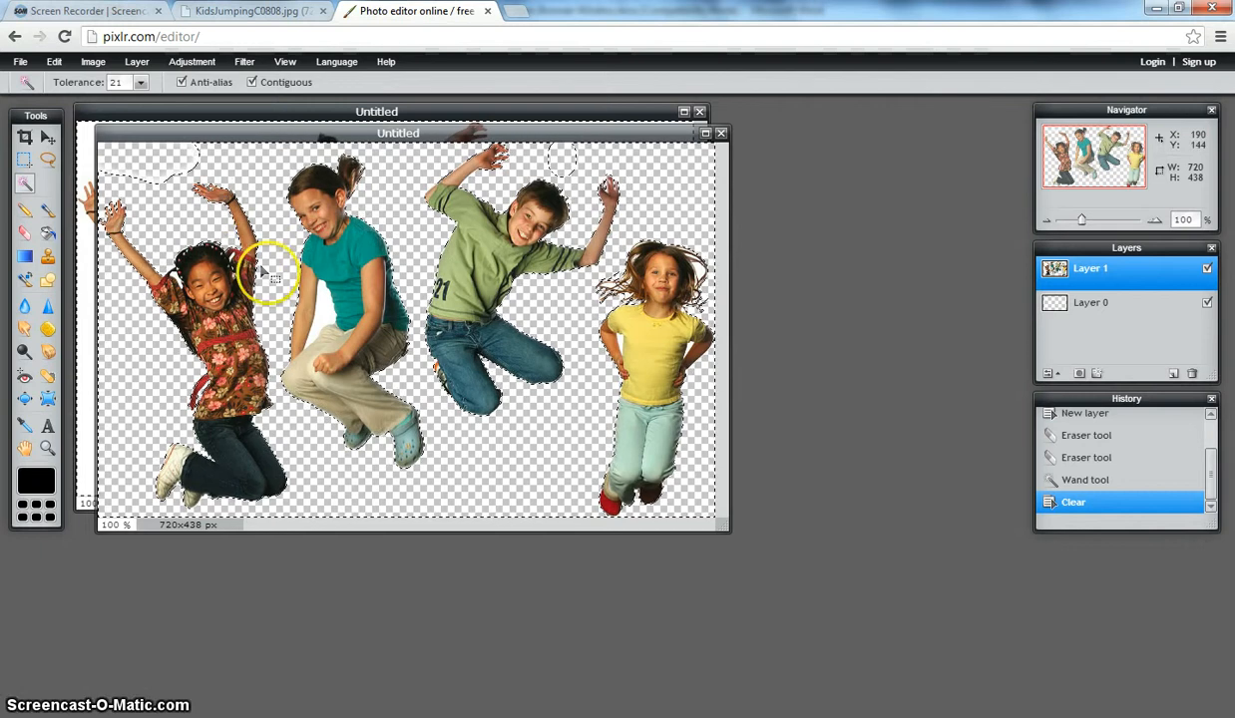
{"action": "left_click", "coordinate": [327, 316]}
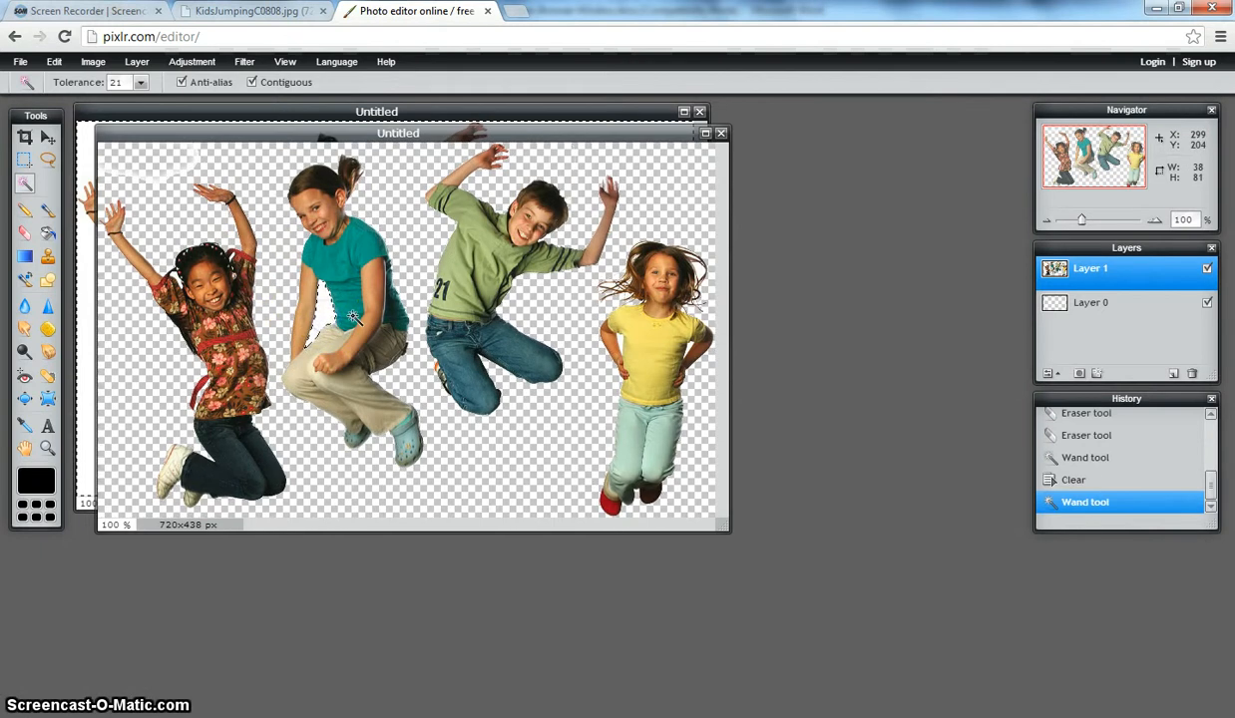
{"action": "key", "text": "Delete"}
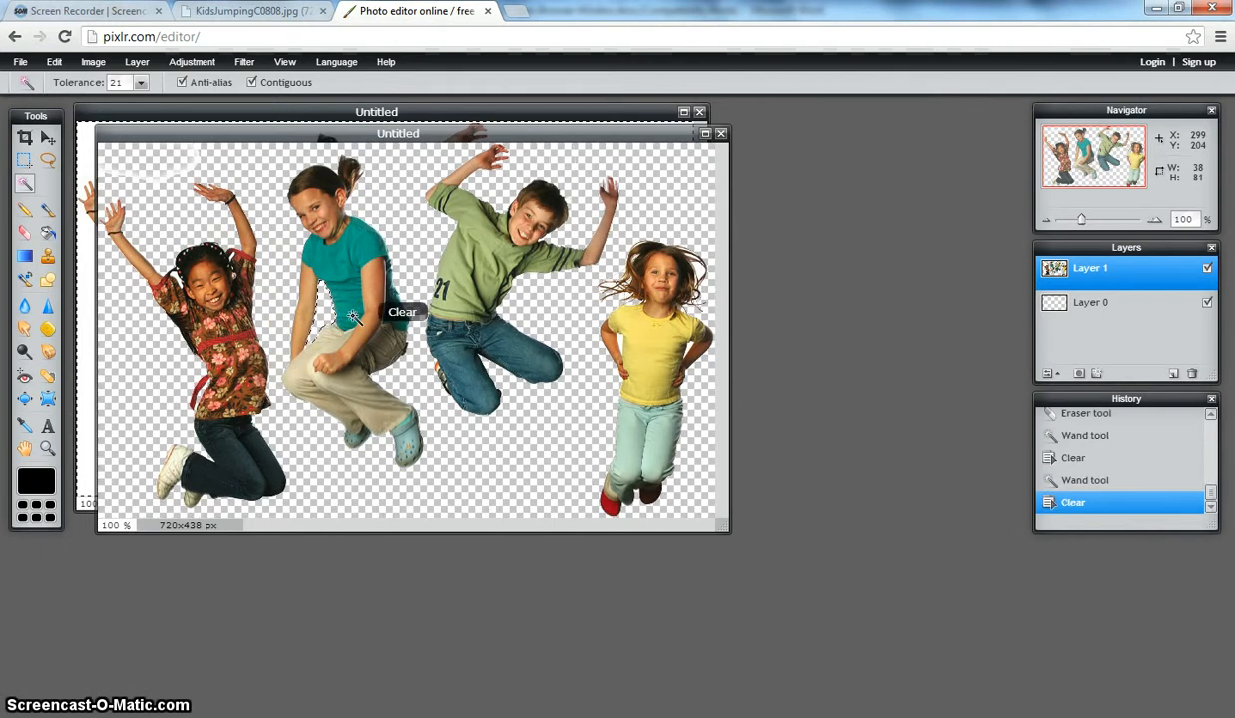
{"action": "left_click", "coordinate": [53, 62]}
{"action": "left_click", "coordinate": [86, 239]}
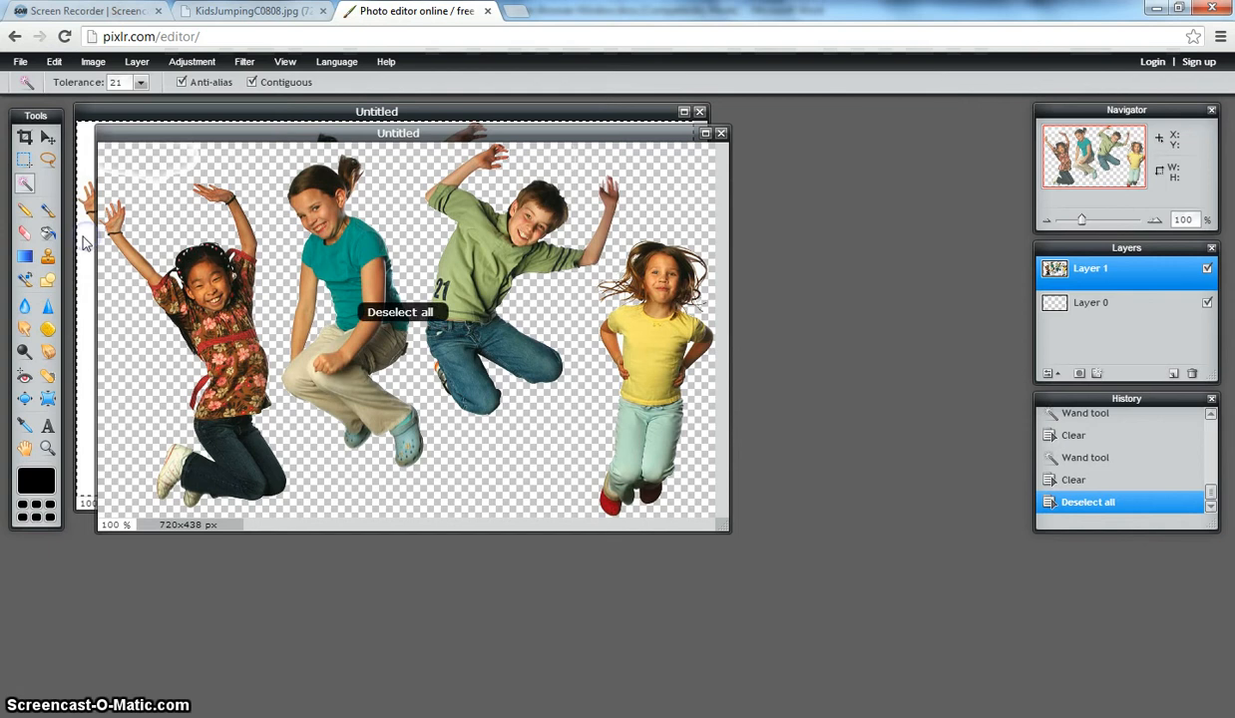
Erase the leftover background traces above the first girl's raised hands with the size 30 Eraser.
{"action": "left_click", "coordinate": [24, 232]}
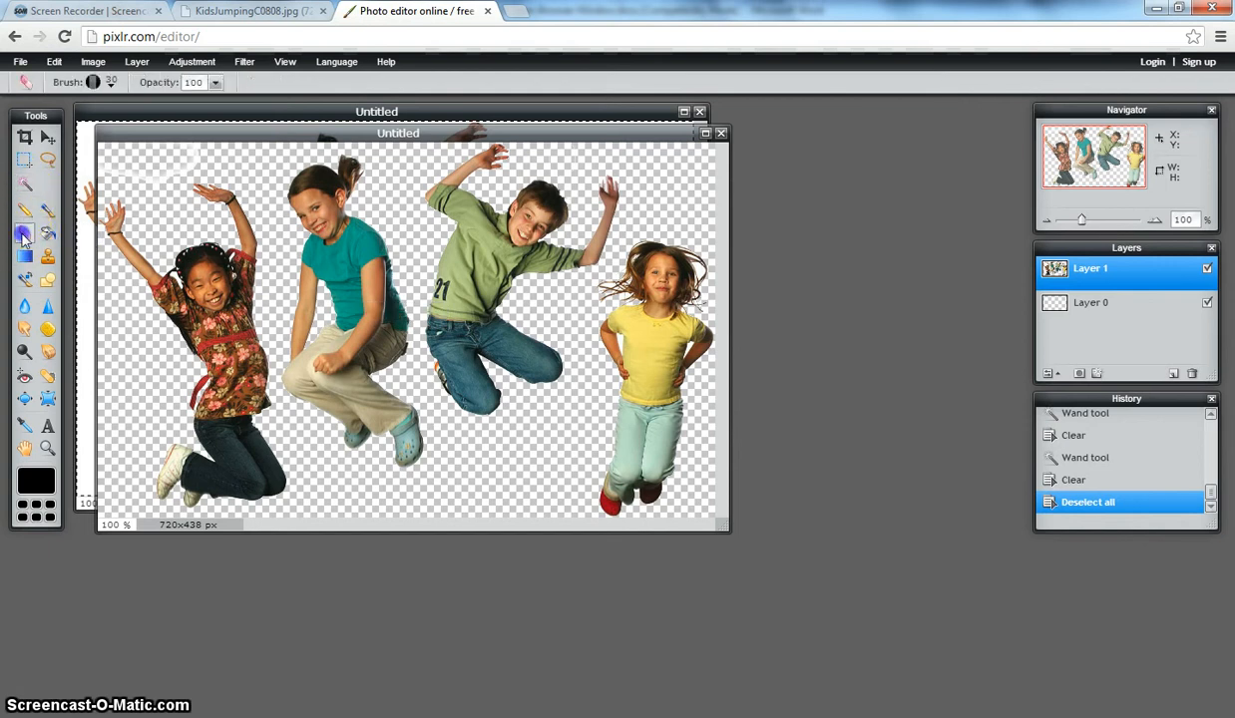
{"action": "left_click", "coordinate": [192, 159]}
{"action": "left_click_drag", "start_coordinate": [160, 176], "coordinate": [85, 162]}
{"action": "left_click_drag", "start_coordinate": [159, 168], "coordinate": [111, 166]}
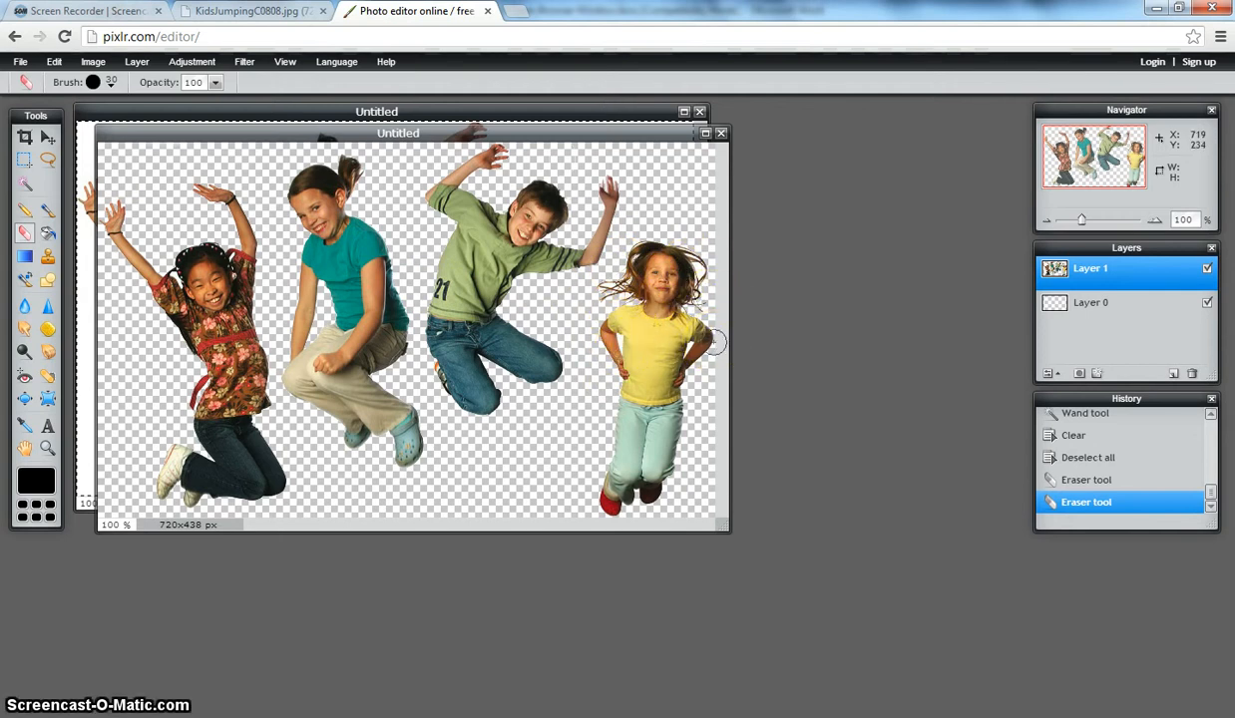
Create a new blank image named OLD NAVY, 200 pixels wide and 400 pixels high.
{"action": "left_click", "coordinate": [20, 61]}
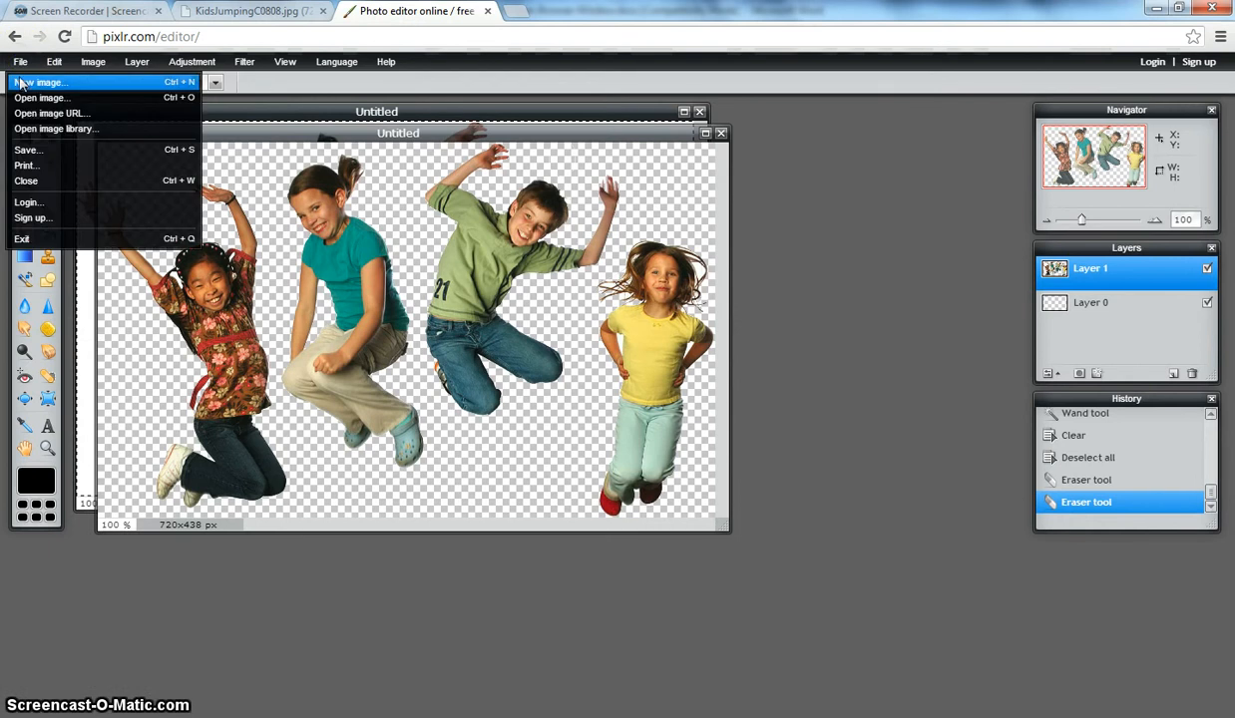
{"action": "left_click", "coordinate": [20, 82]}
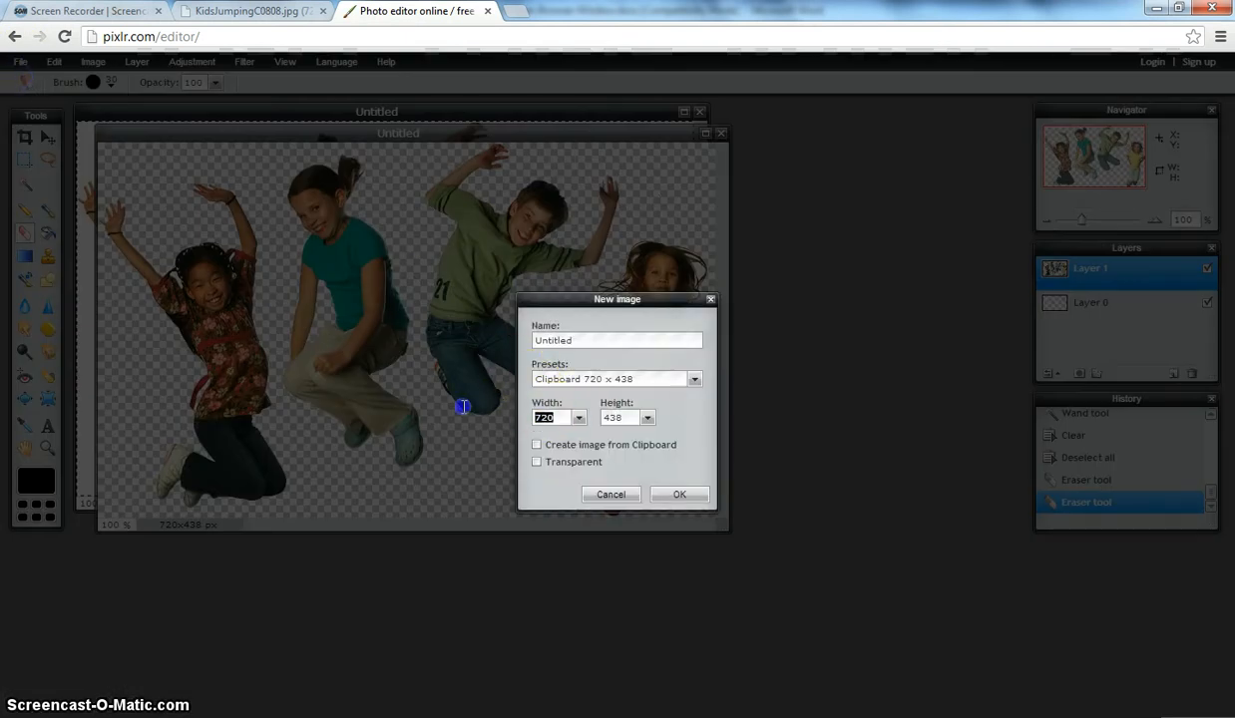
{"action": "type", "text": "200"}
{"action": "key", "text": "Tab"}
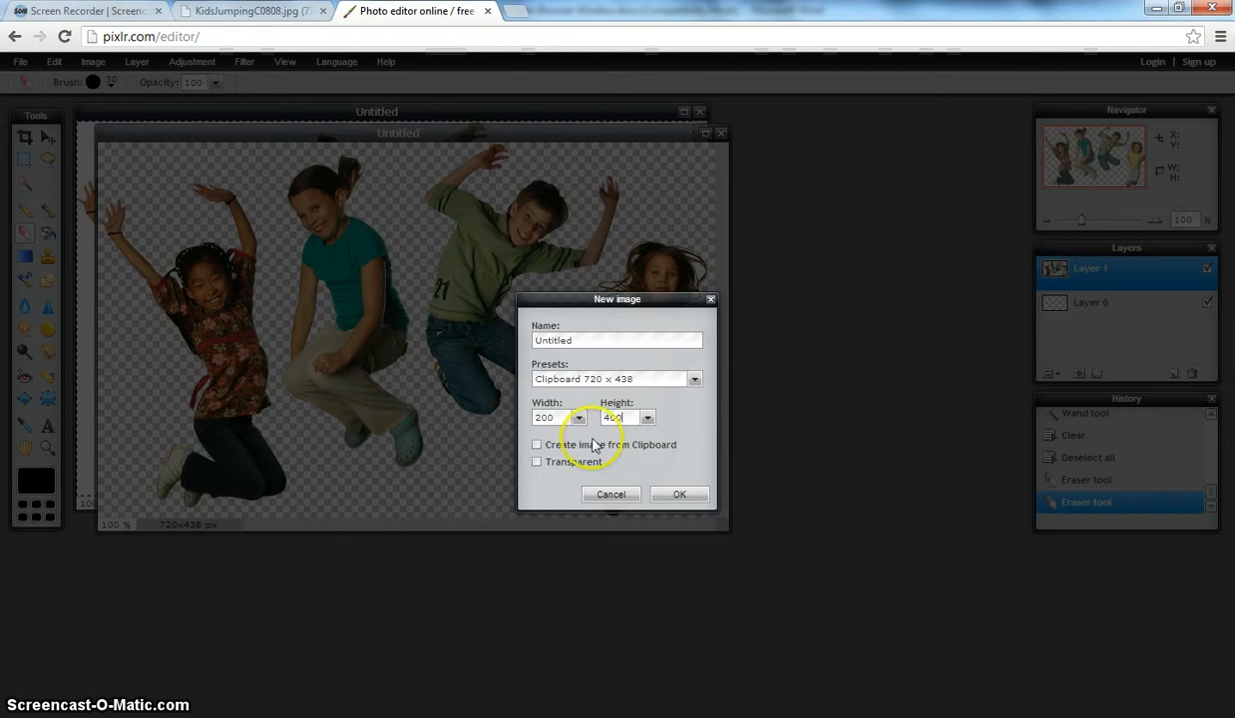
{"action": "type", "text": "OLD NAVY"}
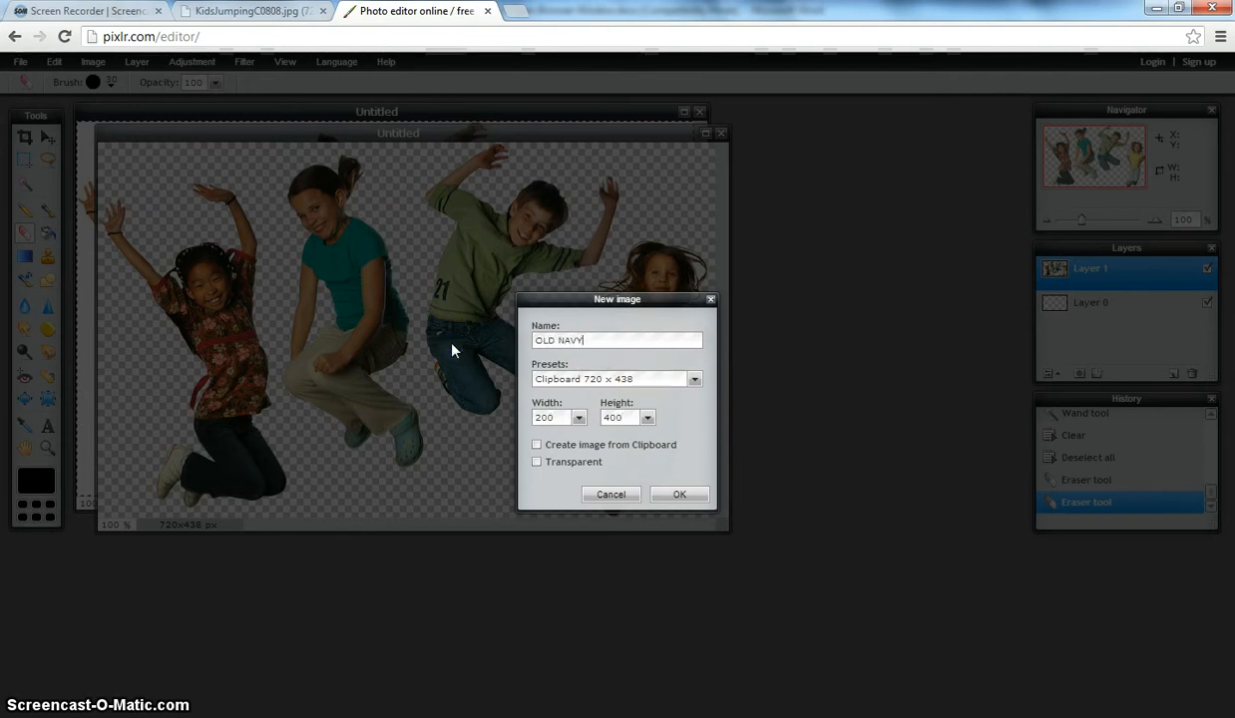
{"action": "left_click", "coordinate": [676, 496]}
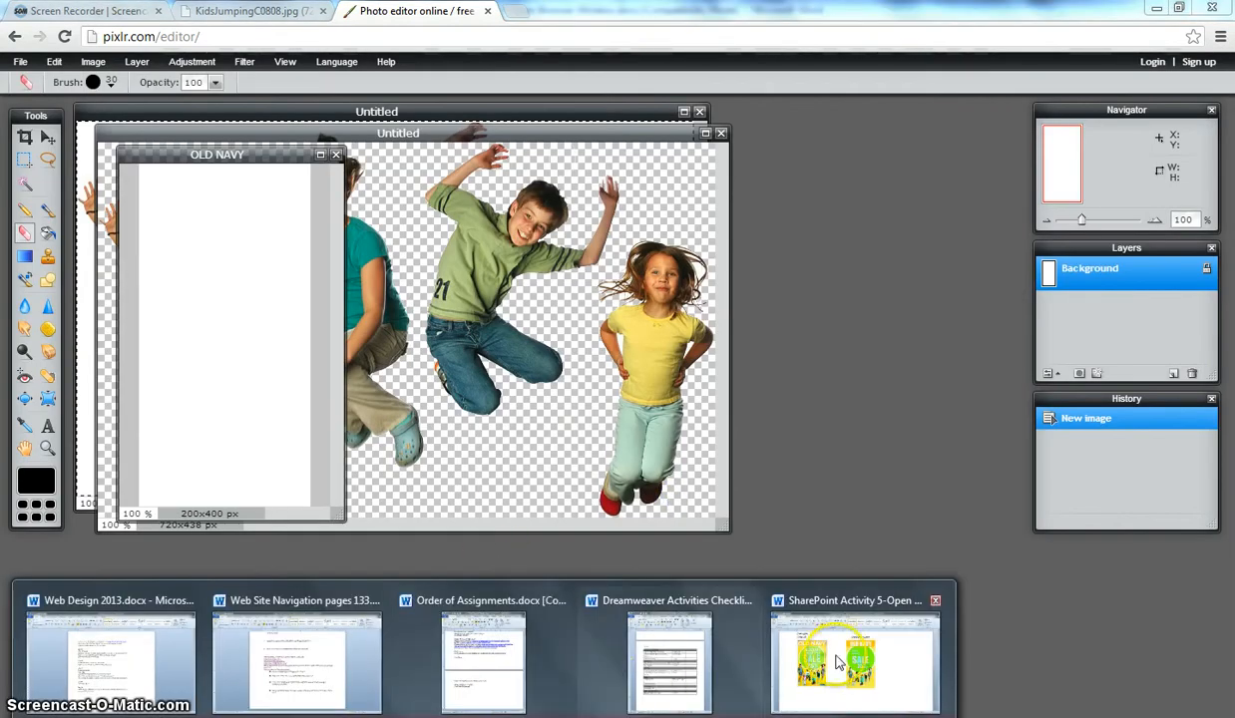
Switch to the Word document to examine the original ad and the sample copy, and return to Pixlr.
{"action": "left_click", "coordinate": [858, 656]}
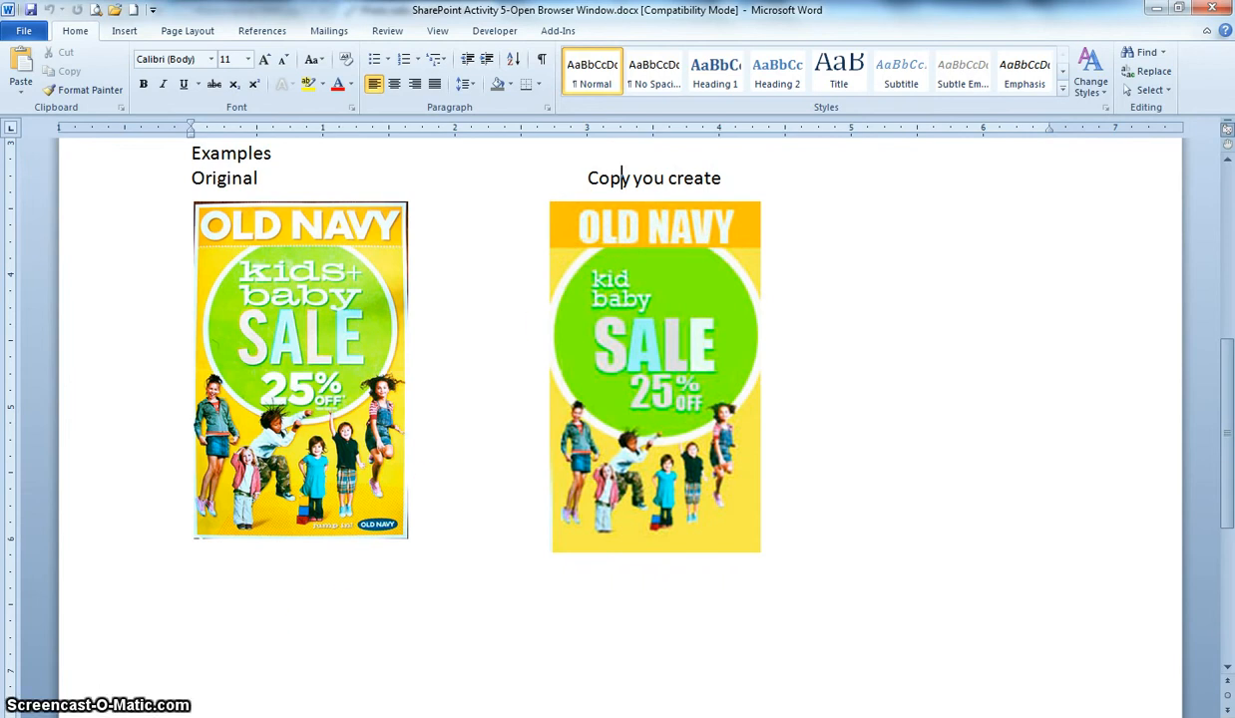
{"action": "key", "text": "alt+Tab"}
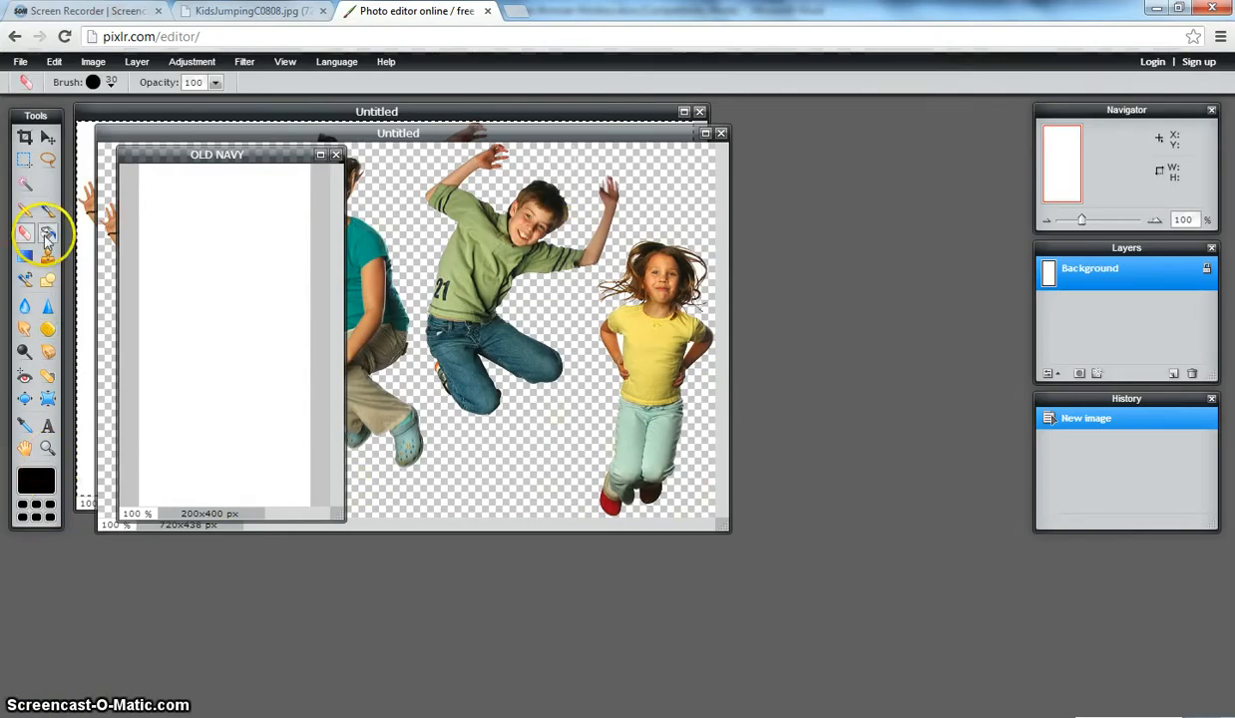
Draw a filled rectangle in orange f5b60a with border size 0 as a full-width band across the top of the OLD NAVY image.
{"action": "left_click", "coordinate": [46, 284]}
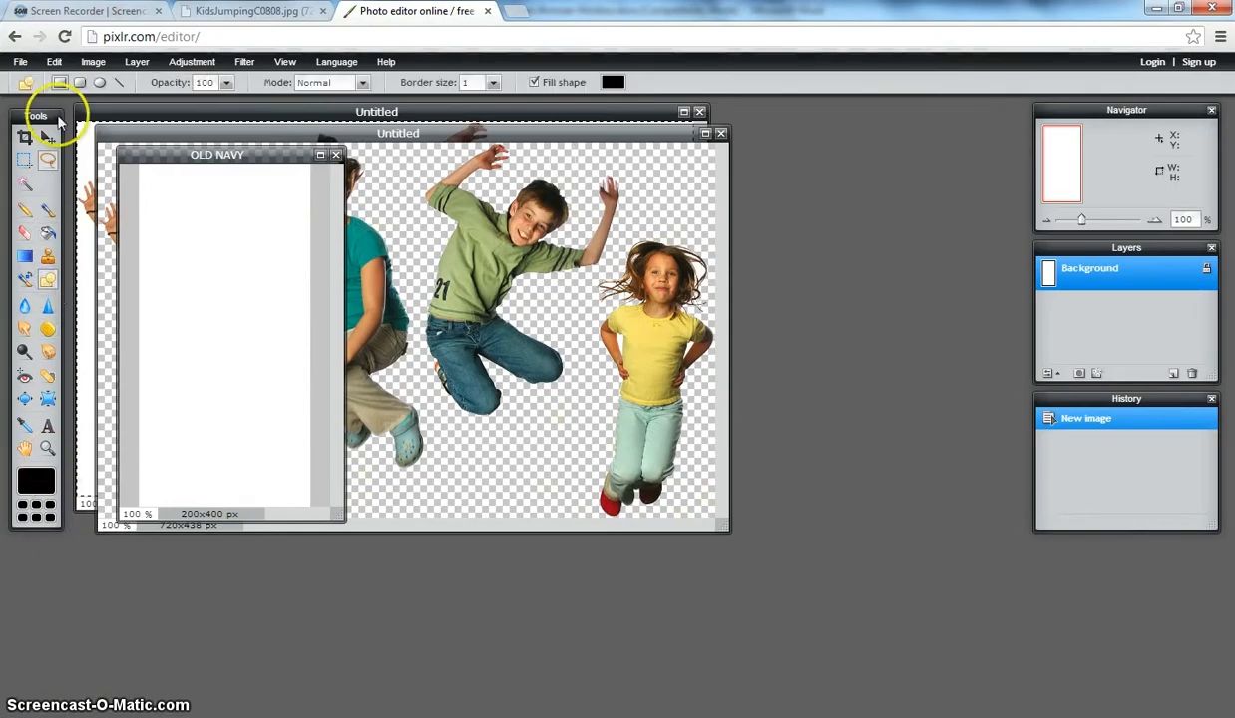
{"action": "left_click", "coordinate": [613, 82]}
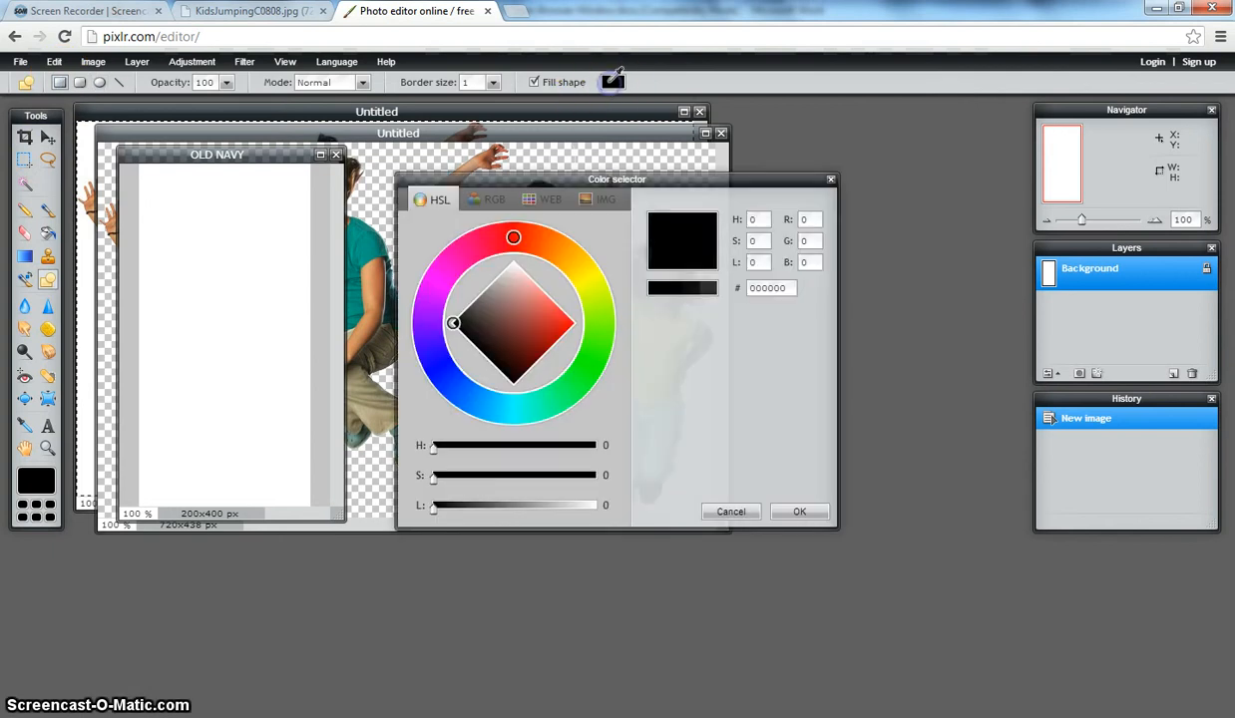
{"action": "left_click", "coordinate": [554, 245]}
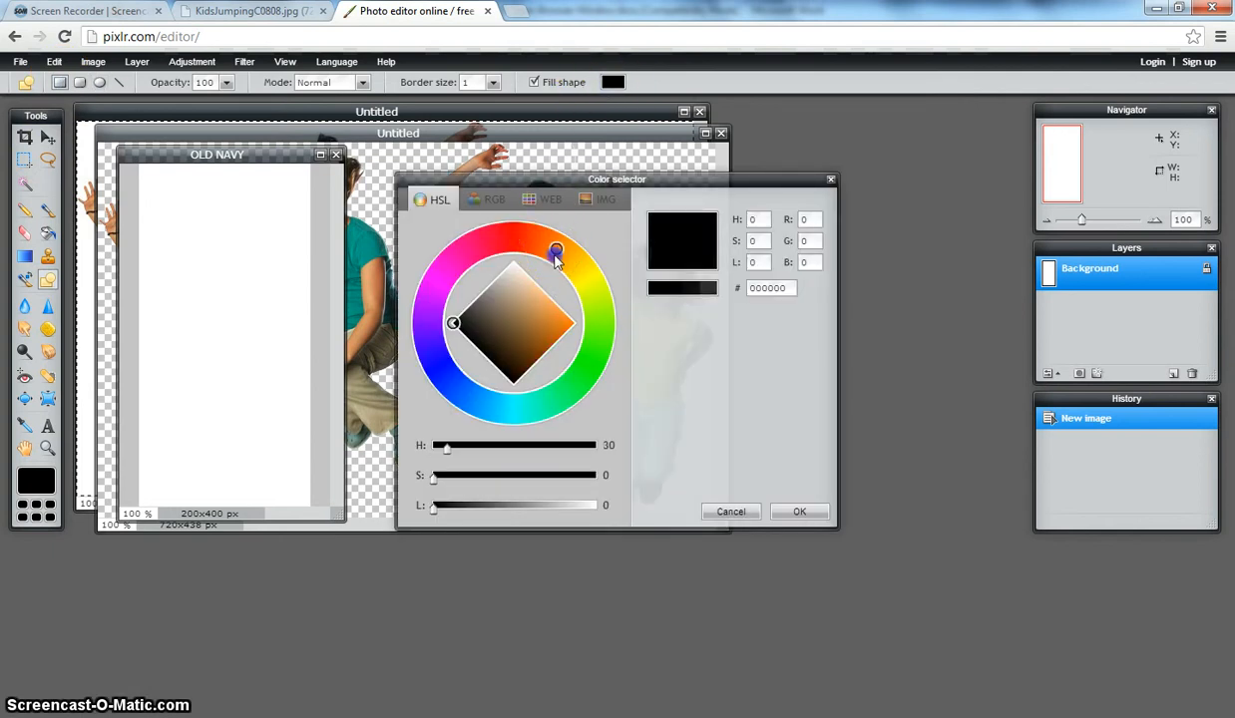
{"action": "left_click_drag", "start_coordinate": [557, 247], "coordinate": [550, 244]}
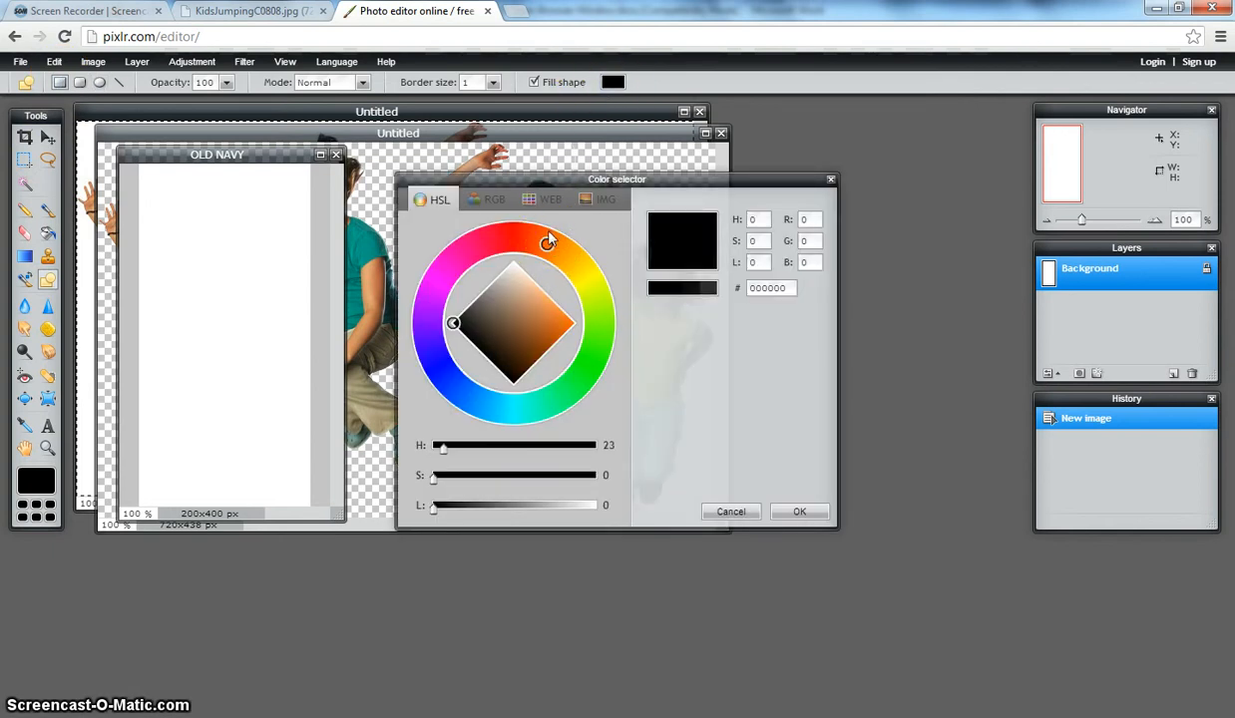
{"action": "left_click", "coordinate": [533, 332]}
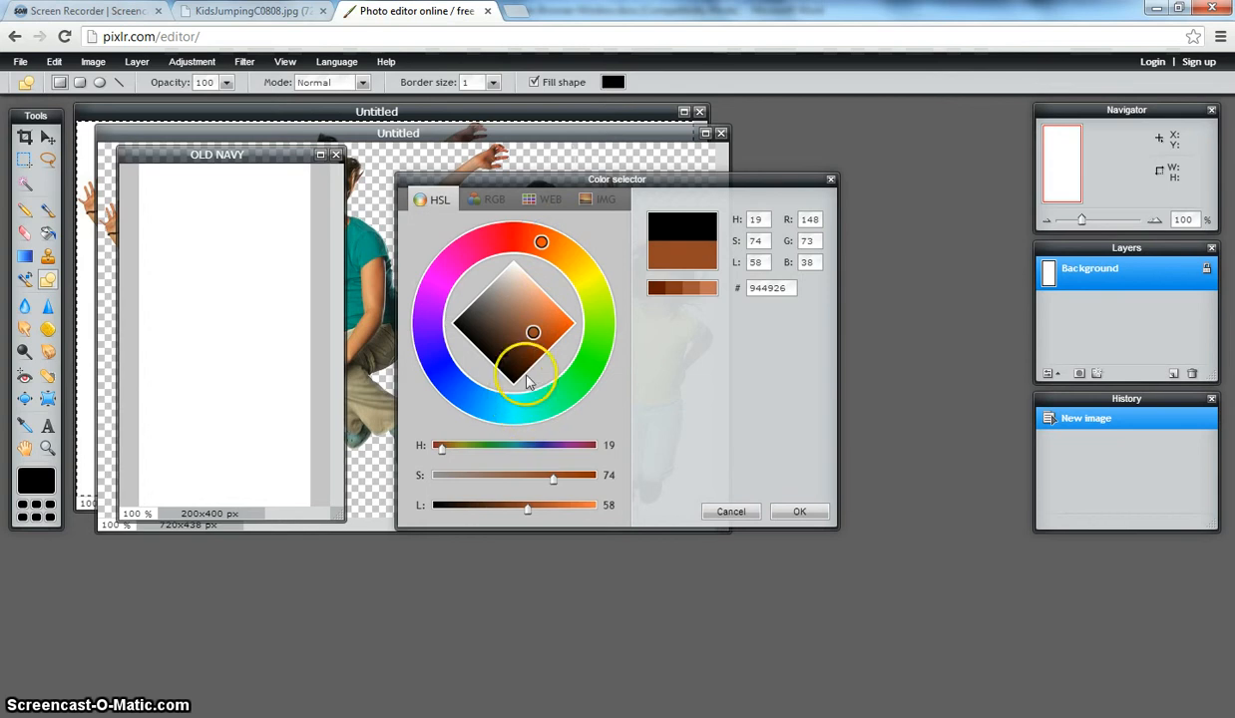
{"action": "mouse_move", "coordinate": [524, 507]}
{"action": "left_mouse_down"}
{"action": "mouse_move", "coordinate": [509, 508]}
{"action": "mouse_move", "coordinate": [555, 512]}
{"action": "mouse_move", "coordinate": [531, 481]}
{"action": "left_mouse_up"}
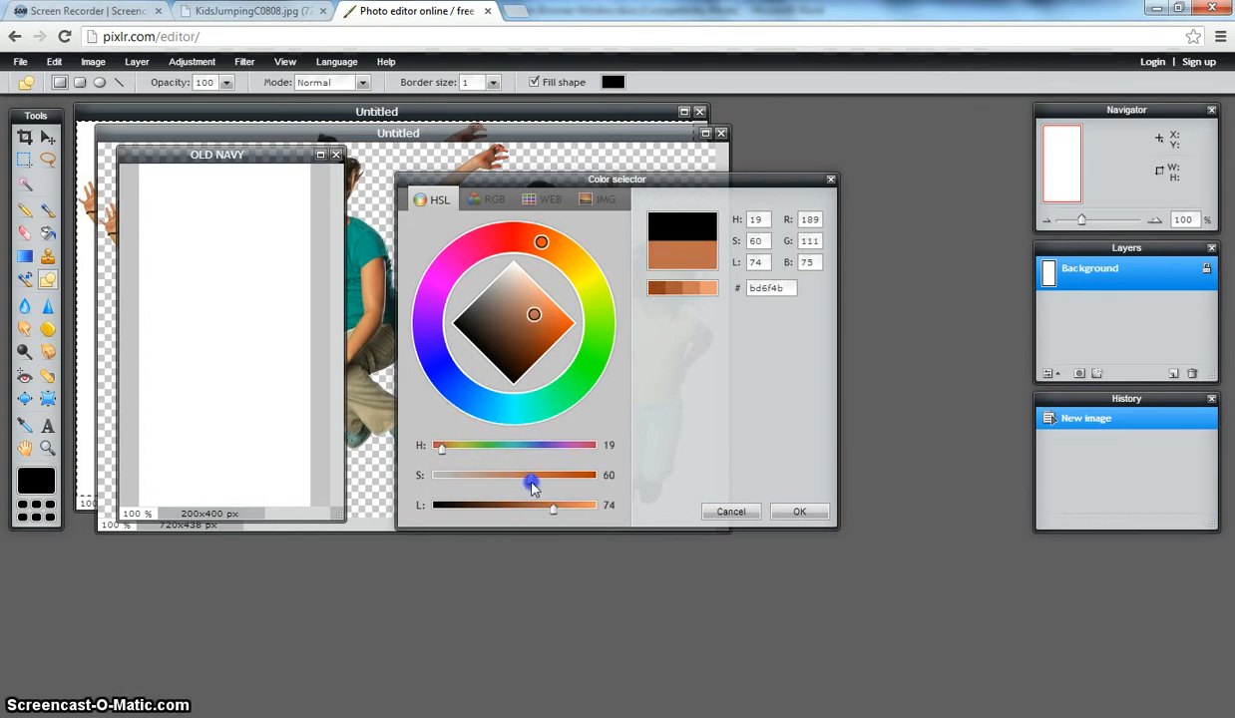
{"action": "left_click_drag", "start_coordinate": [441, 448], "coordinate": [450, 455]}
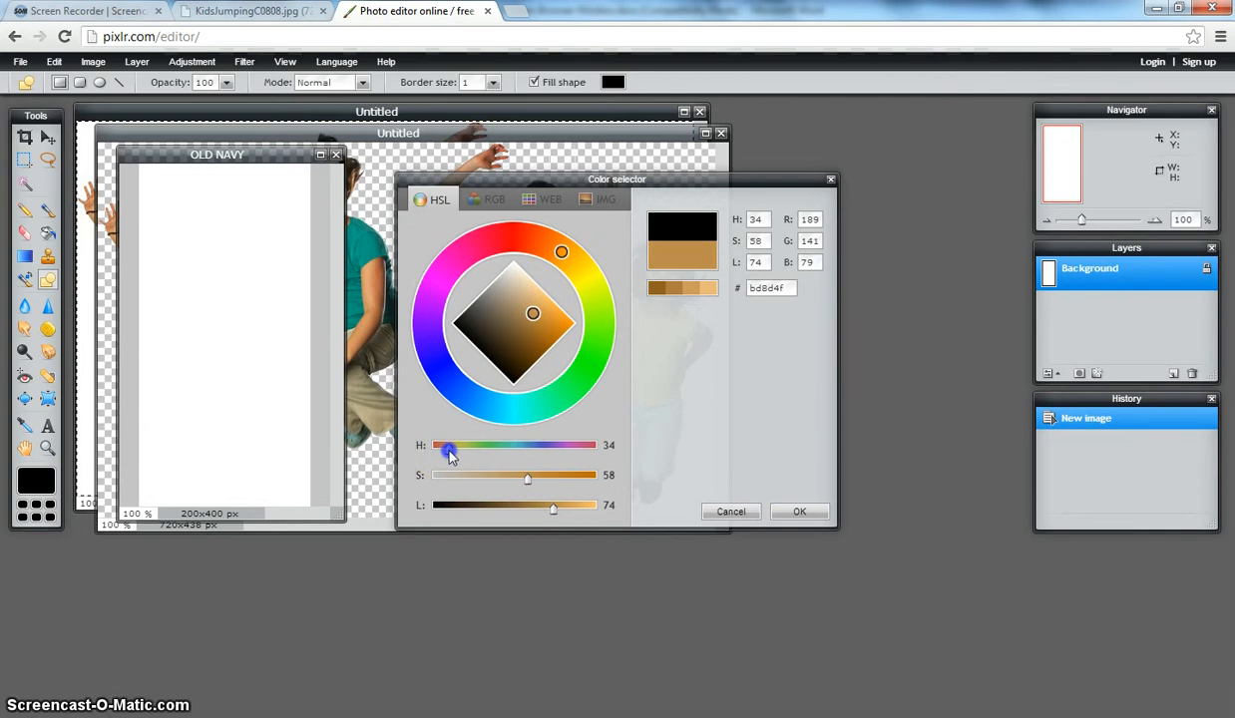
{"action": "left_click", "coordinate": [567, 265]}
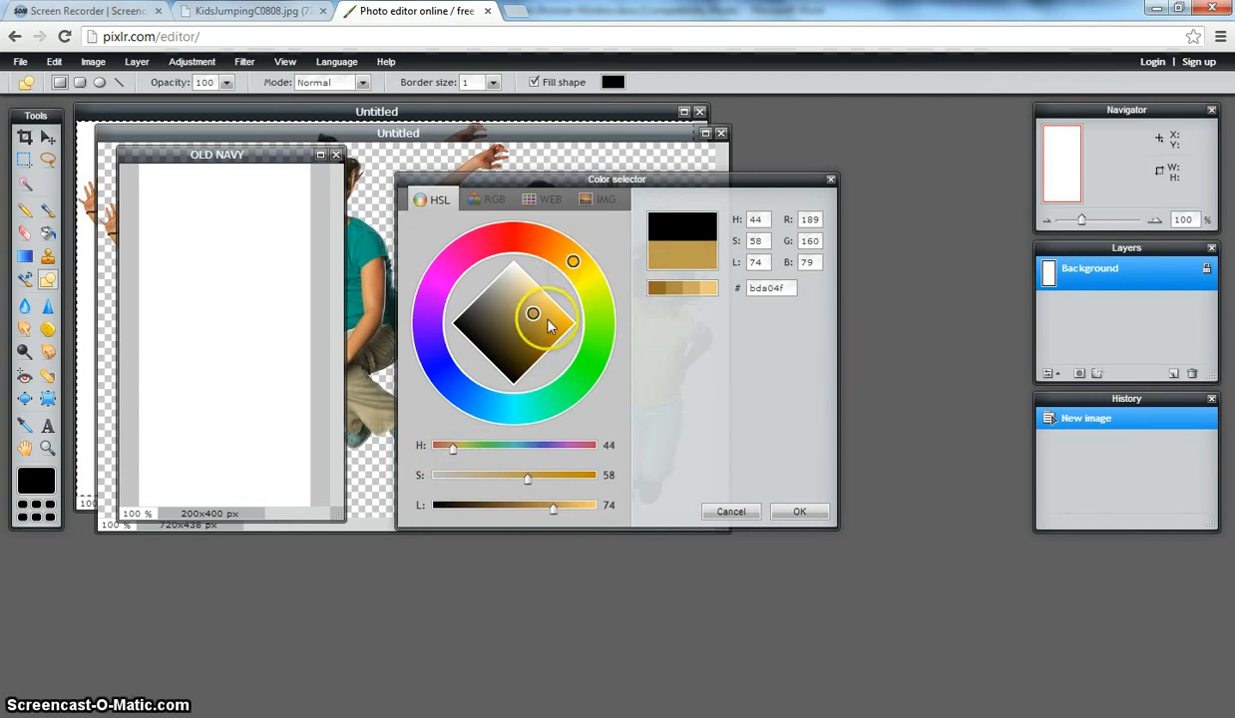
{"action": "left_click_drag", "start_coordinate": [548, 320], "coordinate": [570, 330]}
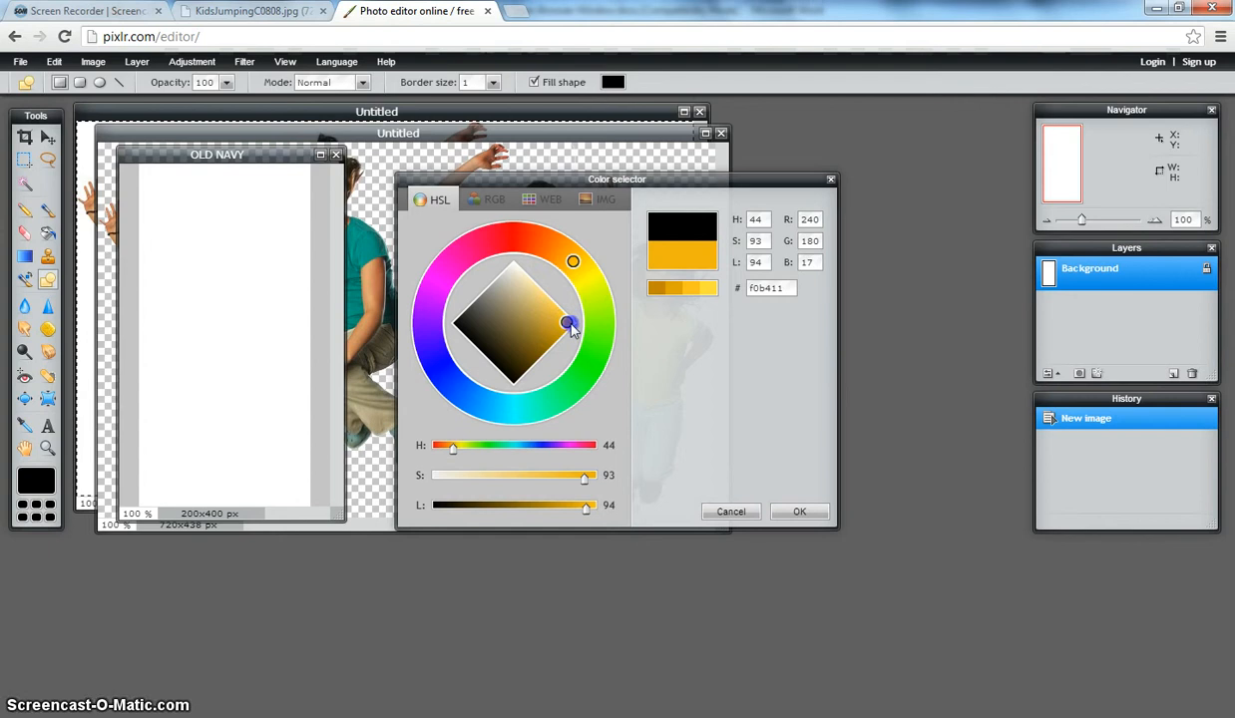
{"action": "left_click", "coordinate": [795, 514]}
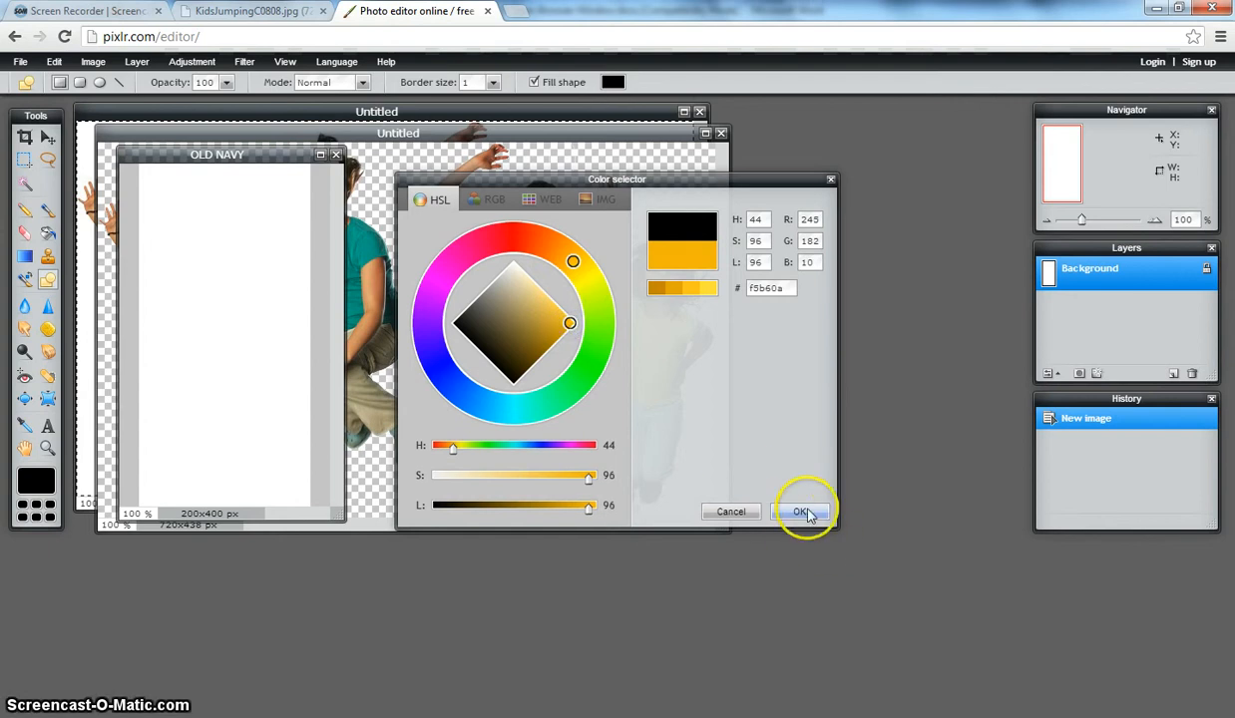
{"action": "left_click", "coordinate": [803, 513]}
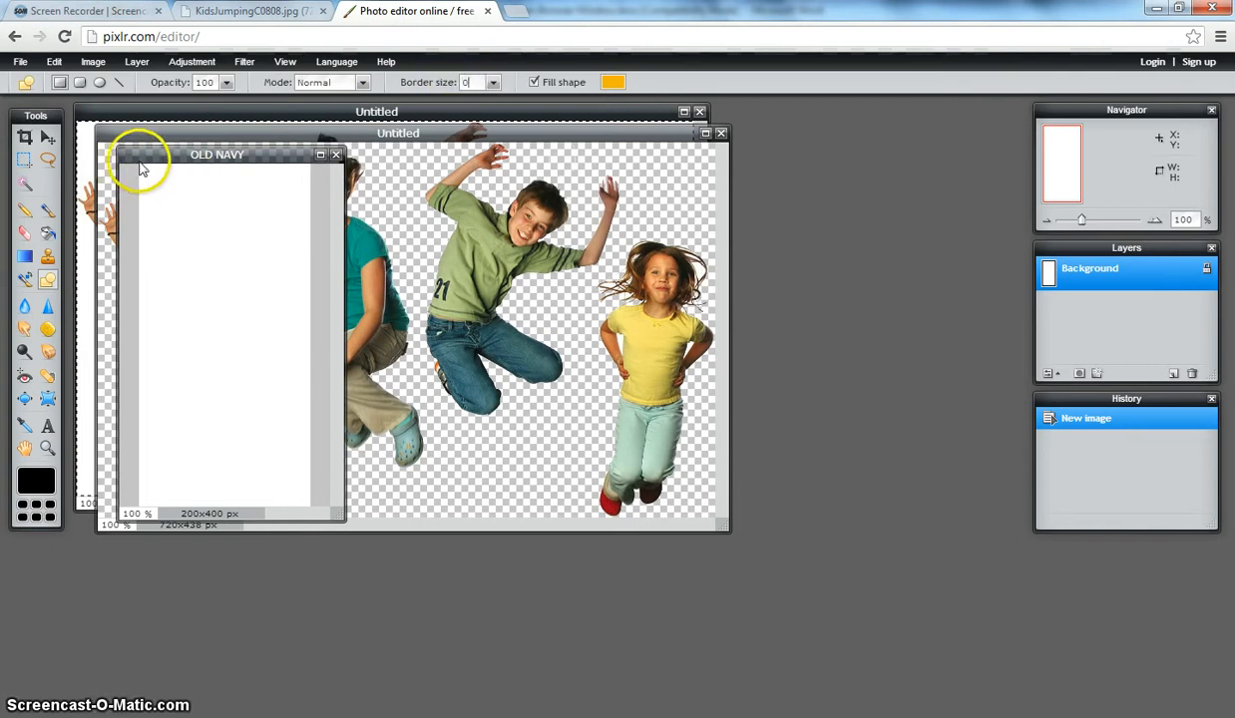
{"action": "left_click_drag", "start_coordinate": [184, 195], "coordinate": [317, 230]}
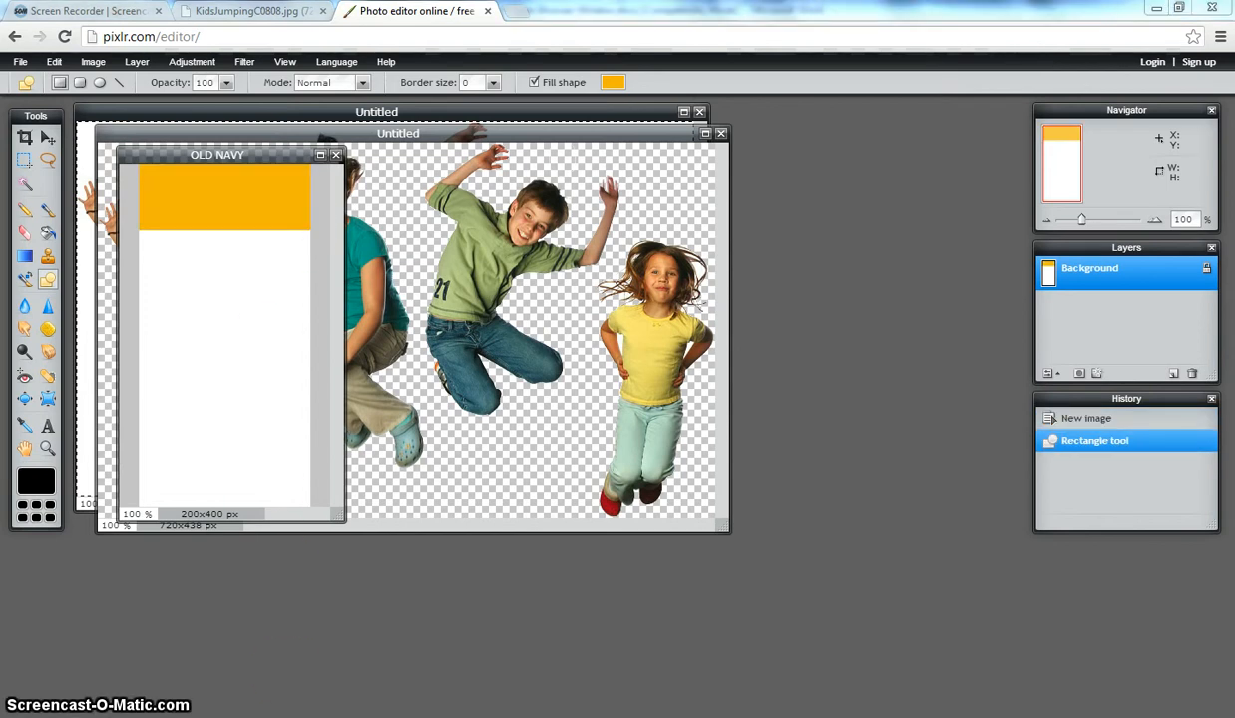
Set the main color to bright yellow f7ec11.
{"action": "mouse_move", "coordinate": [483, 714]}
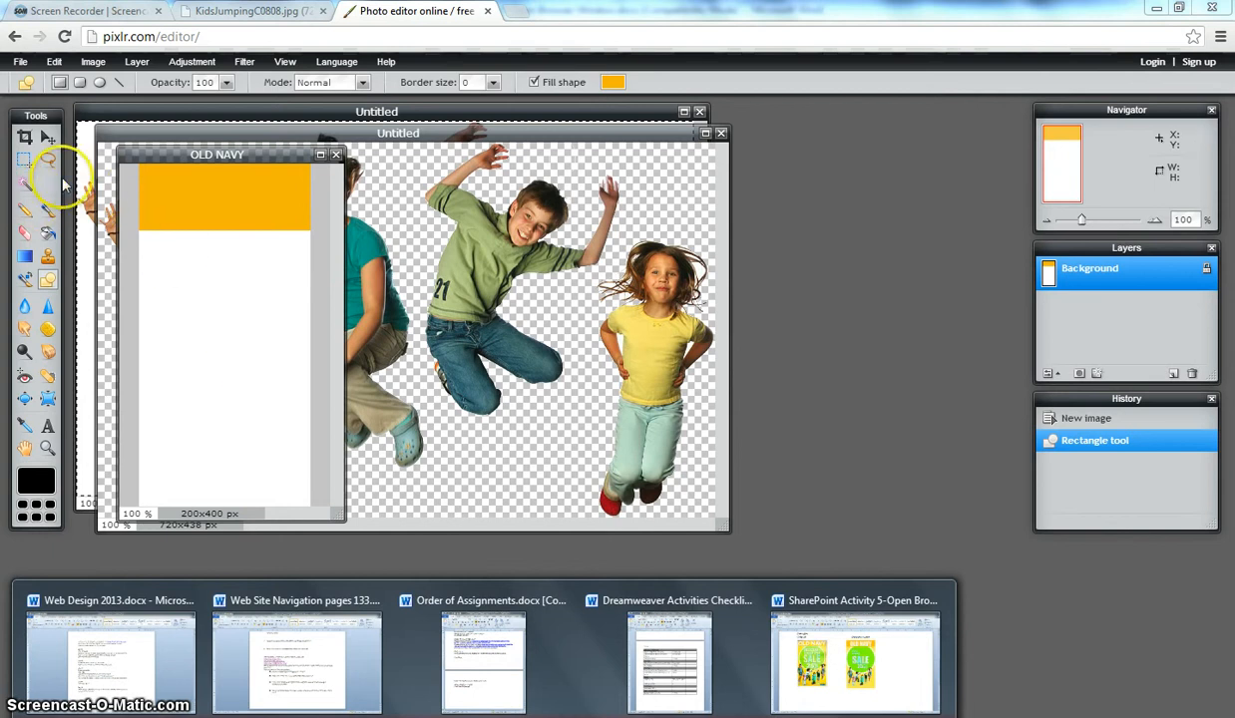
{"action": "left_click", "coordinate": [110, 138]}
{"action": "left_click", "coordinate": [36, 477]}
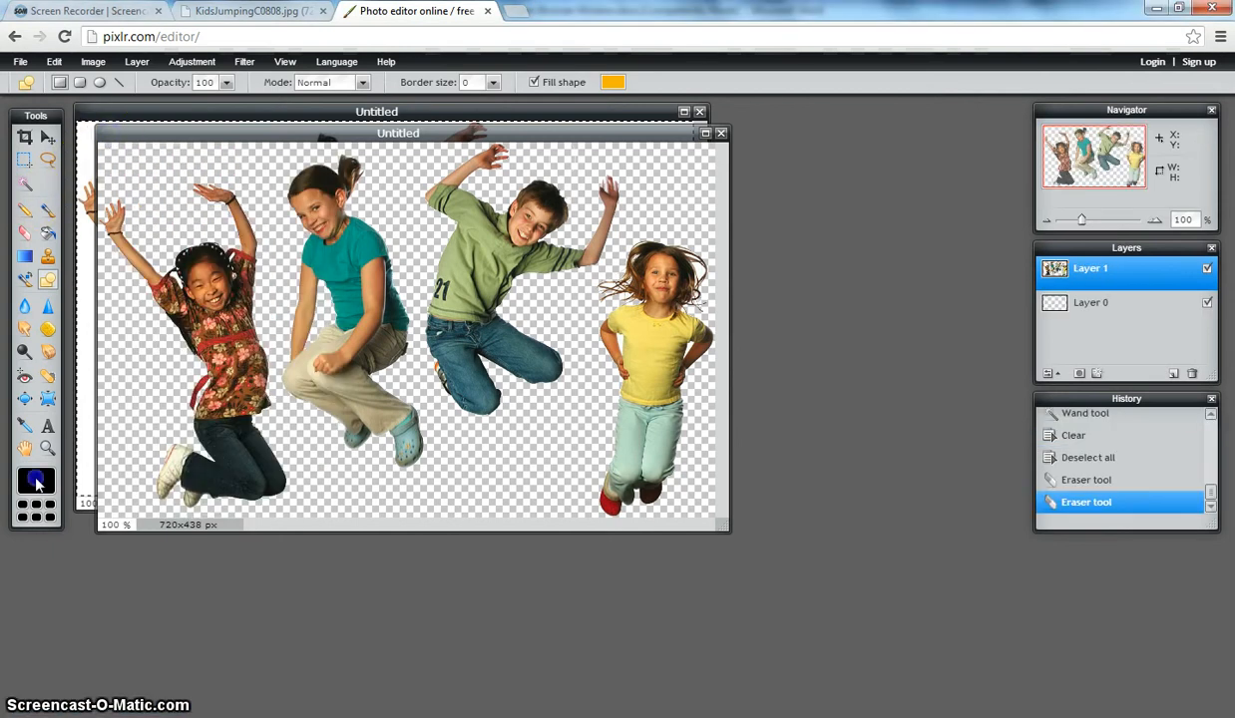
{"action": "left_click", "coordinate": [477, 289]}
{"action": "left_click_drag", "start_coordinate": [513, 238], "coordinate": [585, 277]}
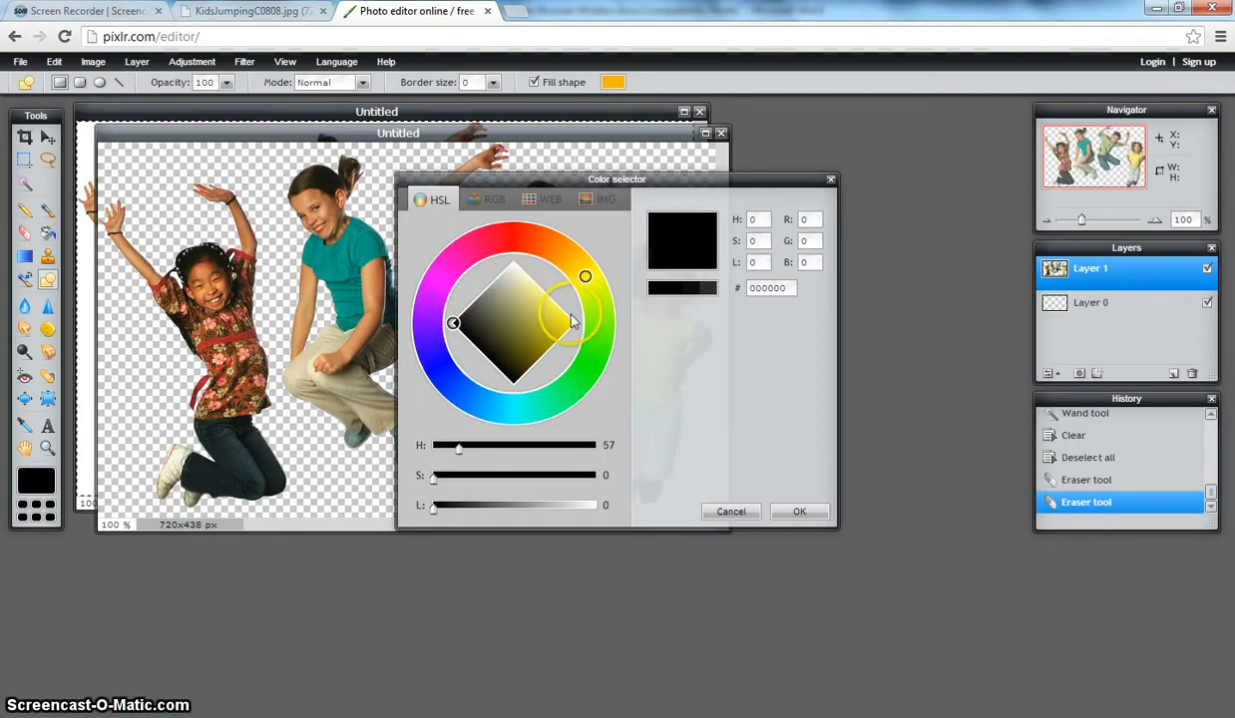
{"action": "left_click", "coordinate": [568, 320]}
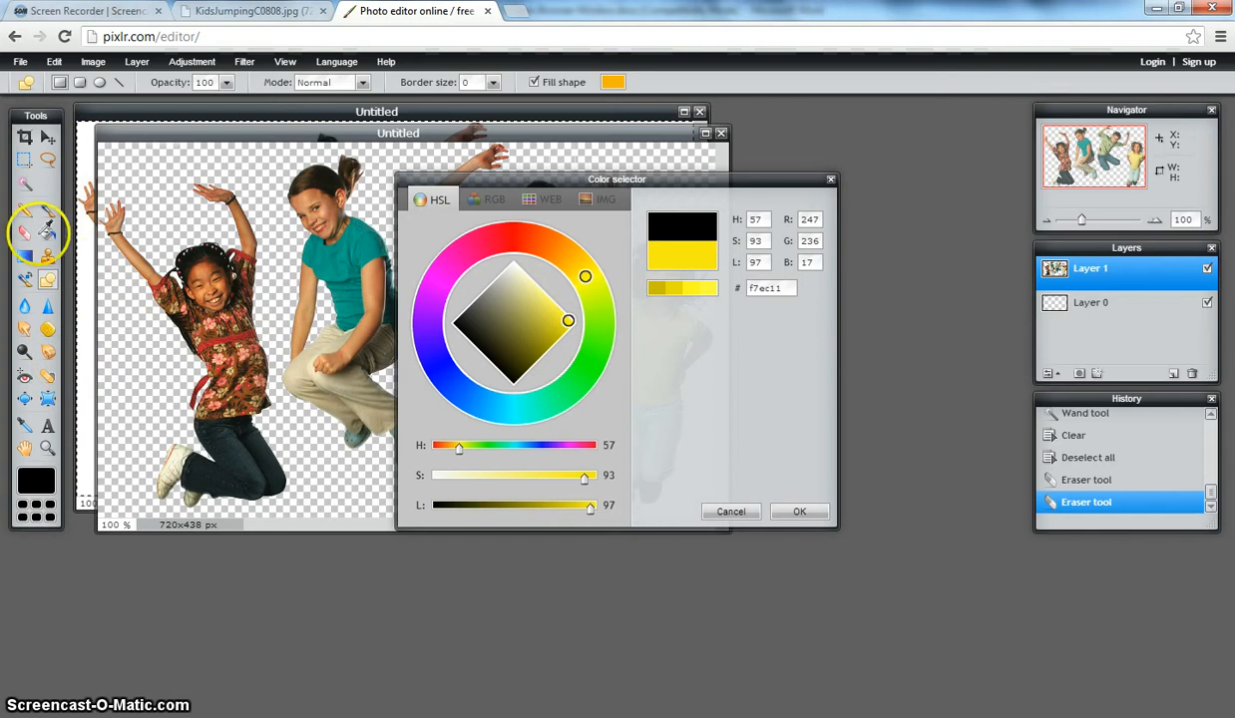
{"action": "left_click", "coordinate": [798, 510]}
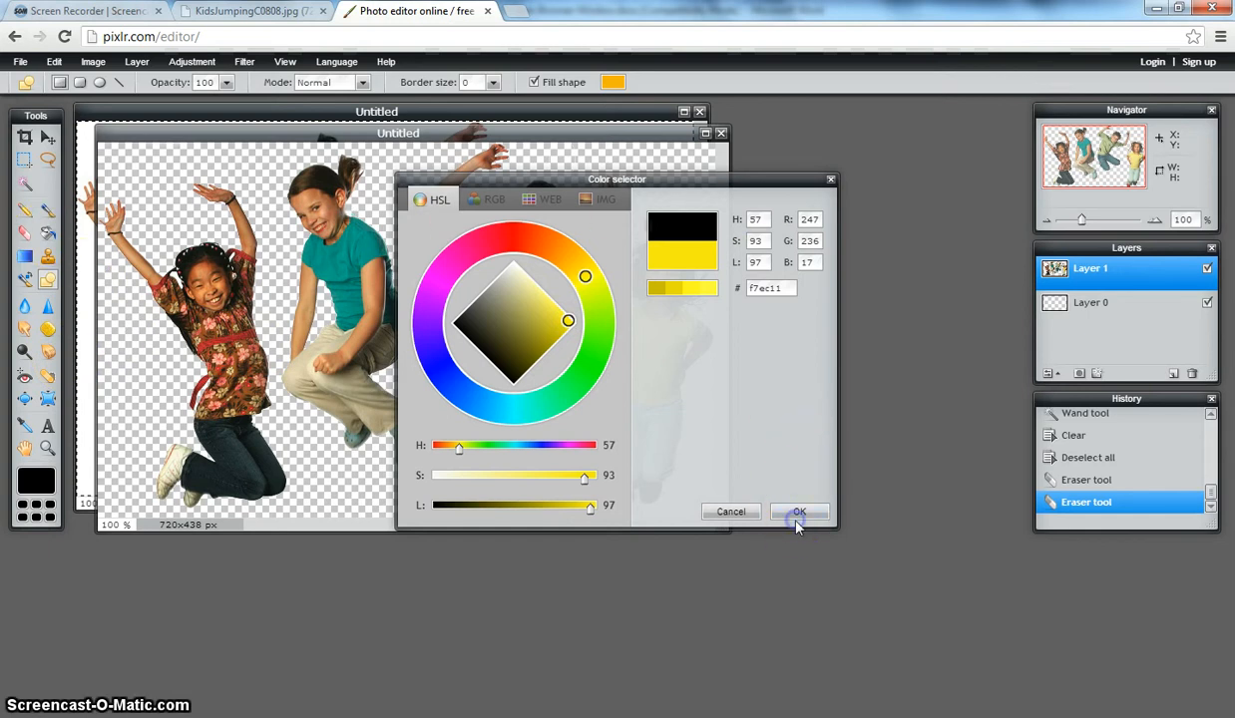
Fill the white area below the orange band in the OLD NAVY image with yellow using the Paint bucket tool.
{"action": "left_click", "coordinate": [48, 233]}
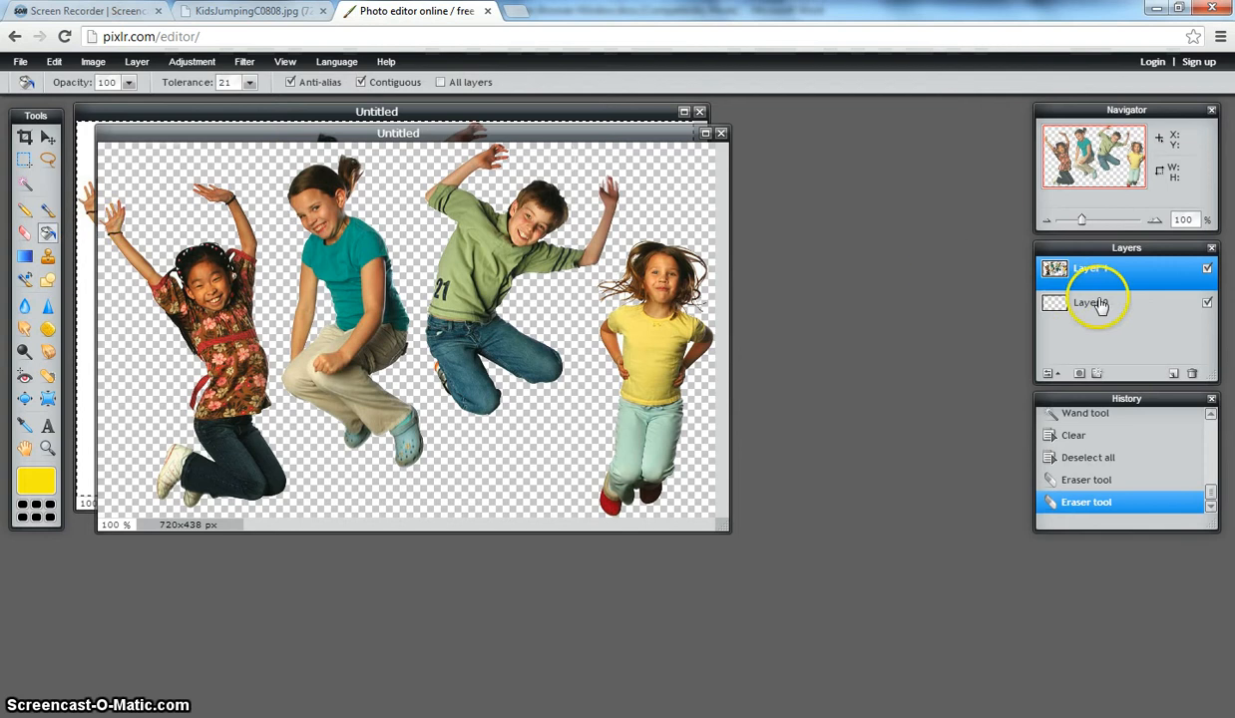
{"action": "left_click", "coordinate": [705, 132]}
{"action": "left_click", "coordinate": [1203, 82]}
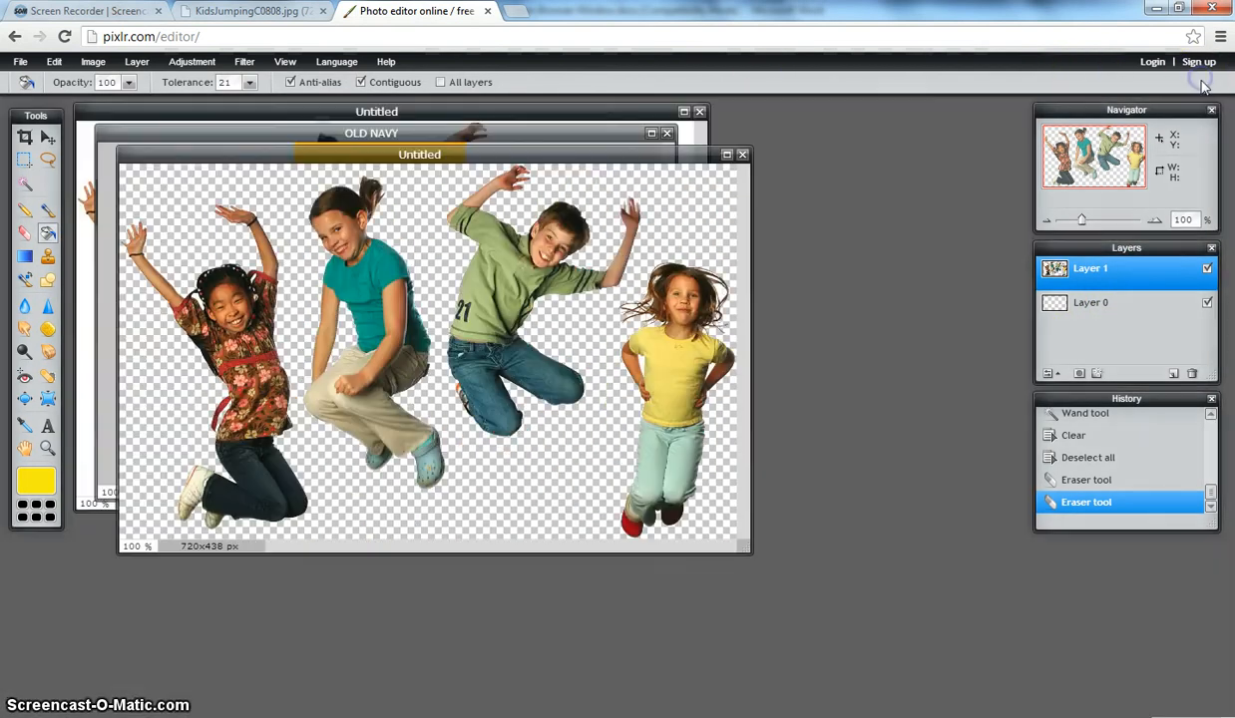
{"action": "left_click", "coordinate": [547, 139]}
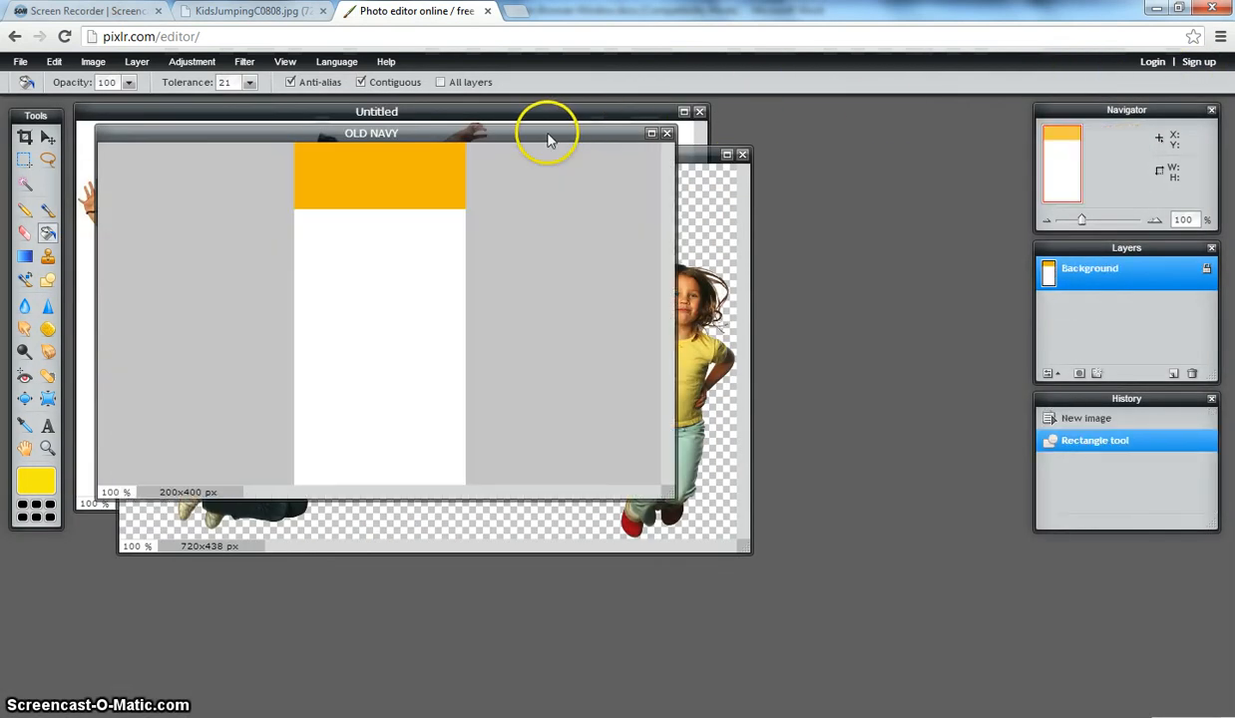
{"action": "left_click", "coordinate": [347, 306]}
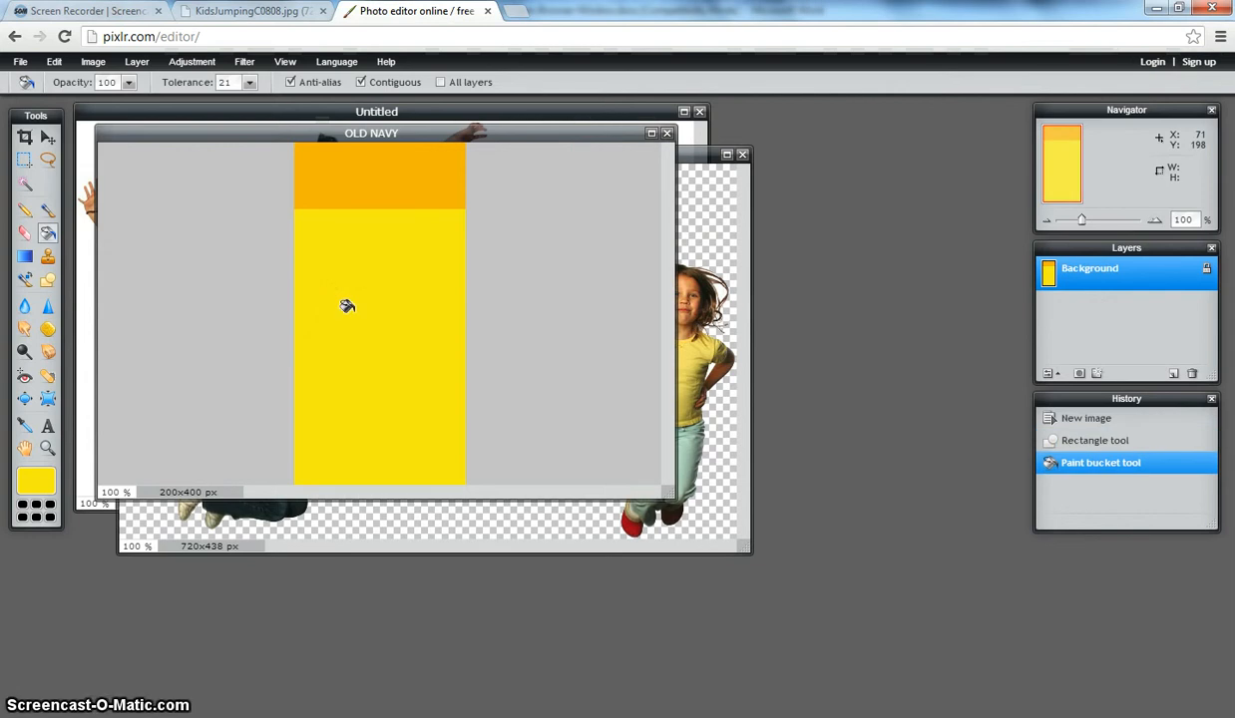
Add a new layer to the OLD NAVY image and place the text OLD NAVY in bold on the orange band.
{"action": "left_click", "coordinate": [1173, 372]}
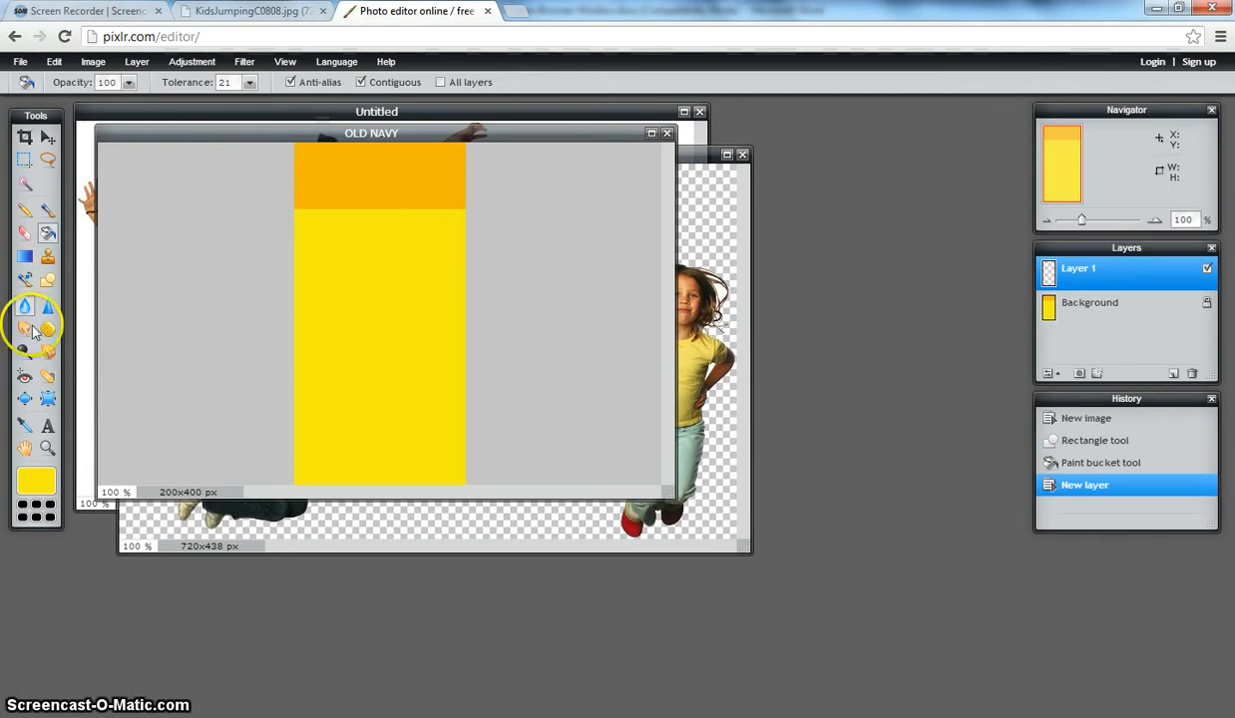
{"action": "left_click", "coordinate": [47, 427]}
{"action": "left_click", "coordinate": [311, 174]}
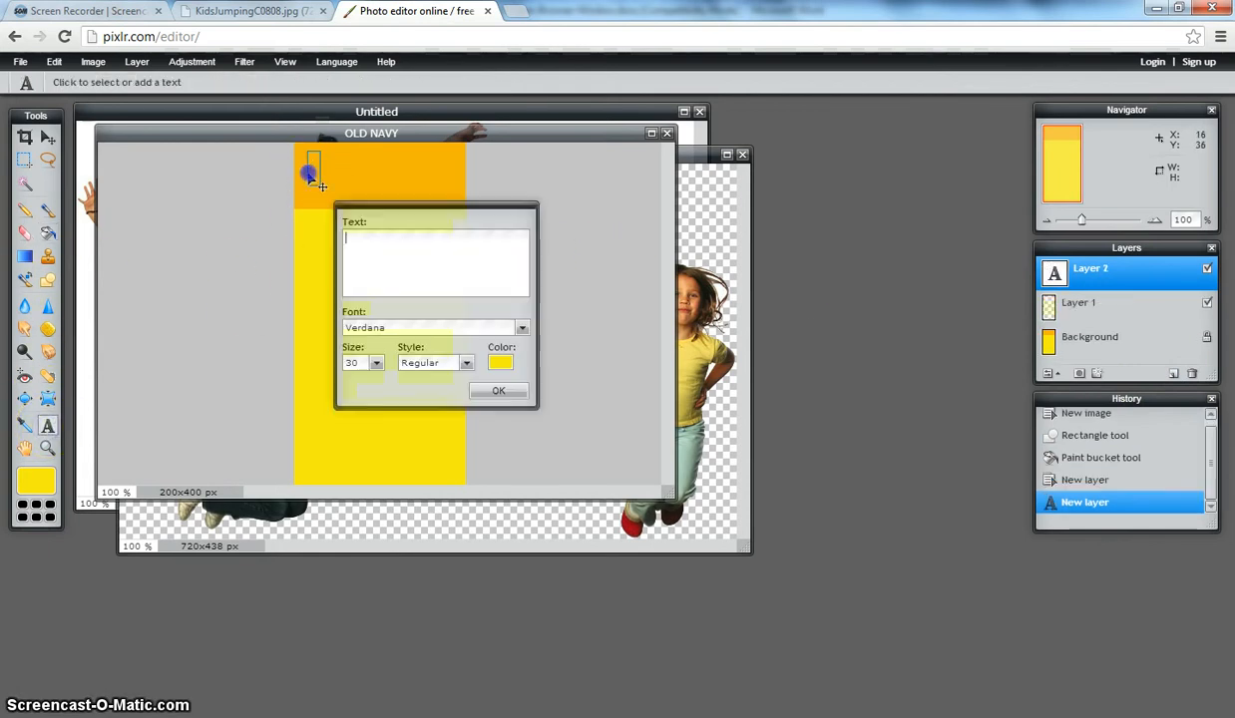
{"action": "type", "text": "OLD"}
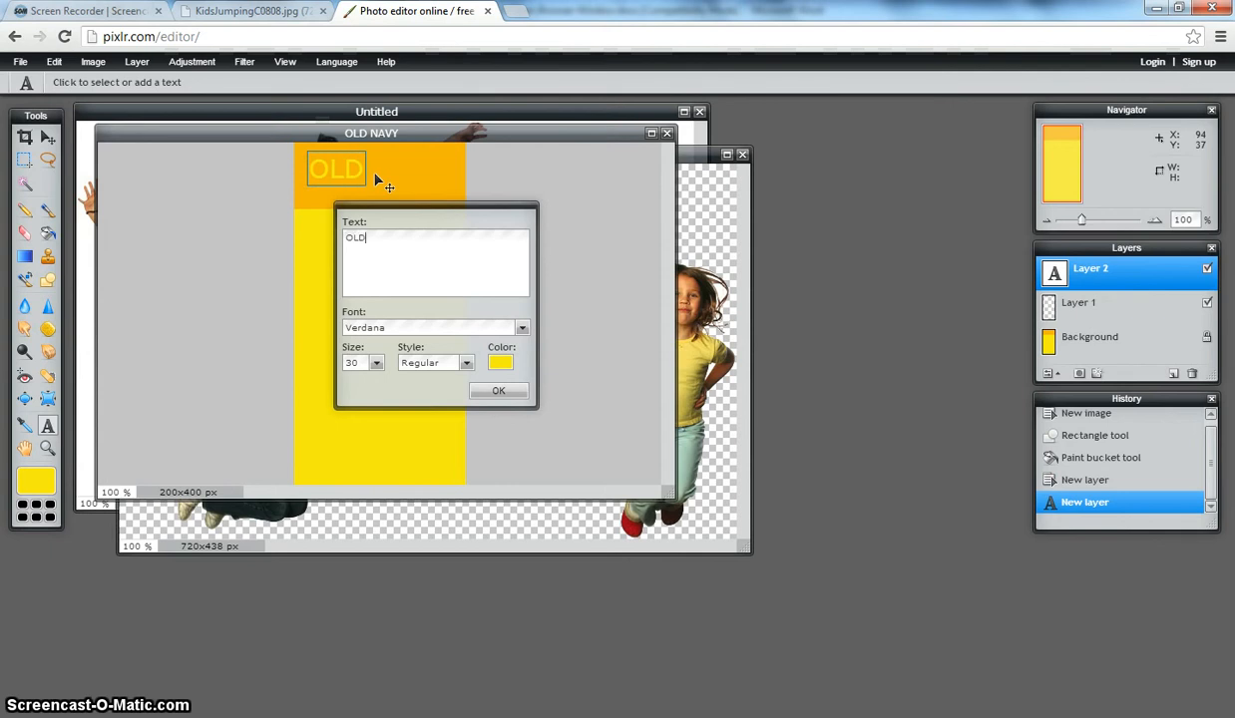
{"action": "type", "text": " NAVY"}
{"action": "left_click", "coordinate": [425, 363]}
{"action": "left_click", "coordinate": [420, 397]}
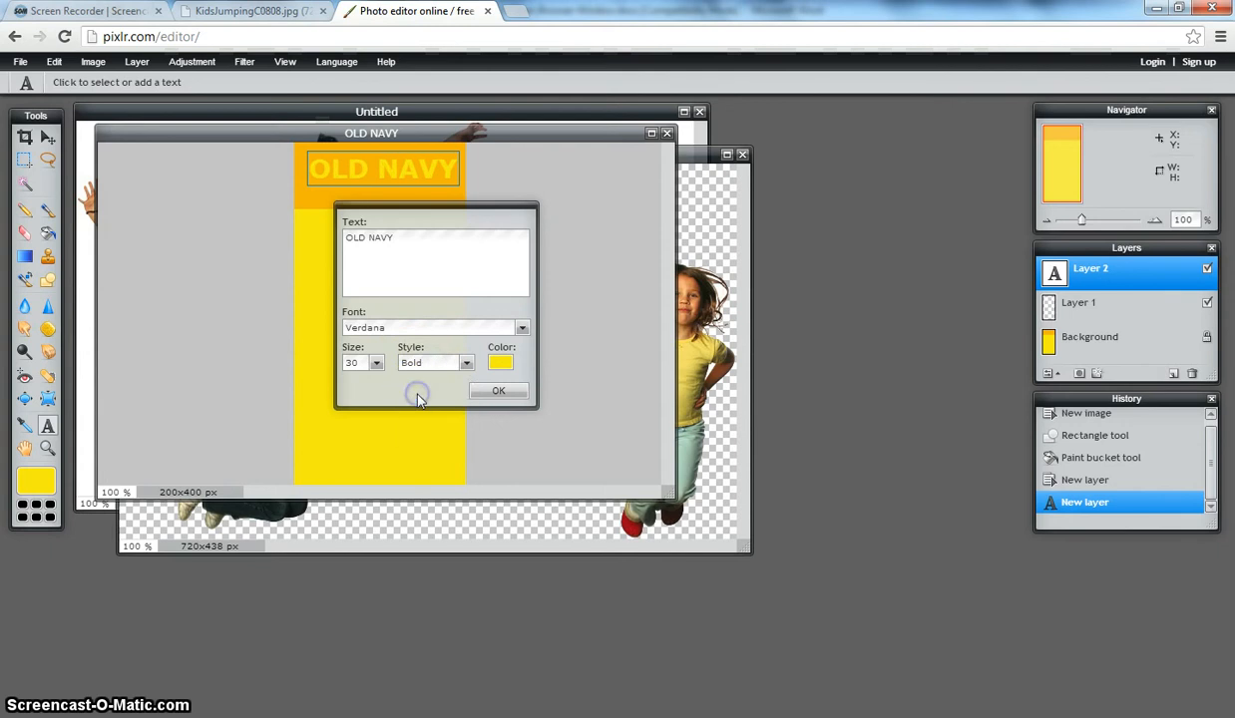
Set the OLD NAVY text color to white ffffff.
{"action": "left_click", "coordinate": [500, 364]}
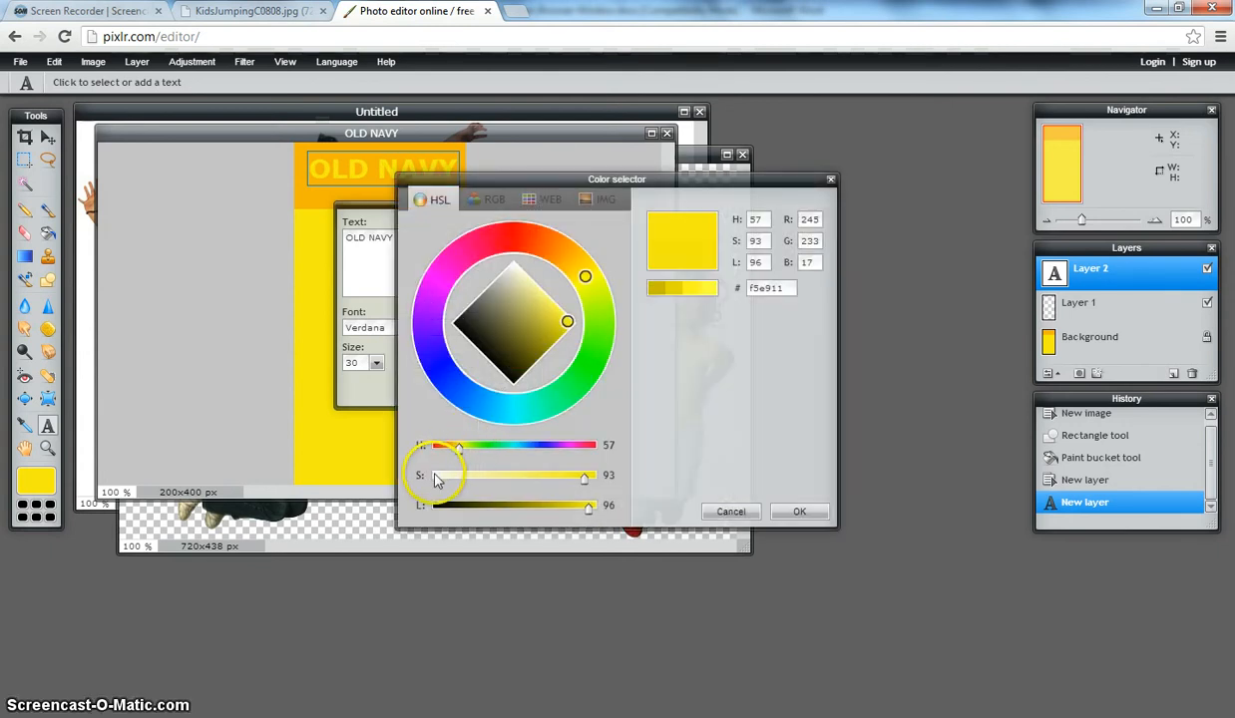
{"action": "left_click", "coordinate": [436, 475]}
{"action": "left_click_drag", "start_coordinate": [458, 447], "coordinate": [435, 447]}
{"action": "left_click", "coordinate": [764, 288]}
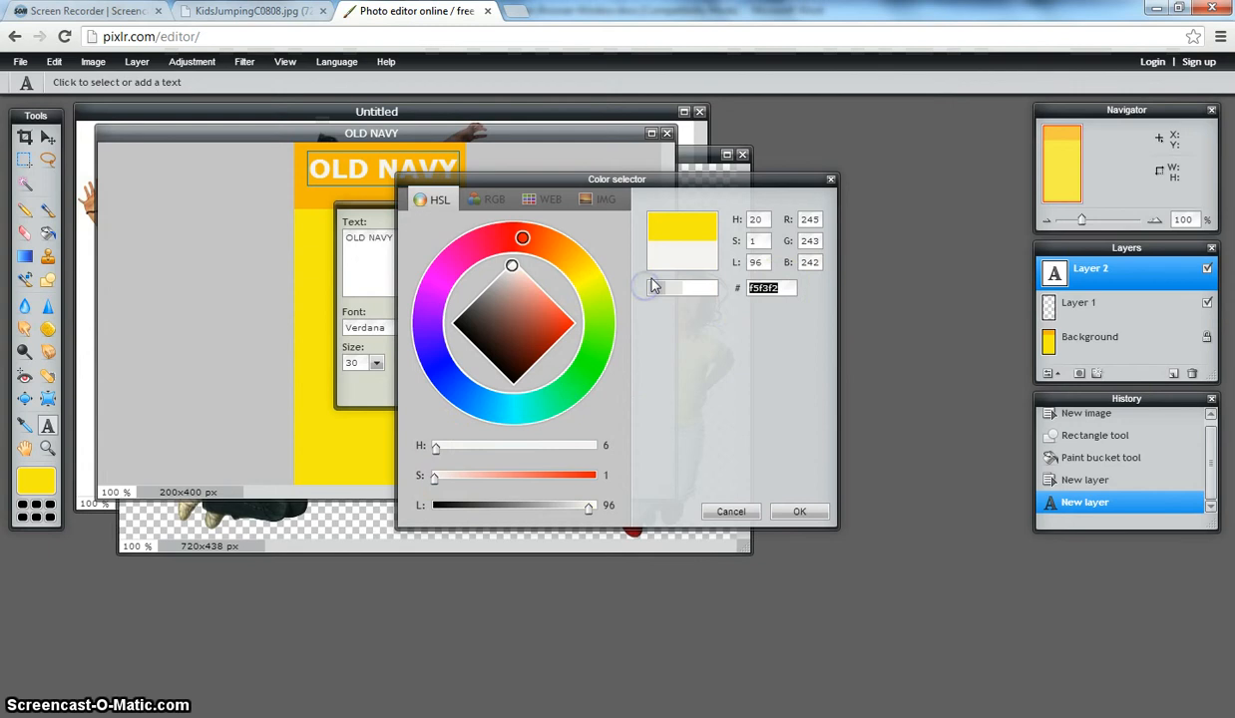
{"action": "type", "text": "fff"}
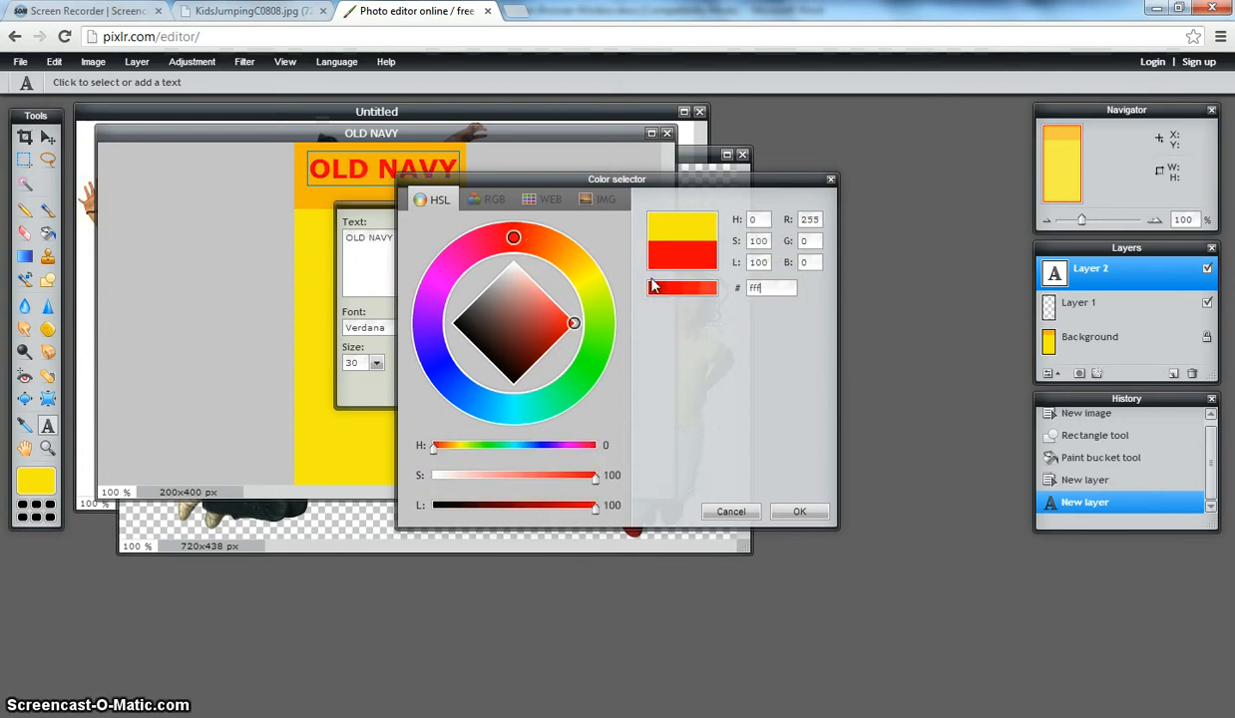
{"action": "type", "text": "fff"}
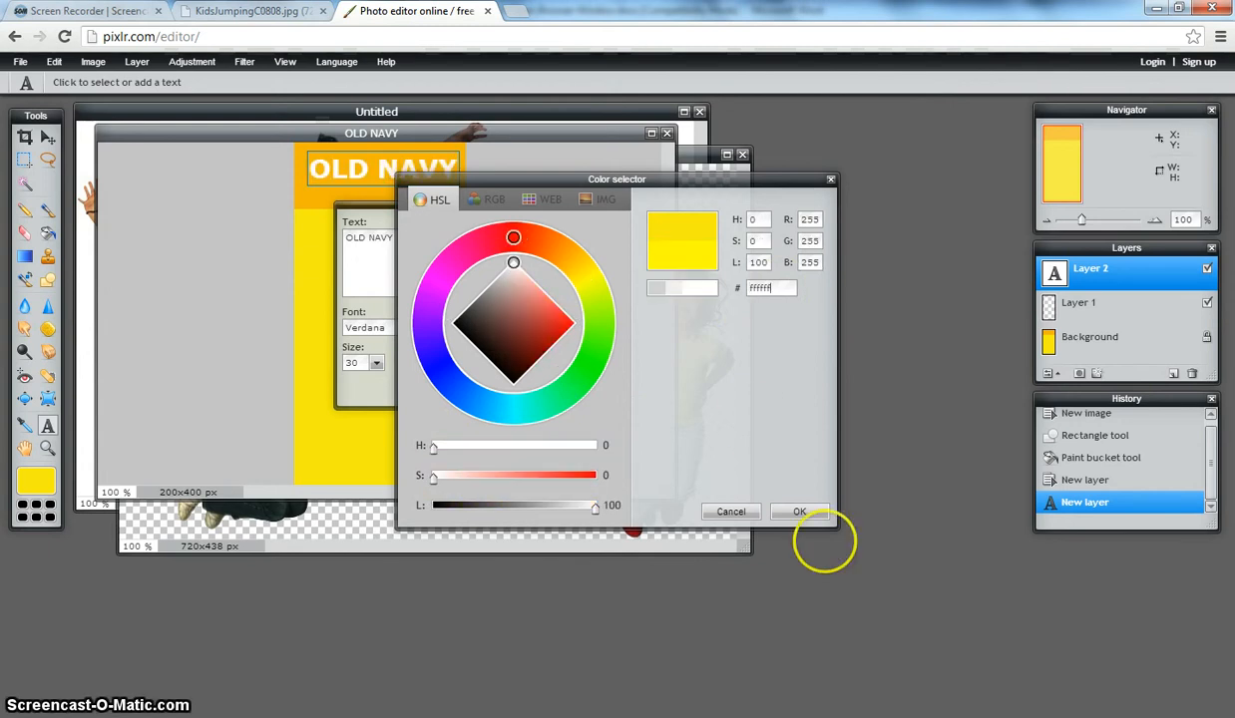
{"action": "left_click", "coordinate": [799, 512]}
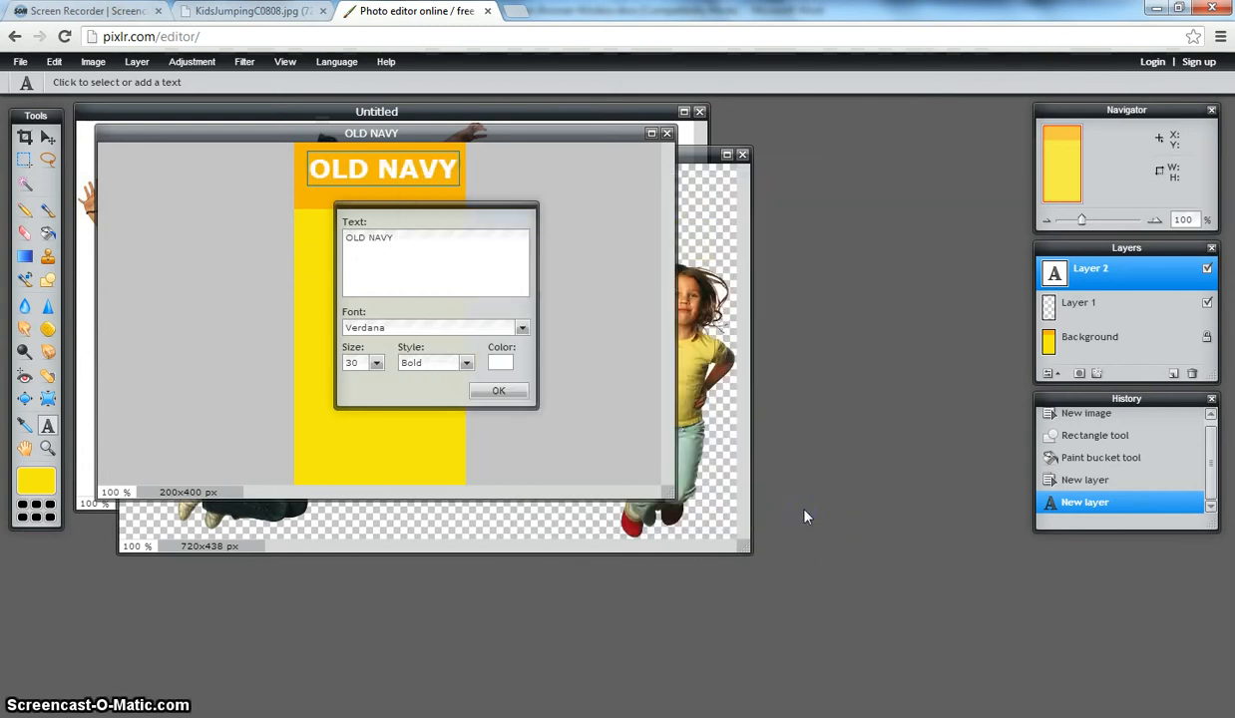
Set the OLD NAVY text size to 35 and move the text to the left edge of the orange band.
{"action": "left_click", "coordinate": [377, 364]}
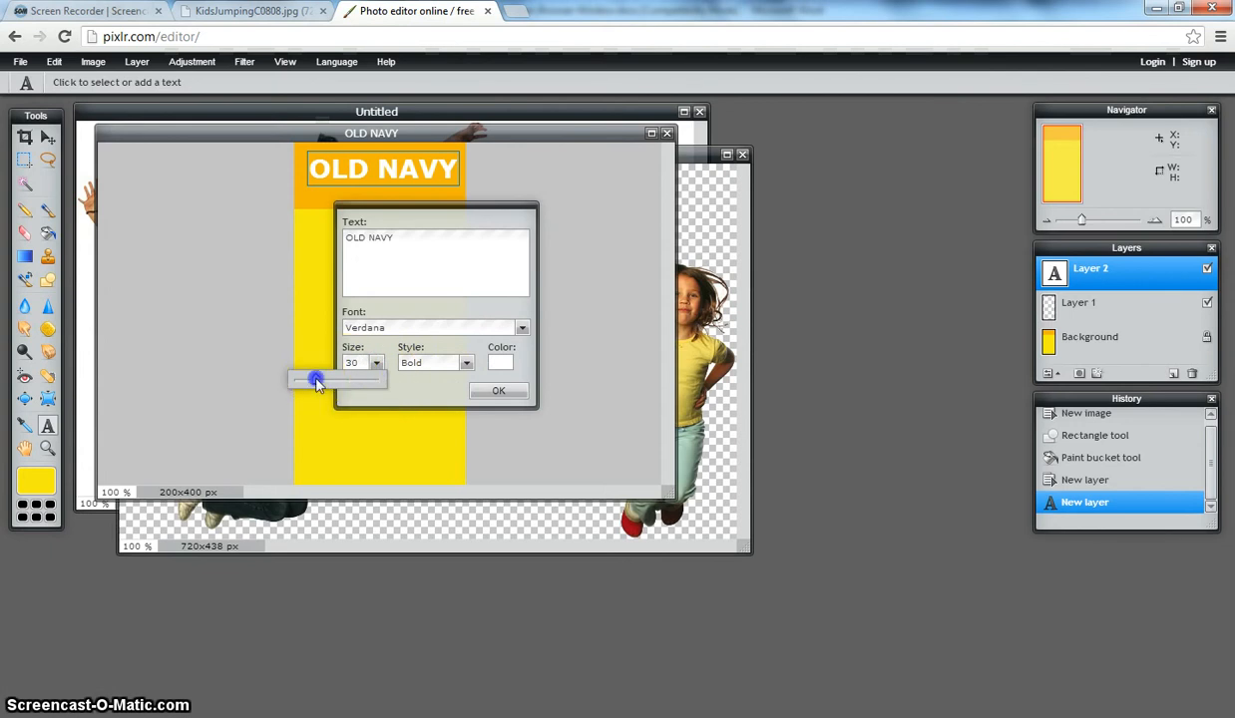
{"action": "left_click_drag", "start_coordinate": [316, 382], "coordinate": [315, 383]}
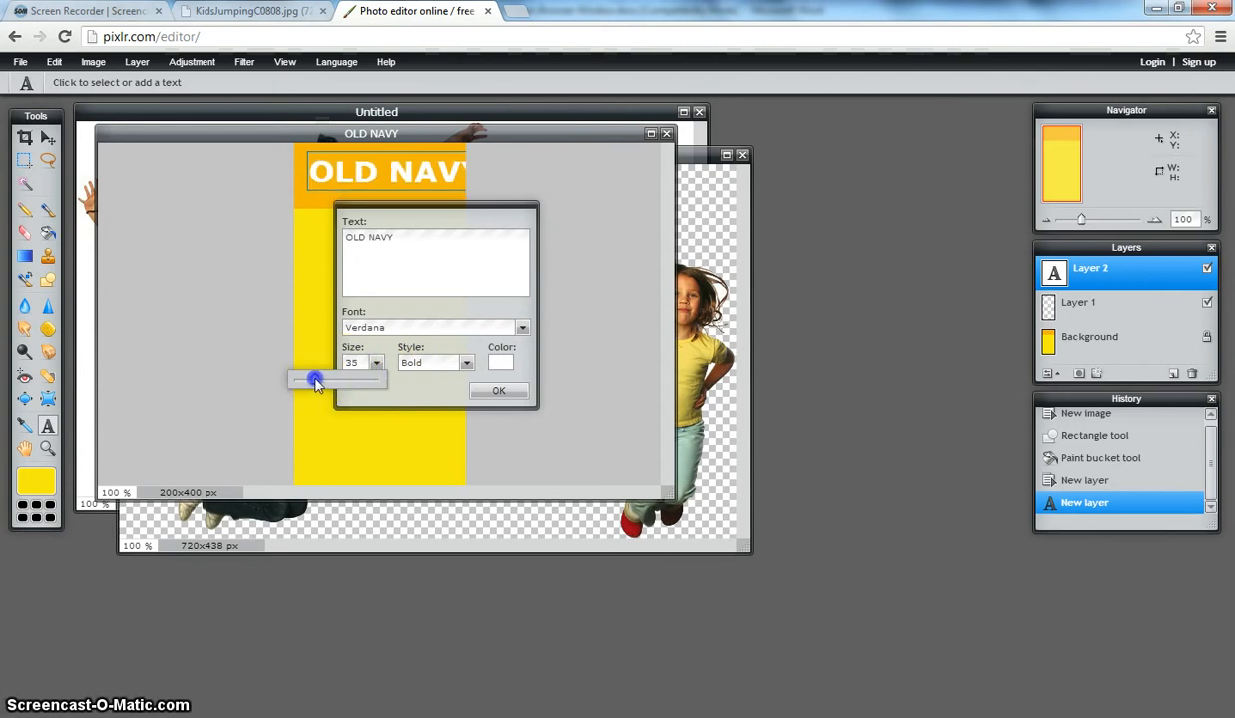
{"action": "left_click", "coordinate": [500, 392]}
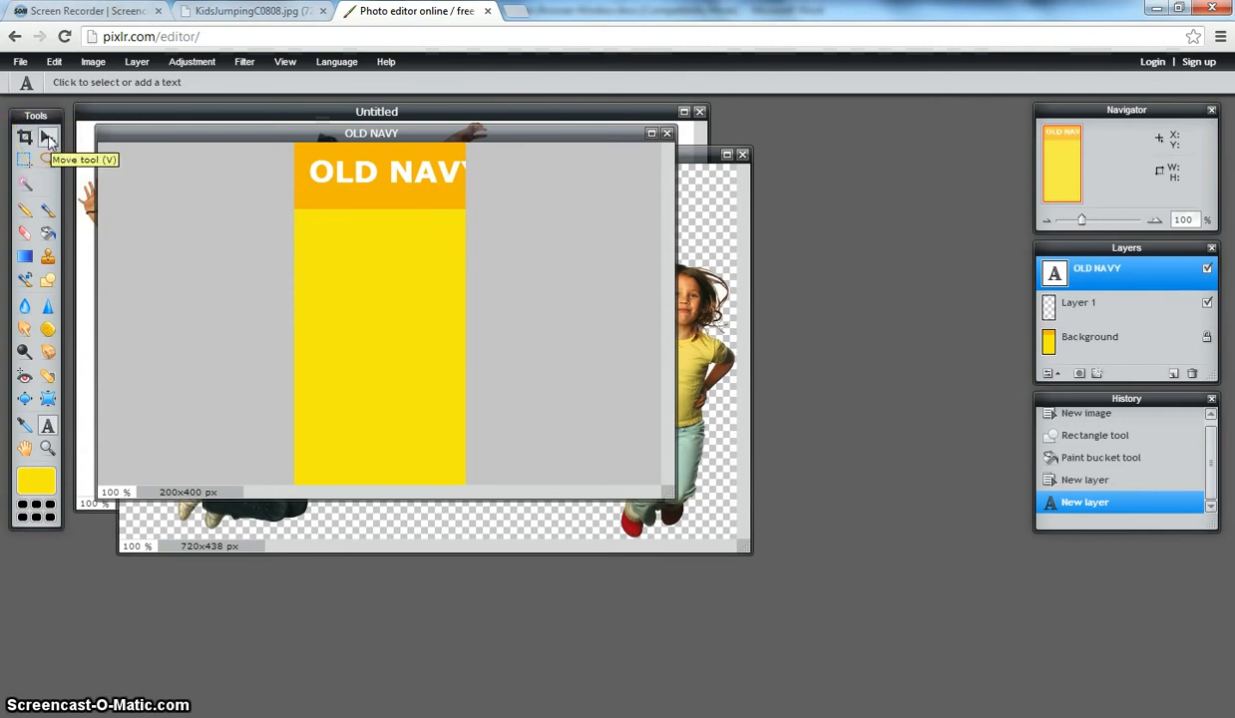
{"action": "left_click", "coordinate": [48, 138]}
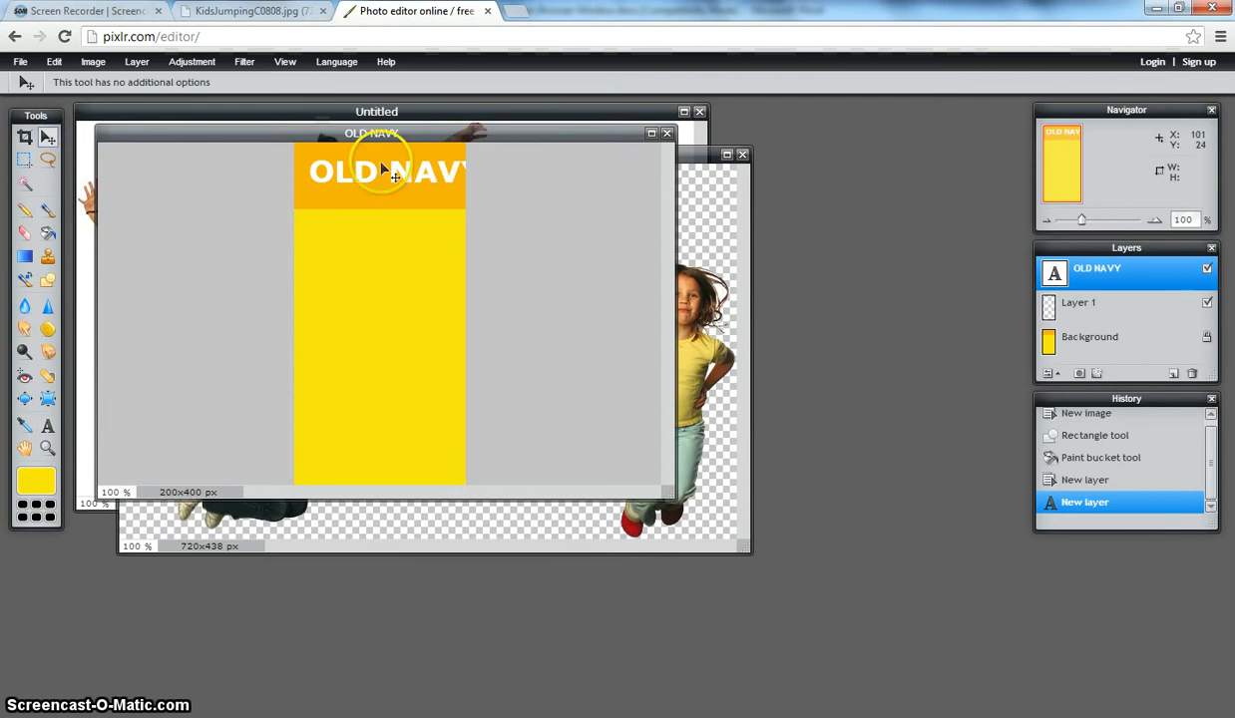
{"action": "left_click_drag", "start_coordinate": [381, 165], "coordinate": [368, 163]}
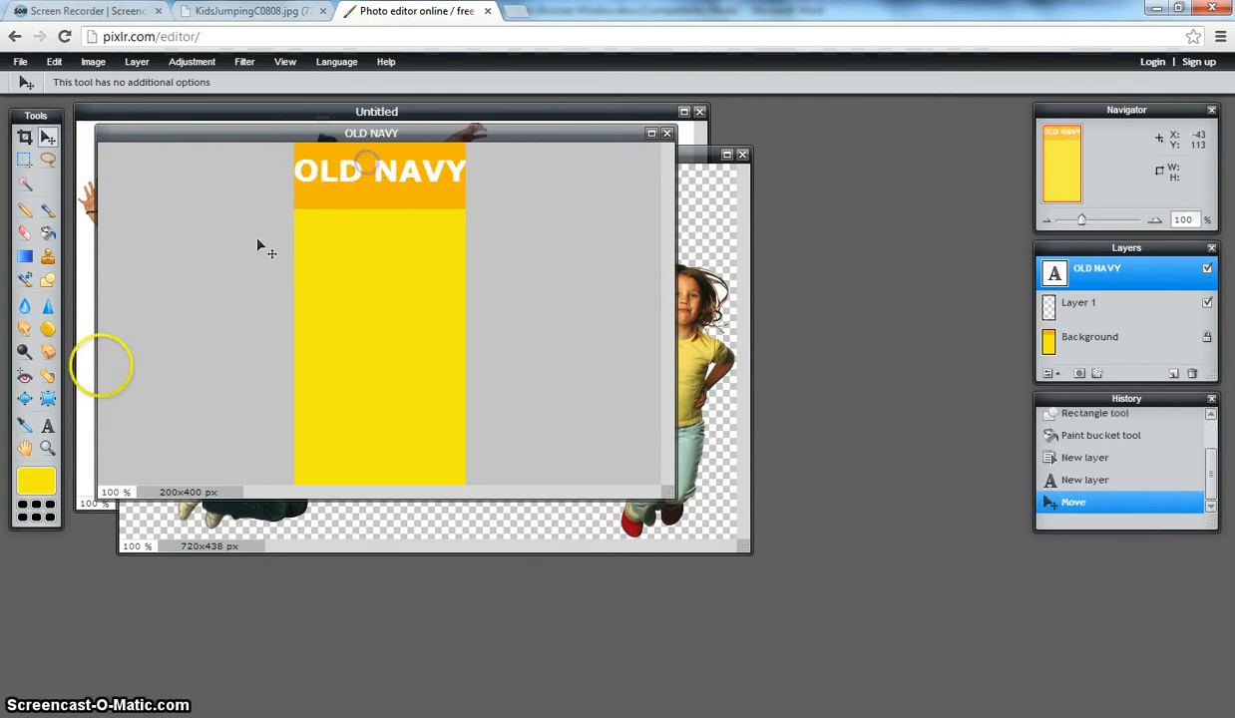
Reopen the OLD NAVY text and set its size to 34.
{"action": "left_click", "coordinate": [48, 426]}
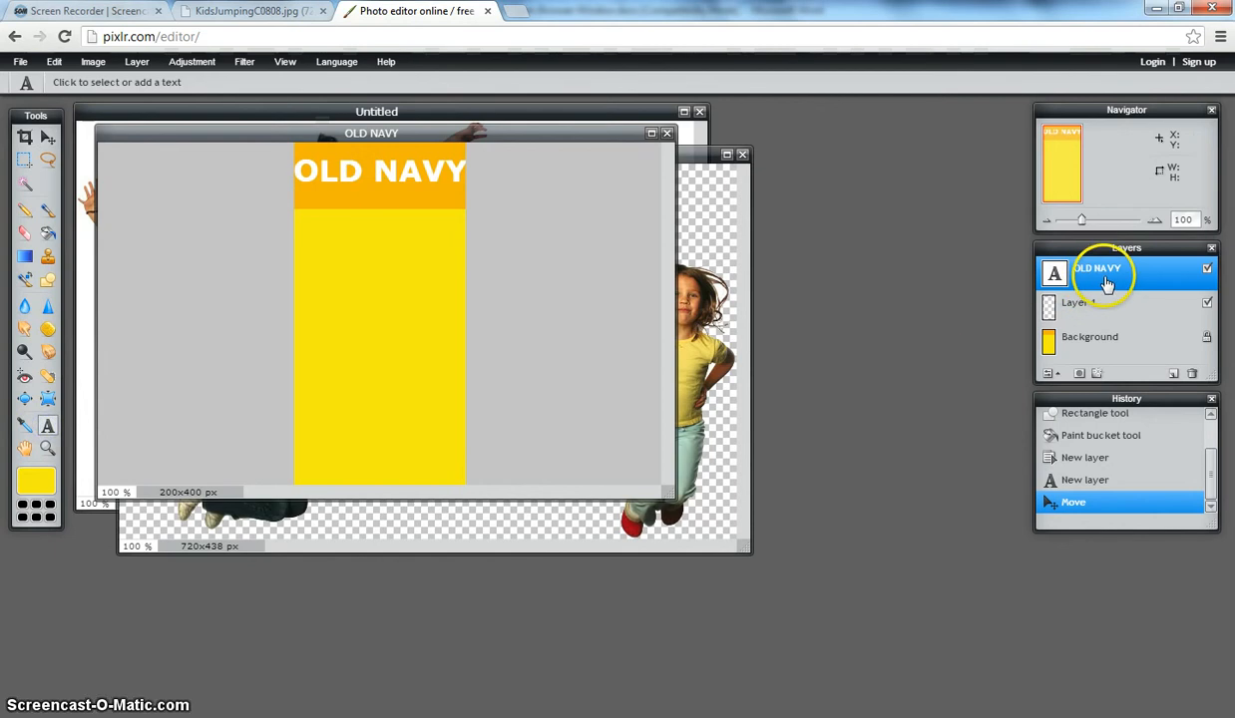
{"action": "left_click", "coordinate": [387, 167]}
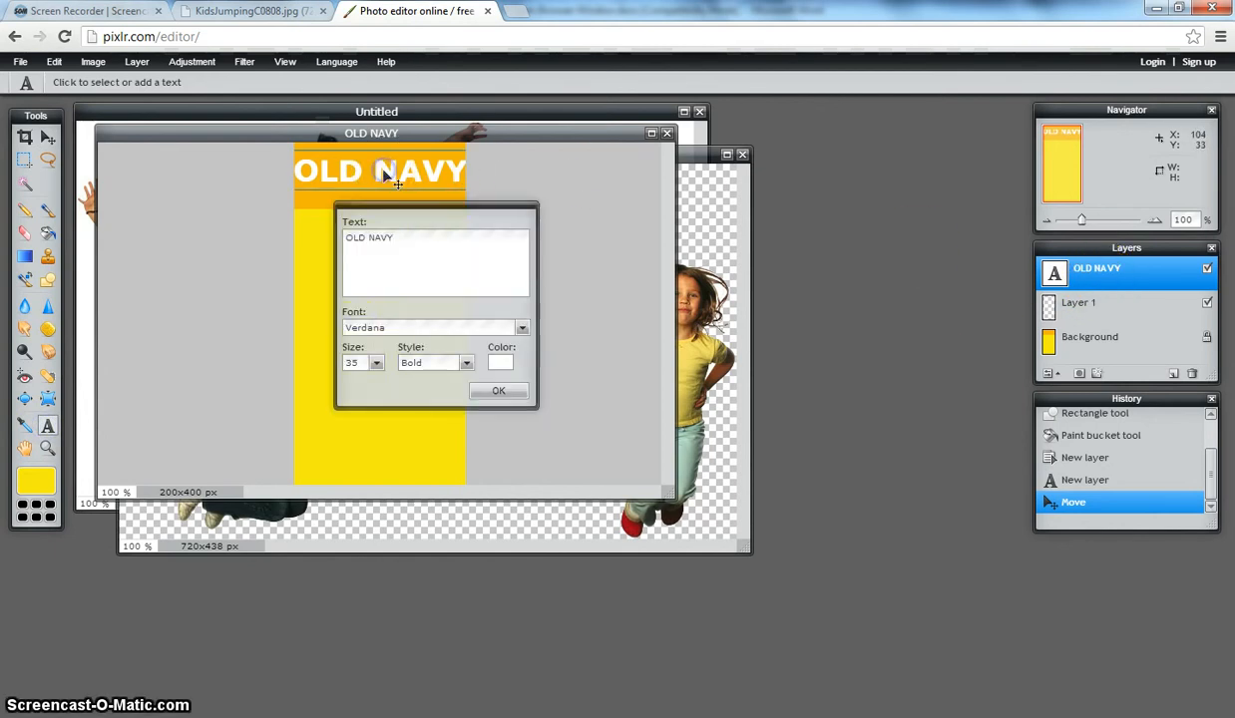
{"action": "left_click", "coordinate": [353, 363]}
{"action": "type", "text": "34"}
{"action": "left_click", "coordinate": [485, 394]}
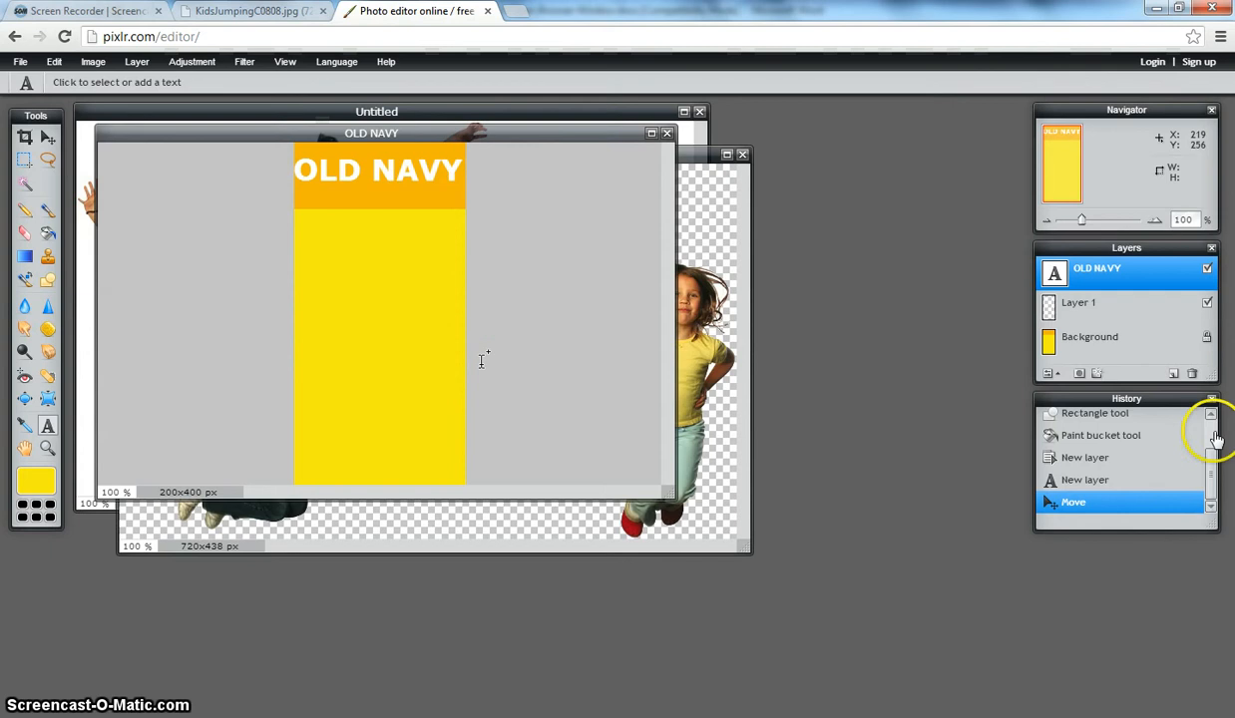
Apply an Outer glow layer style in black to the OLD NAVY text layer.
{"action": "right_click", "coordinate": [1096, 277]}
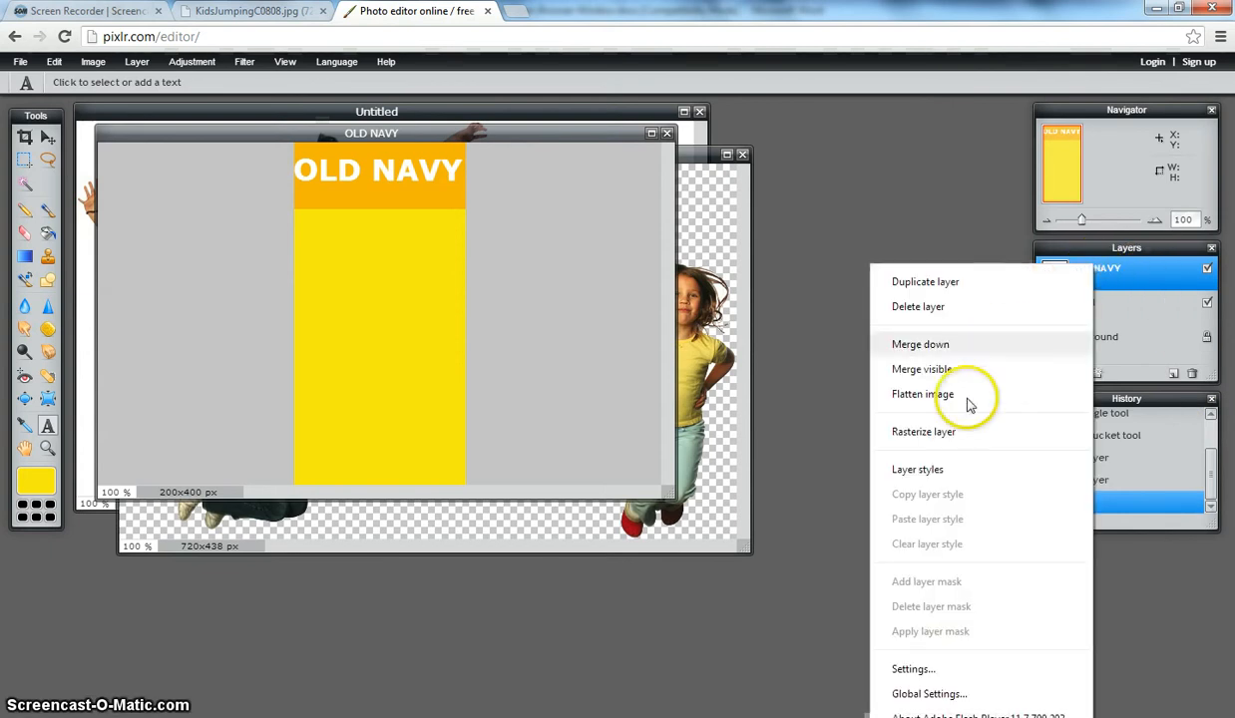
{"action": "left_click", "coordinate": [913, 469]}
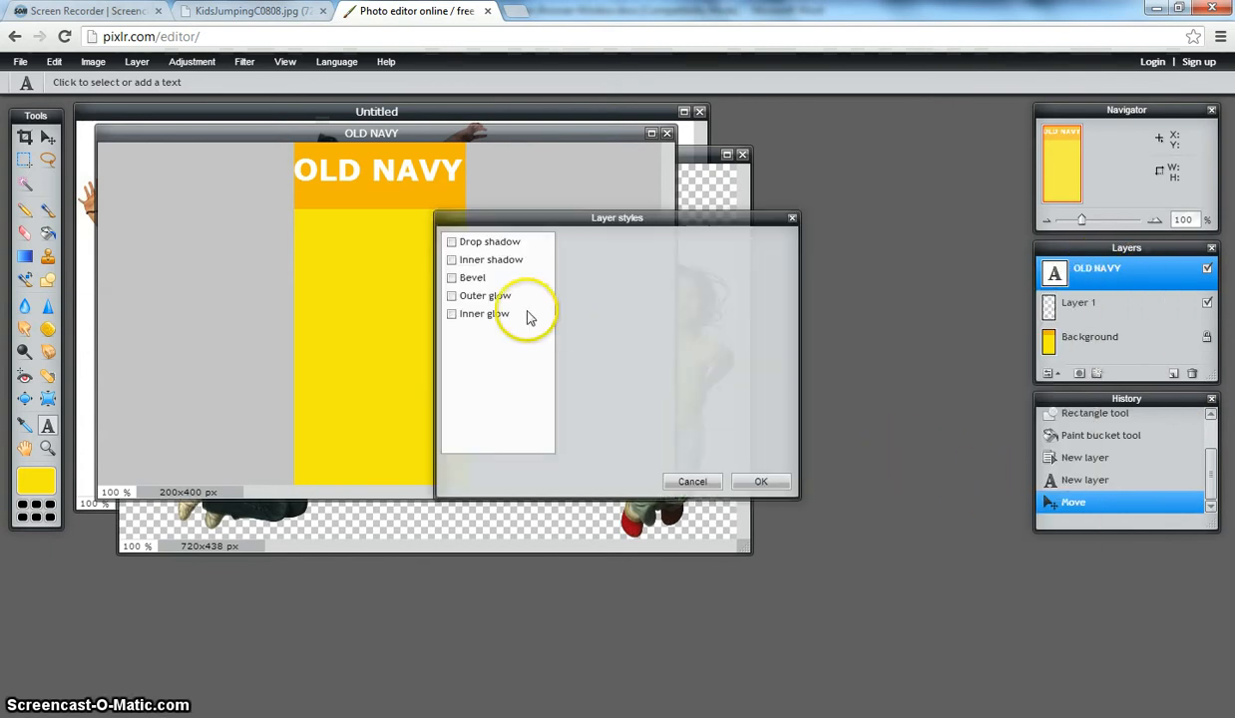
{"action": "left_click", "coordinate": [453, 297]}
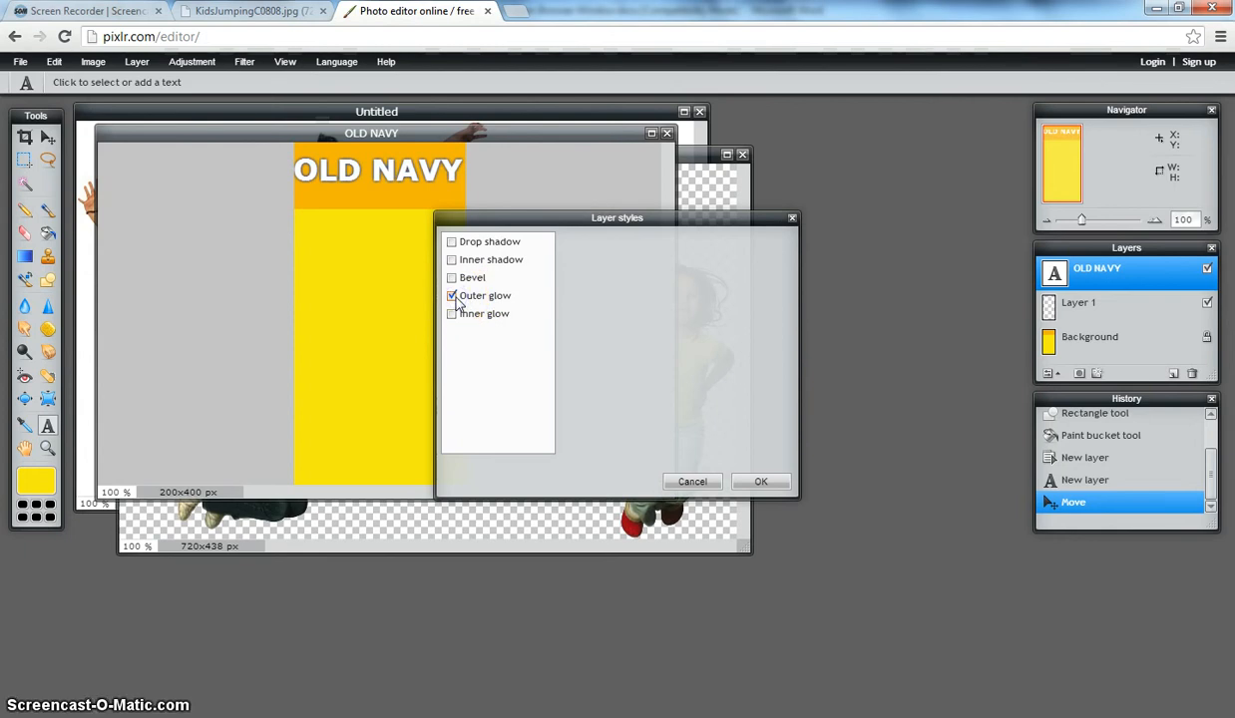
{"action": "left_click", "coordinate": [485, 298]}
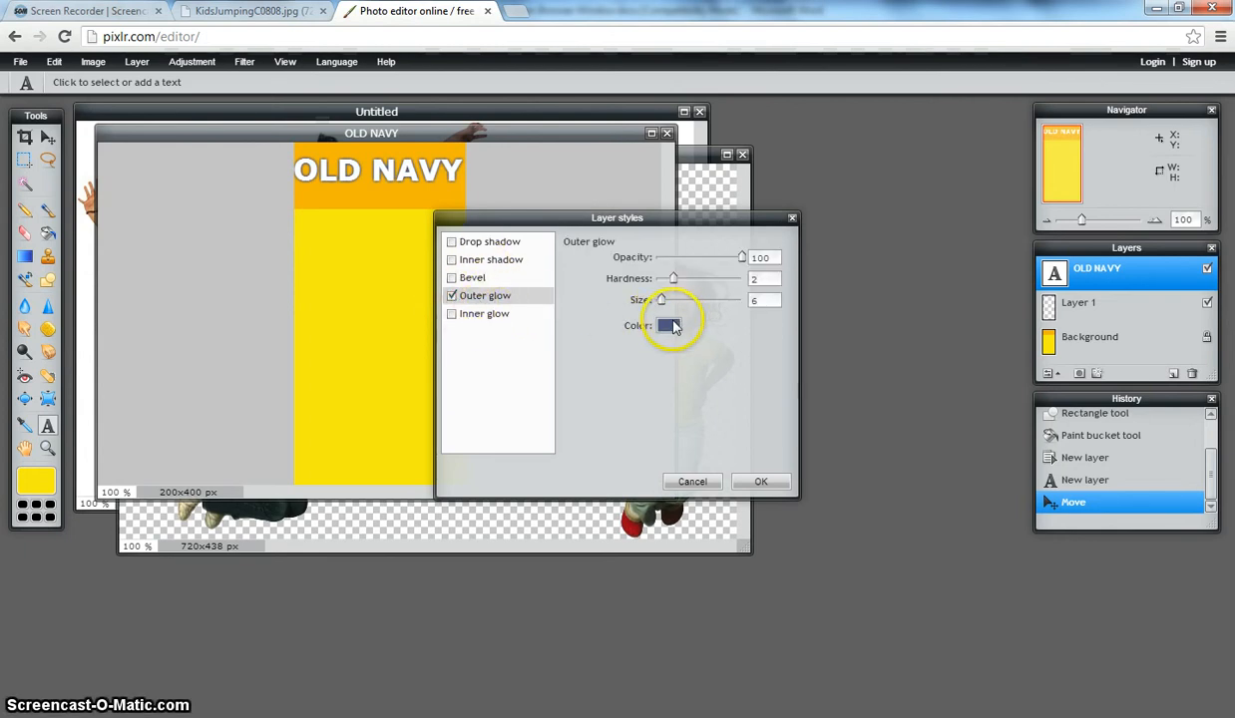
{"action": "left_click", "coordinate": [673, 327]}
{"action": "left_click_drag", "start_coordinate": [479, 340], "coordinate": [457, 325]}
{"action": "left_click", "coordinate": [793, 514]}
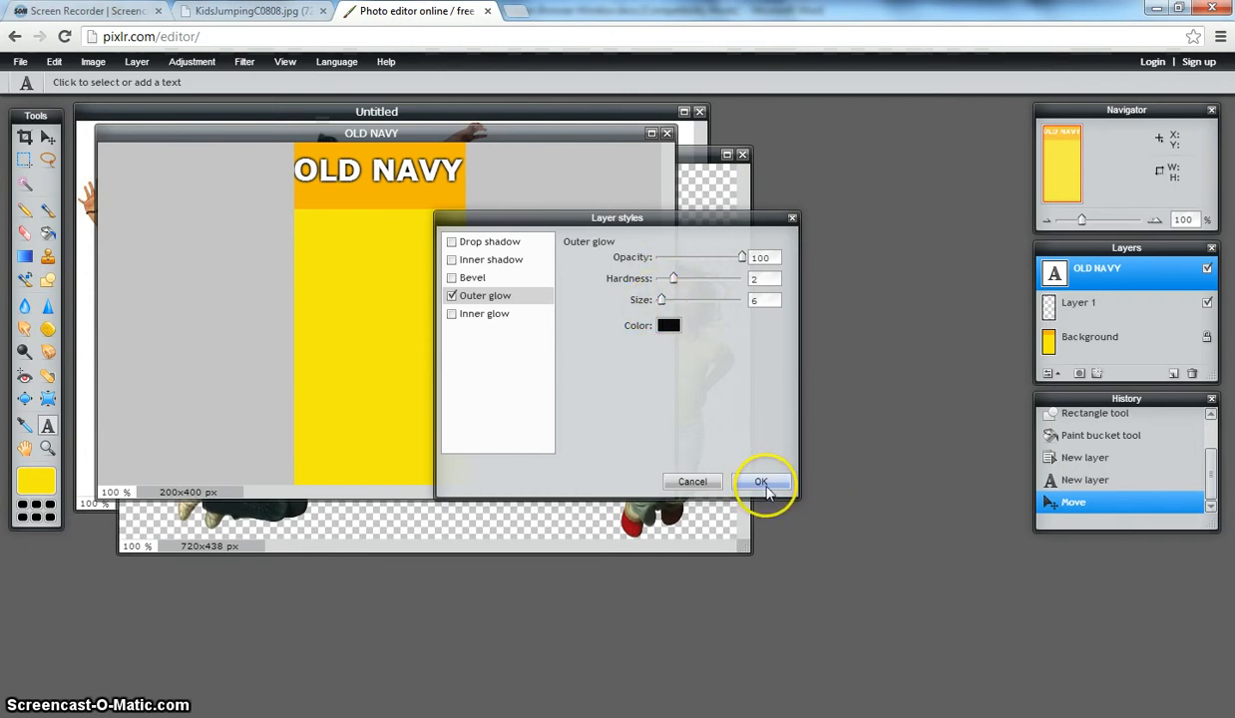
{"action": "left_click", "coordinate": [761, 483]}
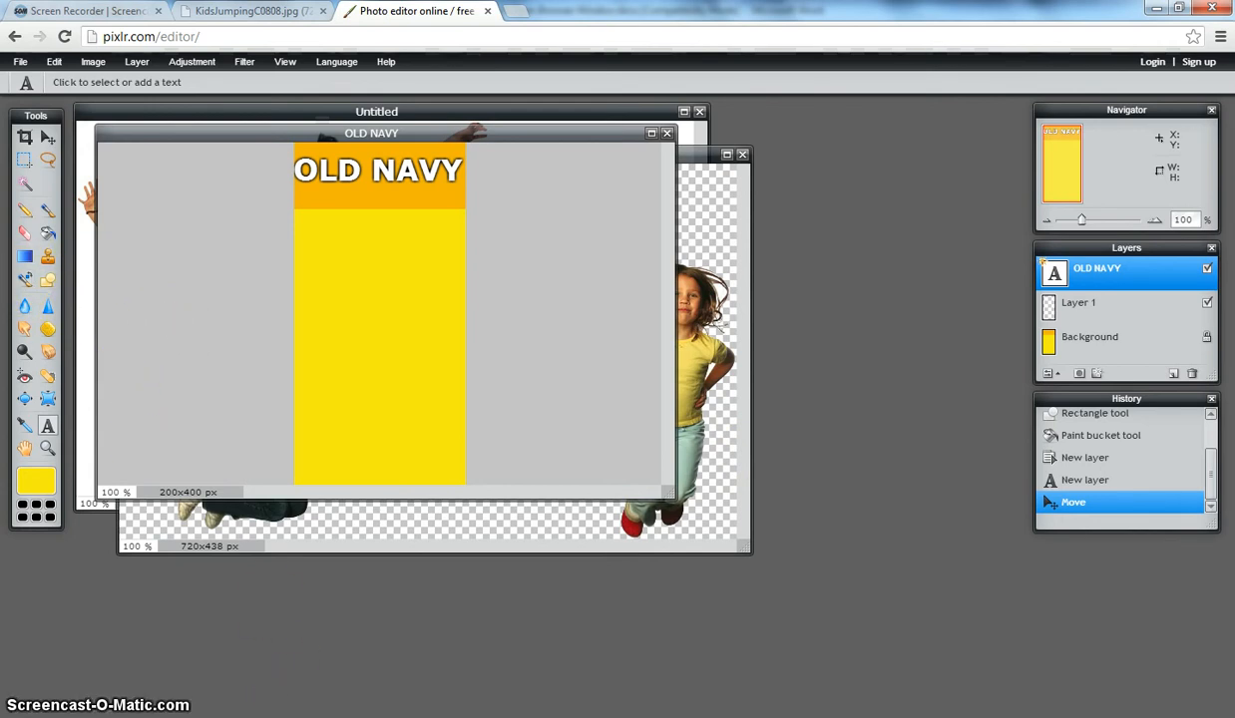
Check the example ad in the Word document, and add a new layer above the OLD NAVY text back in Pixlr.
{"action": "mouse_move", "coordinate": [744, 682]}
{"action": "left_click", "coordinate": [846, 661]}
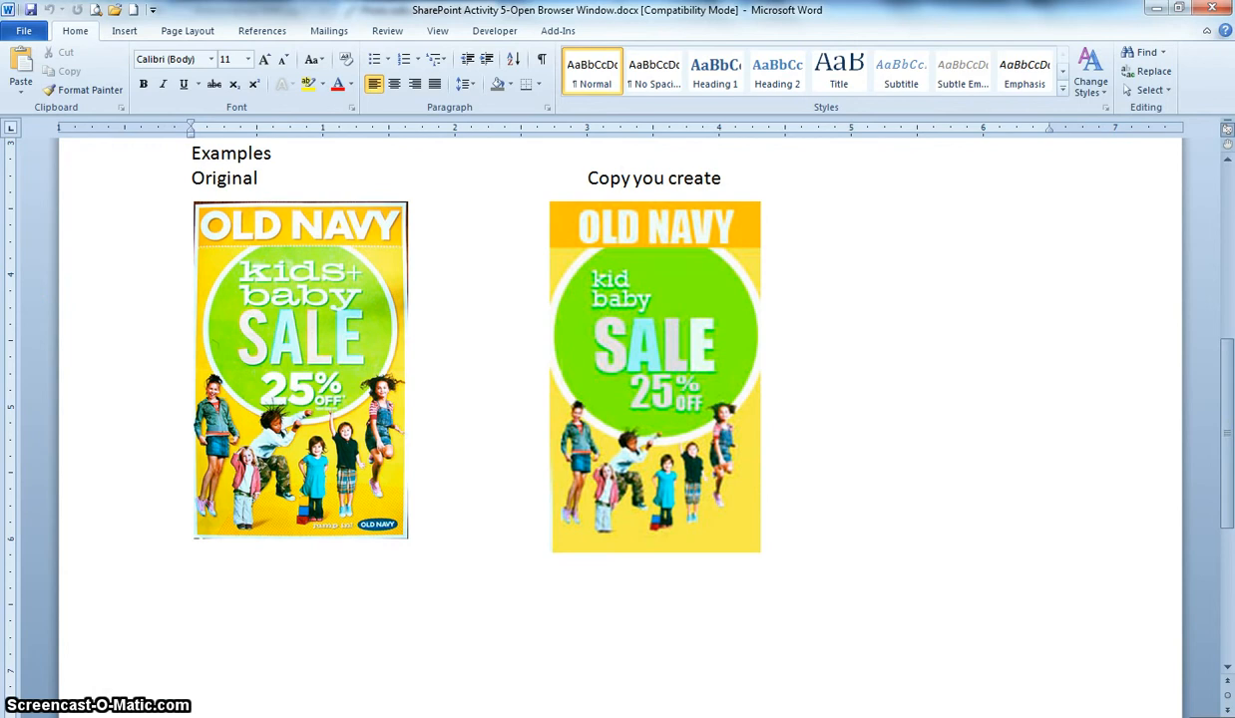
{"action": "key", "text": "alt+Tab"}
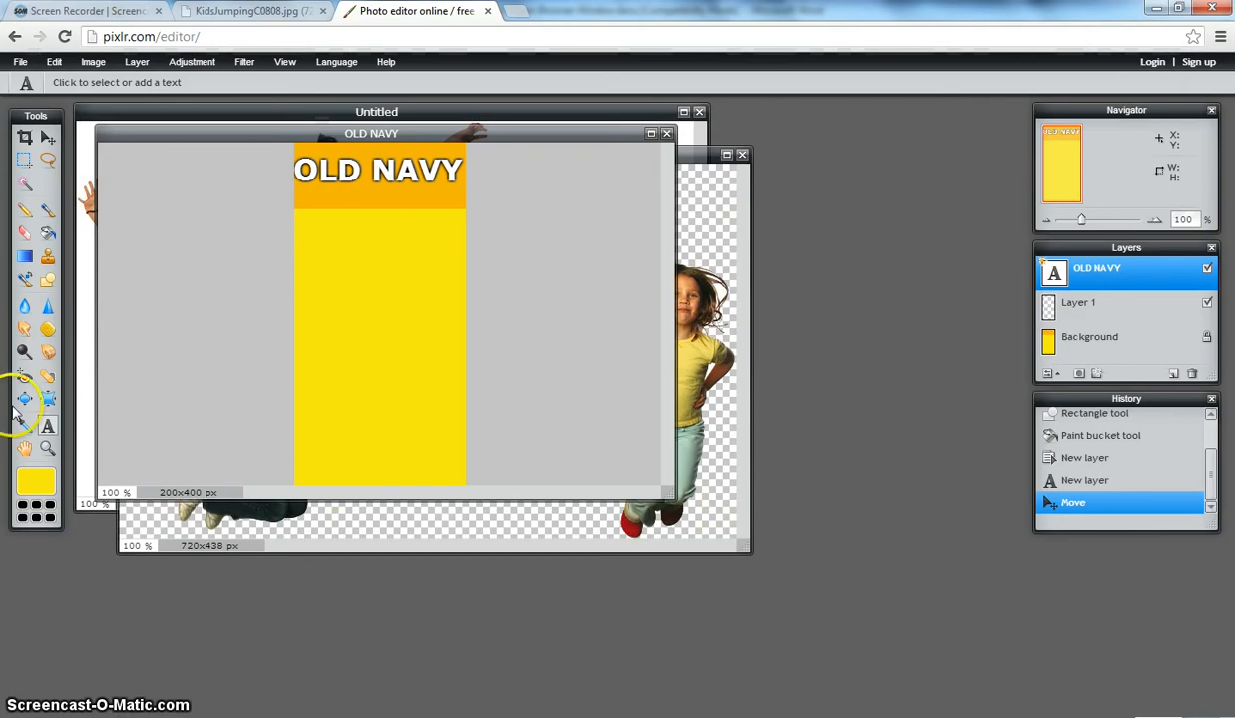
{"action": "left_click", "coordinate": [48, 284]}
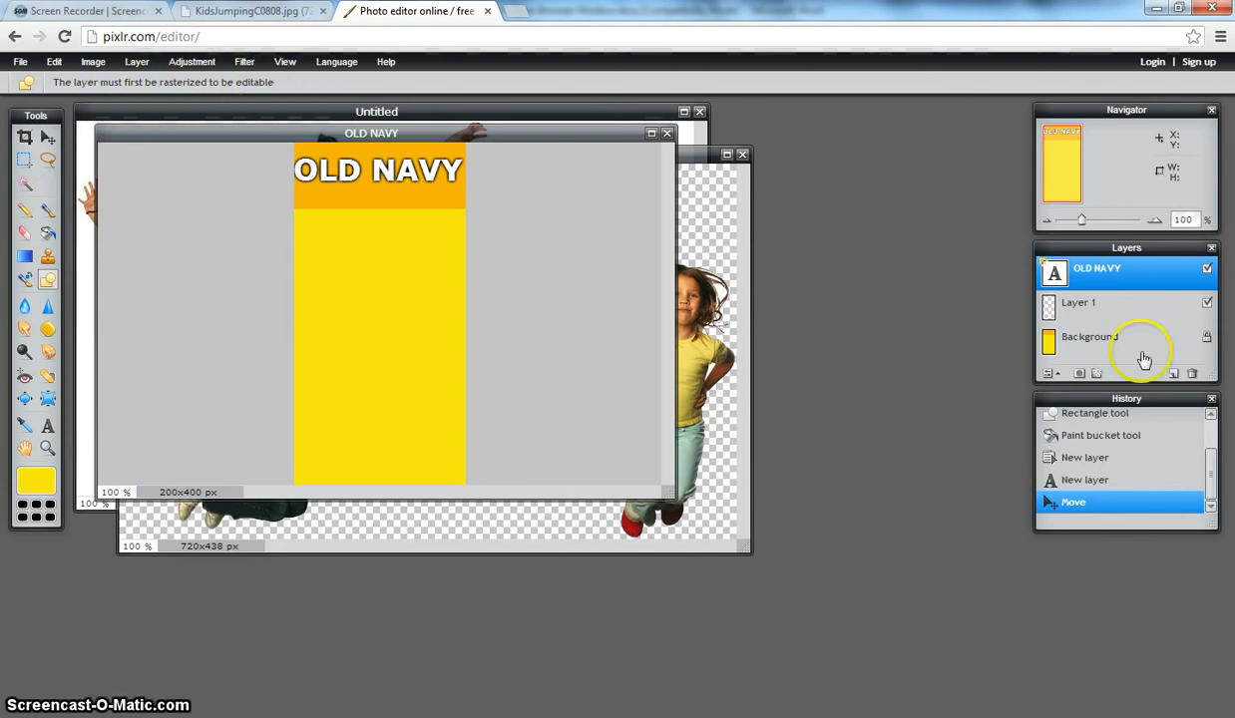
{"action": "left_click", "coordinate": [1173, 373]}
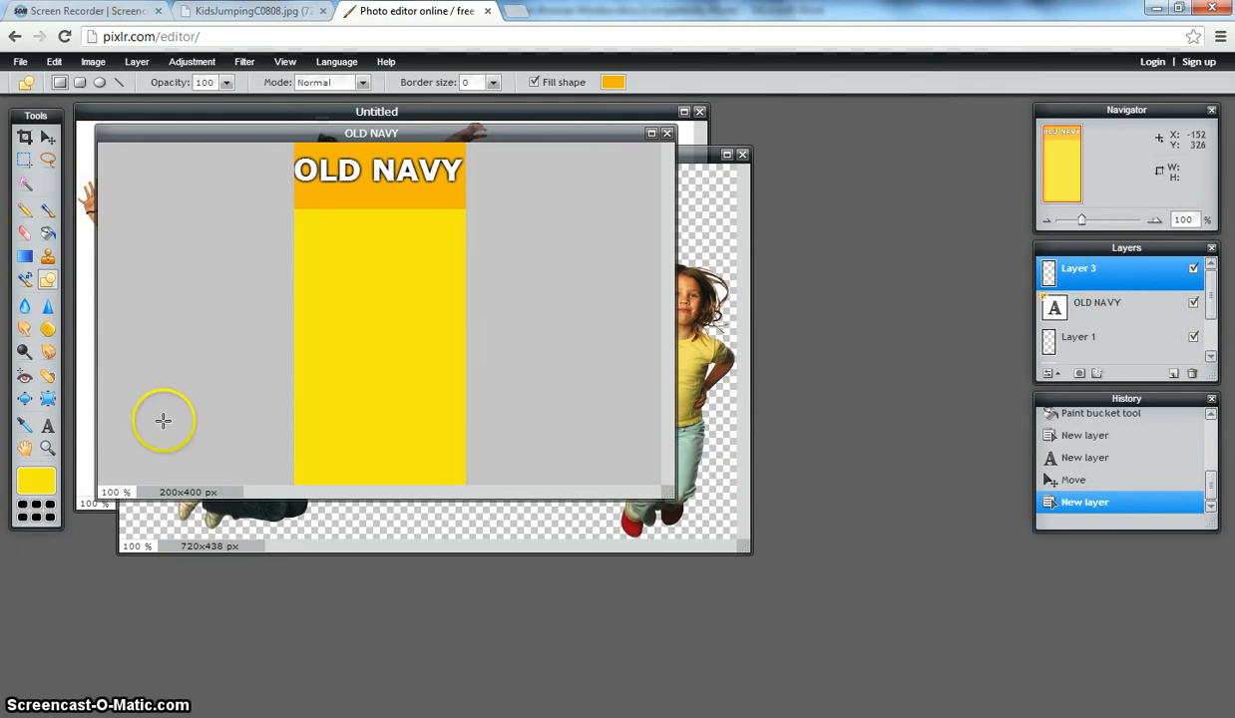
Set up the Drawing tool for an ellipse with border size 7 and set the main color to near-white f5f5f5.
{"action": "left_click", "coordinate": [98, 84]}
{"action": "left_click", "coordinate": [472, 81]}
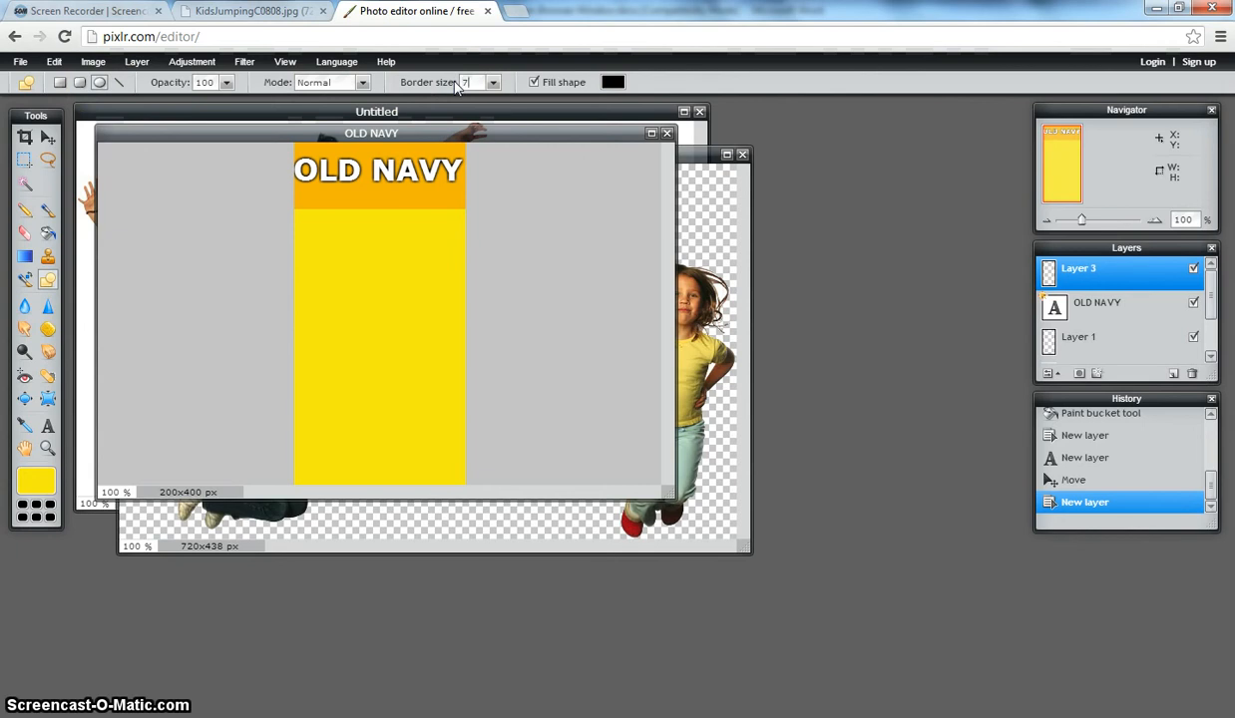
{"action": "left_click", "coordinate": [37, 487]}
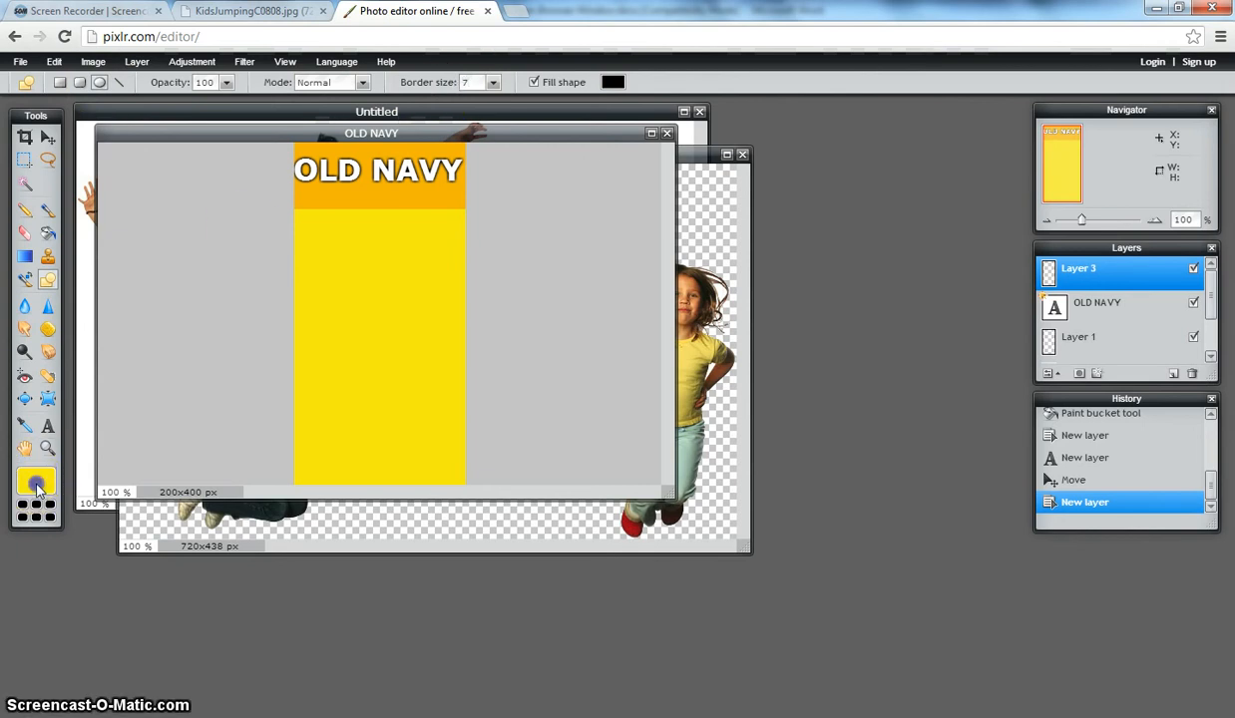
{"action": "left_click", "coordinate": [434, 477]}
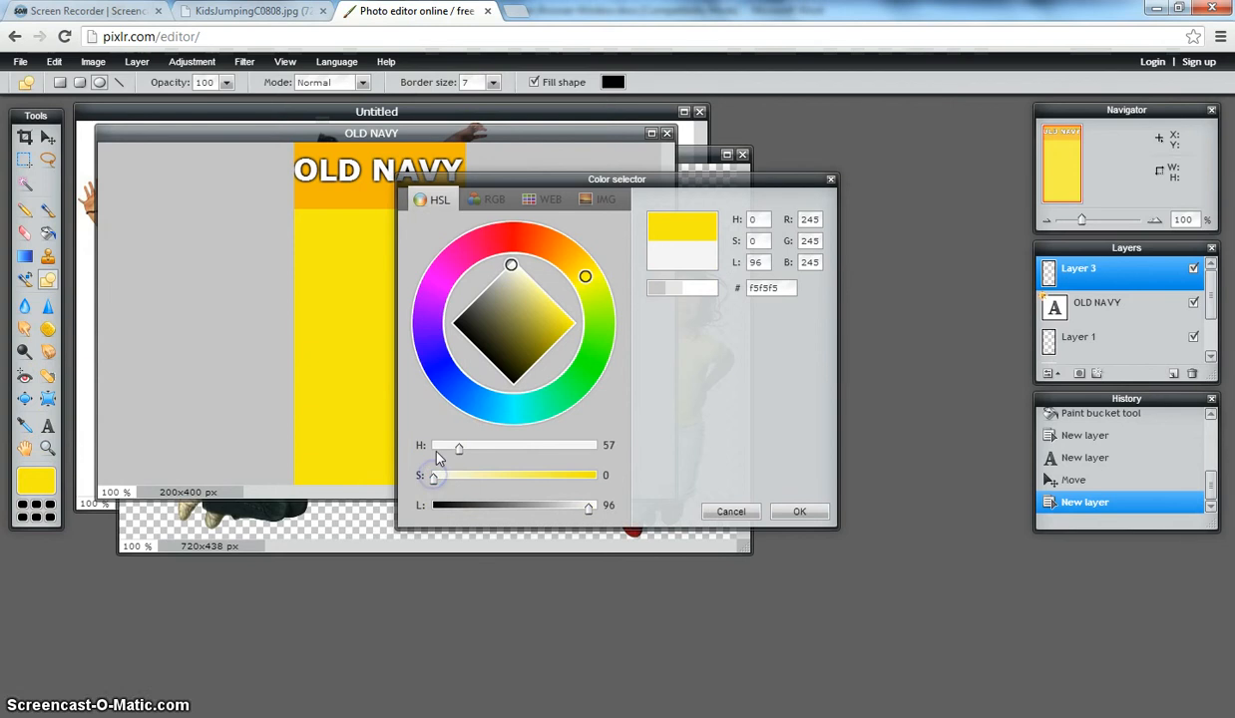
{"action": "left_click", "coordinate": [424, 439]}
{"action": "left_click", "coordinate": [800, 511]}
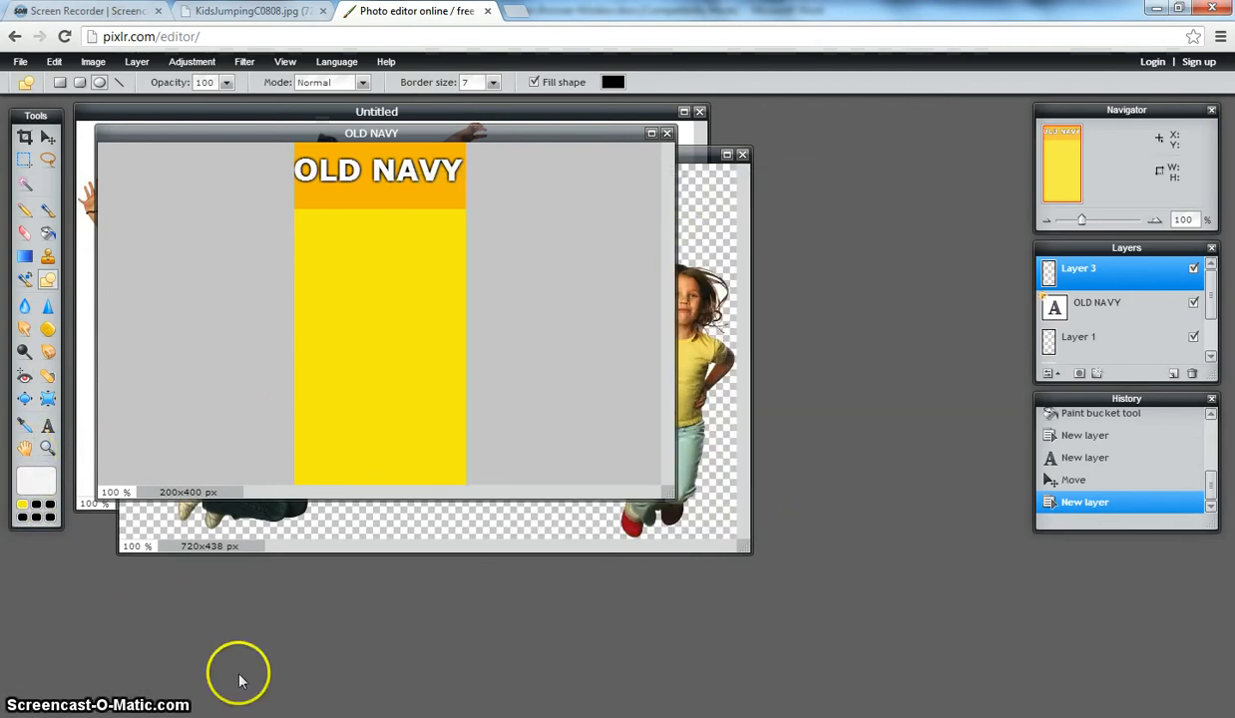
Set the ellipse's fill color to bright green.
{"action": "left_click", "coordinate": [265, 716]}
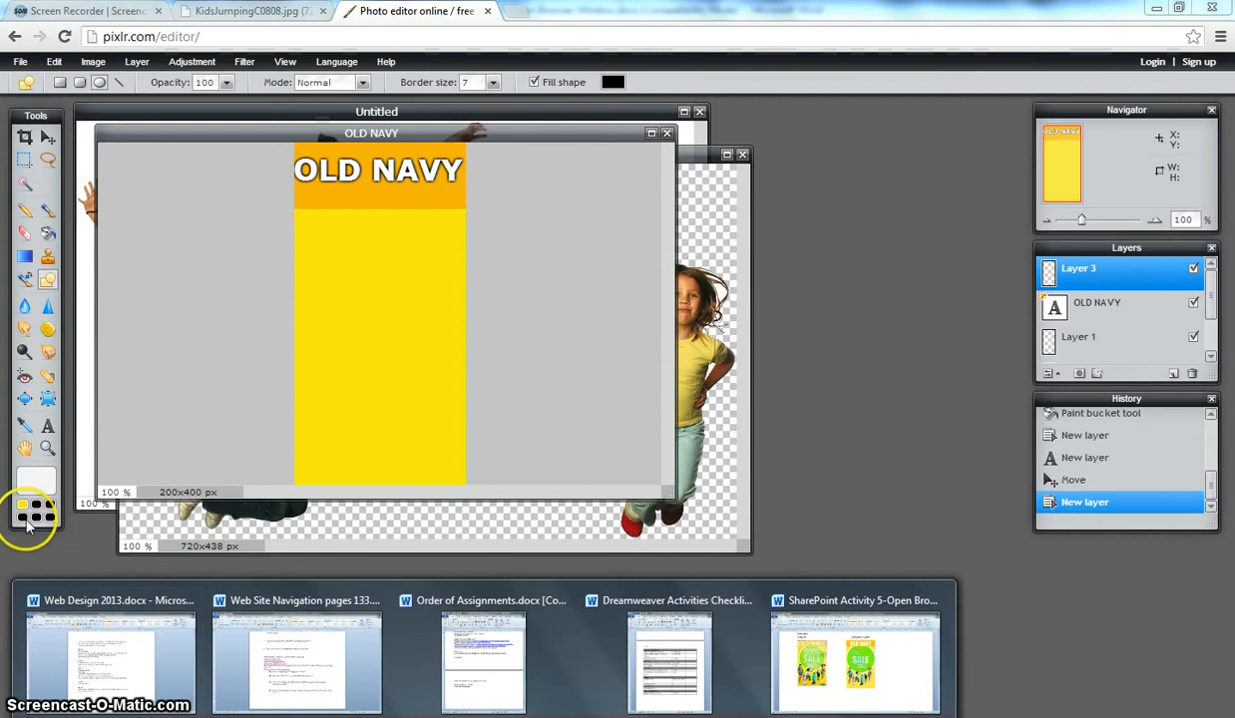
{"action": "left_click", "coordinate": [613, 82]}
{"action": "left_click", "coordinate": [613, 82]}
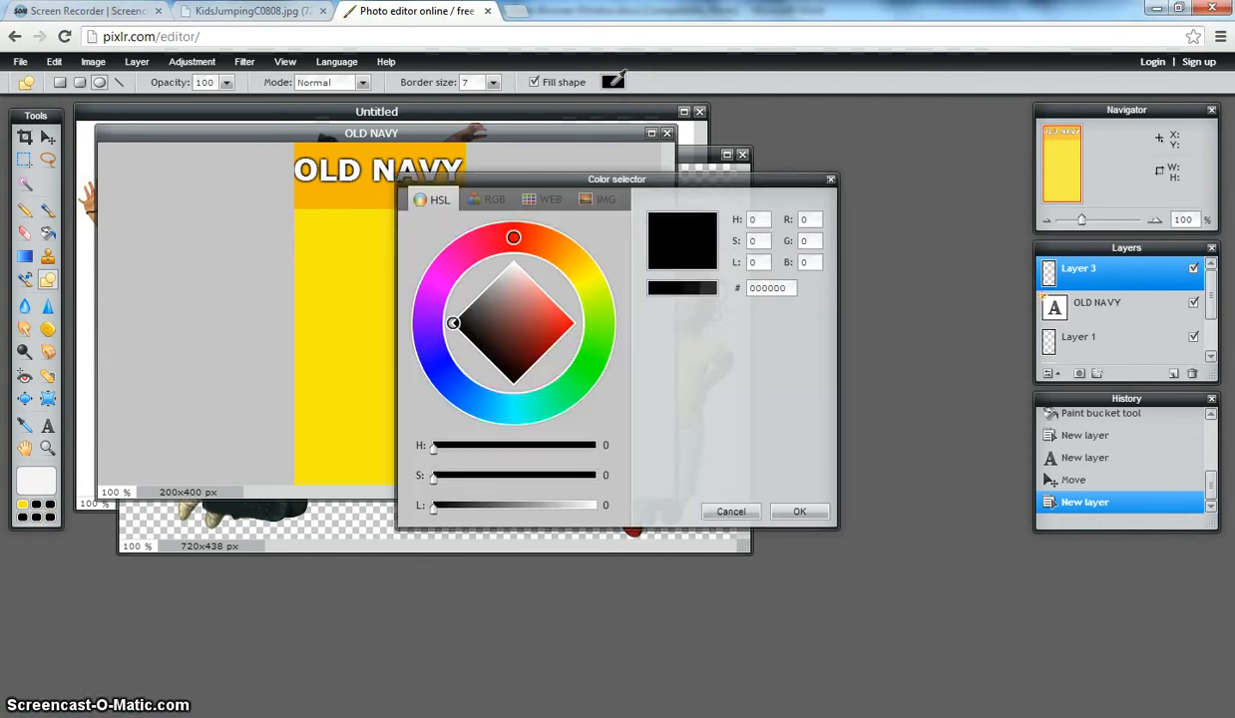
{"action": "left_click", "coordinate": [589, 367]}
{"action": "left_click", "coordinate": [562, 329]}
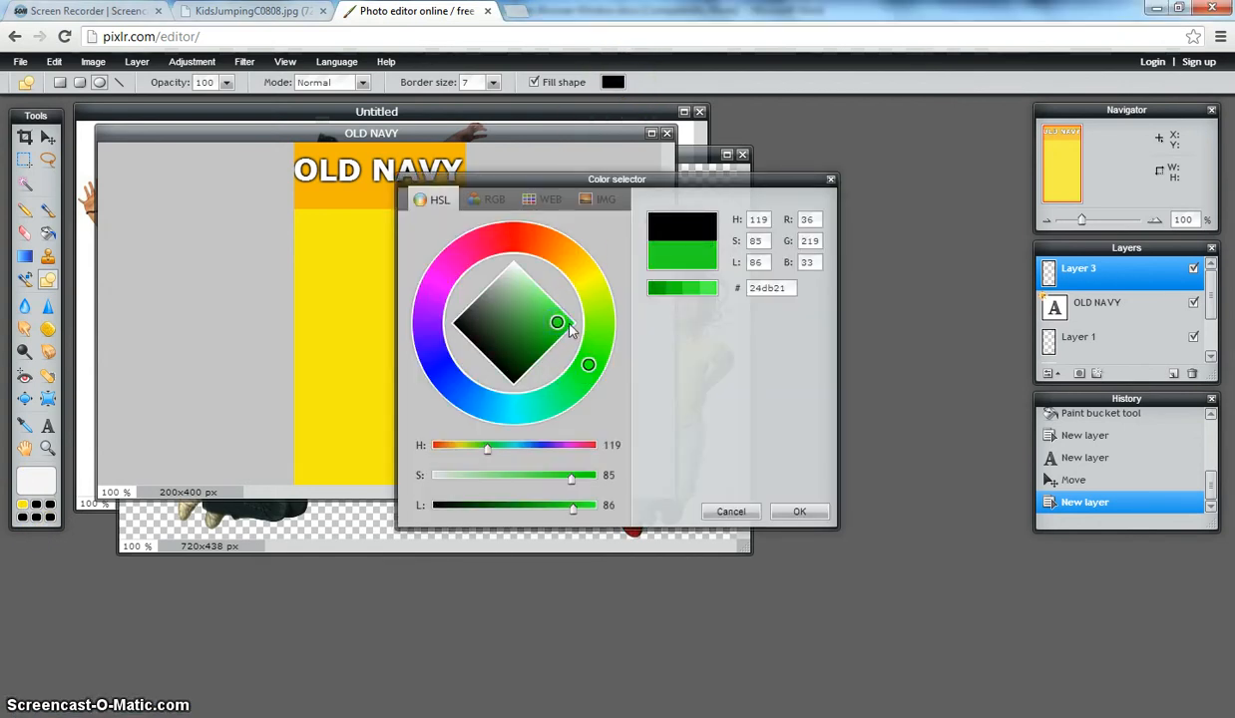
{"action": "left_click", "coordinate": [799, 511]}
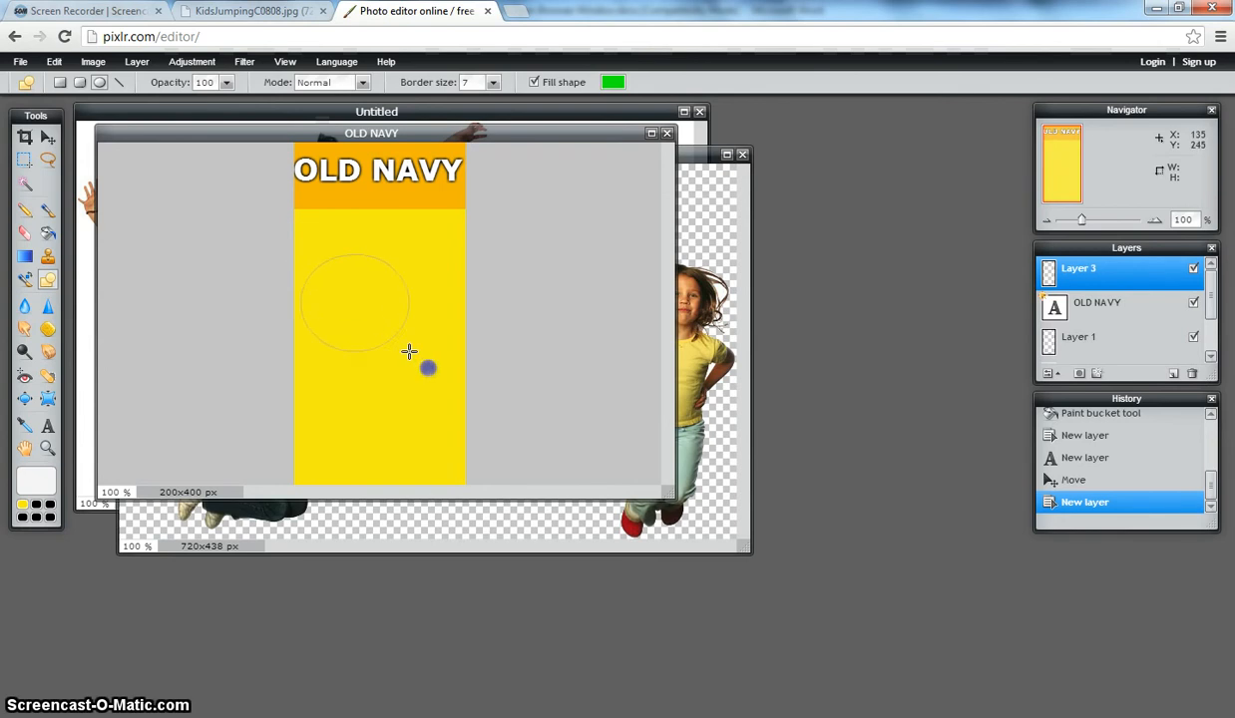
Draw a green circle with a white border nearly as wide as the image, and move it up to just below the orange band.
{"action": "left_click_drag", "start_coordinate": [453, 405], "coordinate": [460, 409]}
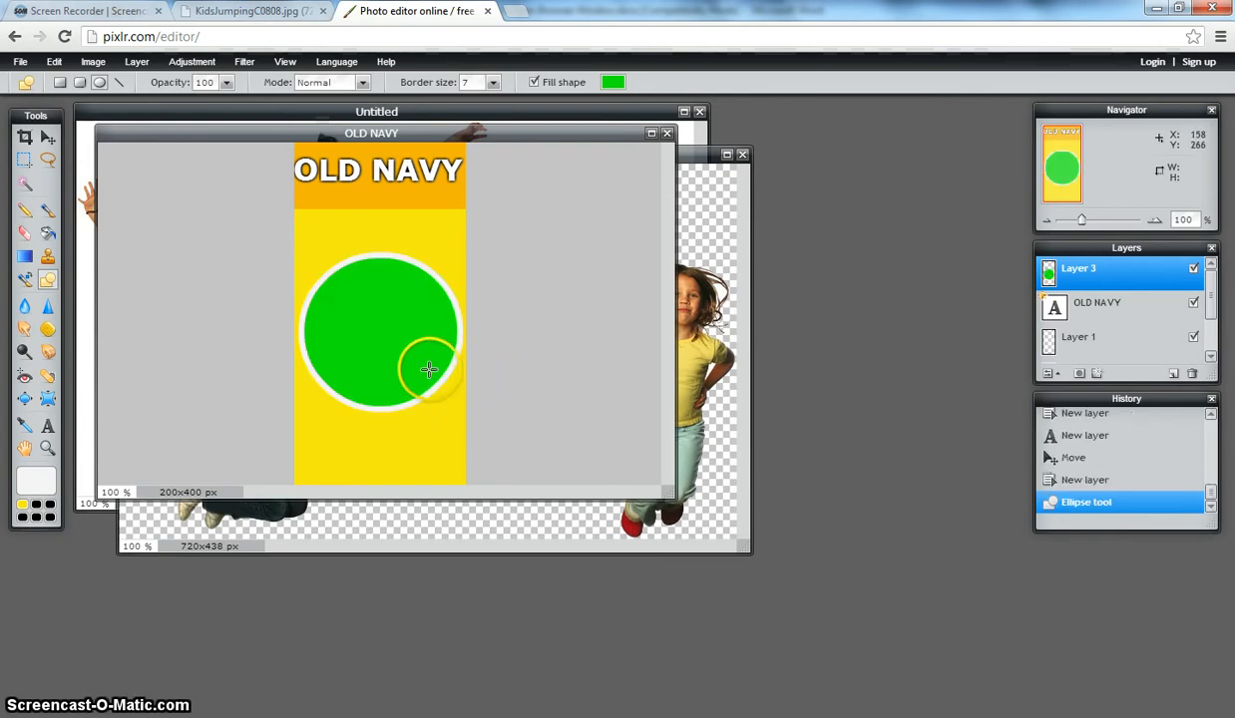
{"action": "left_click", "coordinate": [47, 137]}
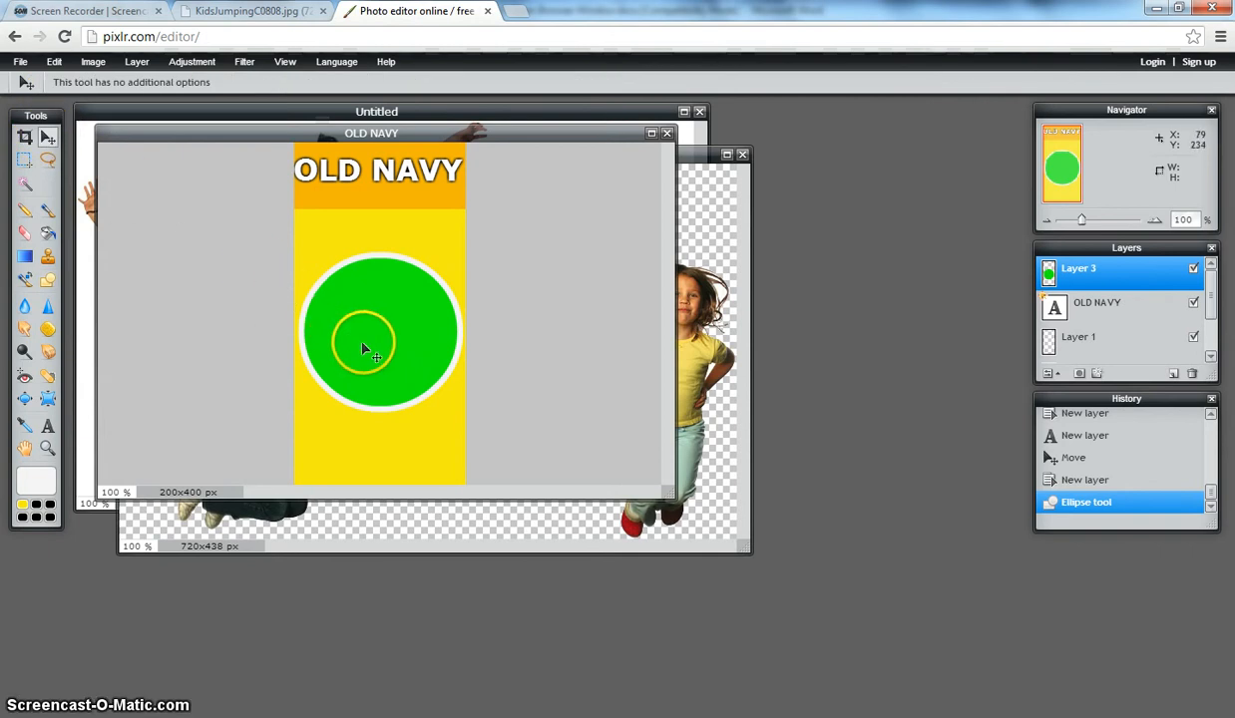
{"action": "left_click_drag", "start_coordinate": [365, 346], "coordinate": [363, 317]}
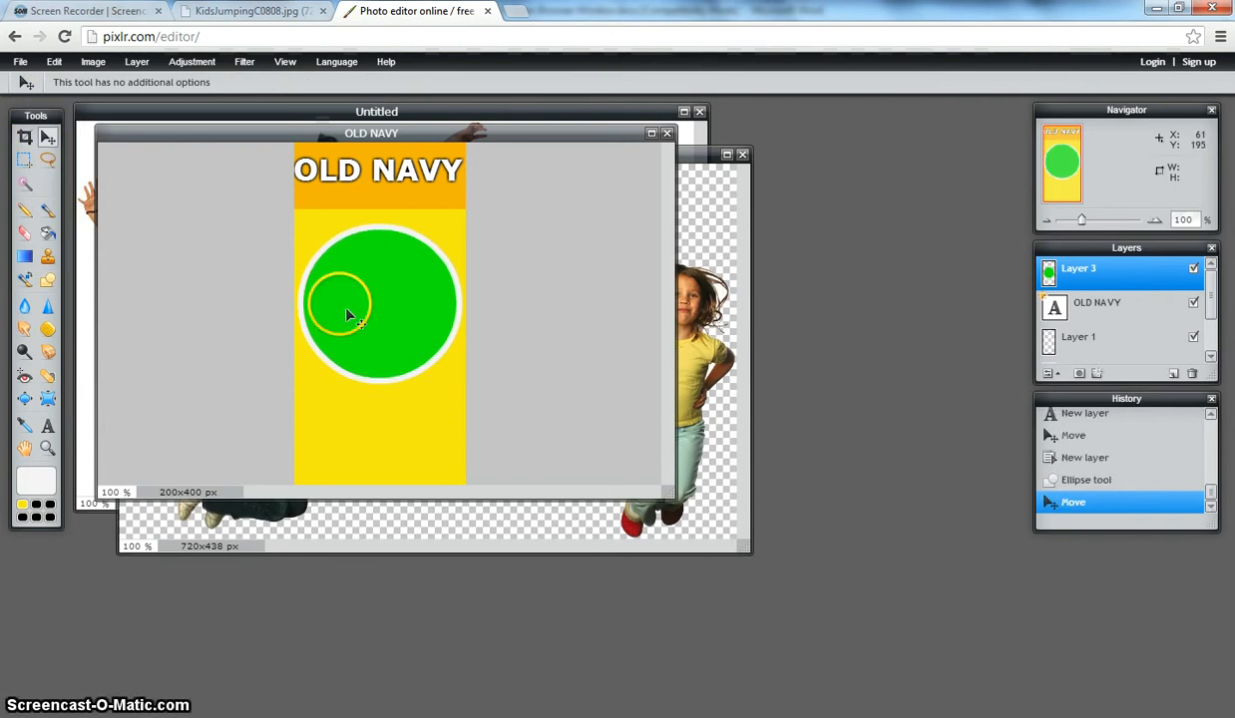
Select the entire cut-out kids image and copy it.
{"action": "left_click", "coordinate": [697, 156]}
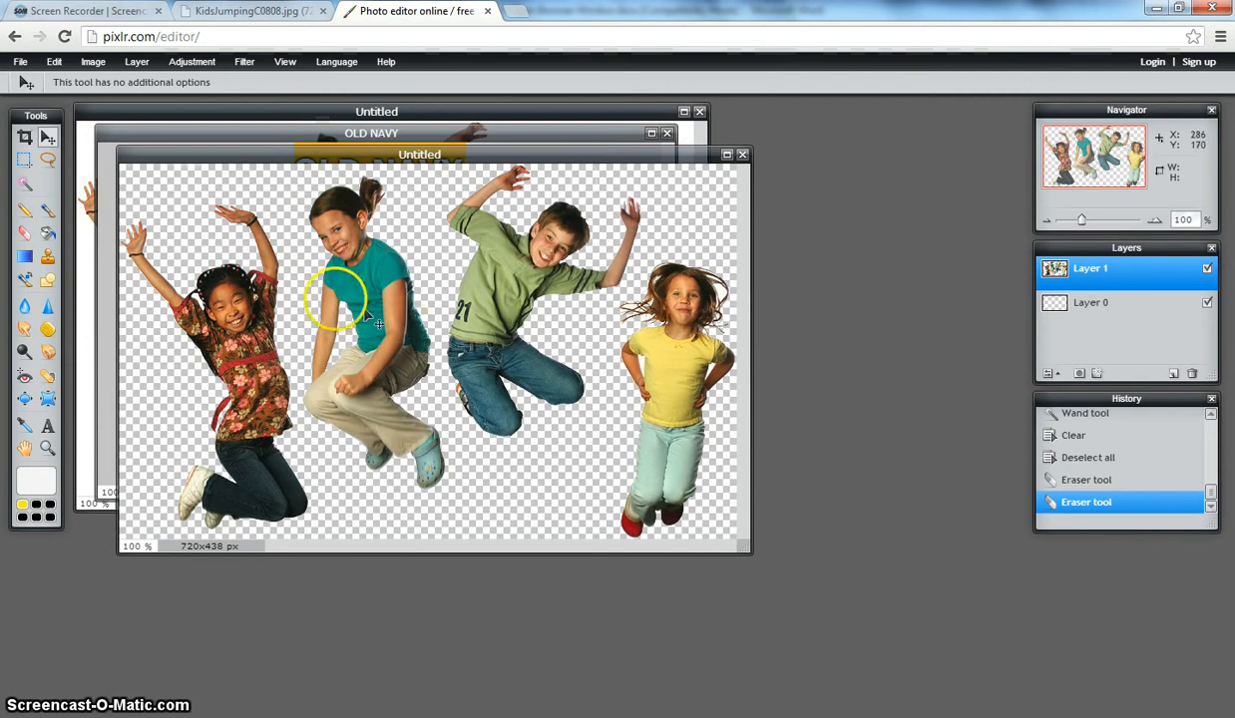
{"action": "left_click", "coordinate": [54, 62]}
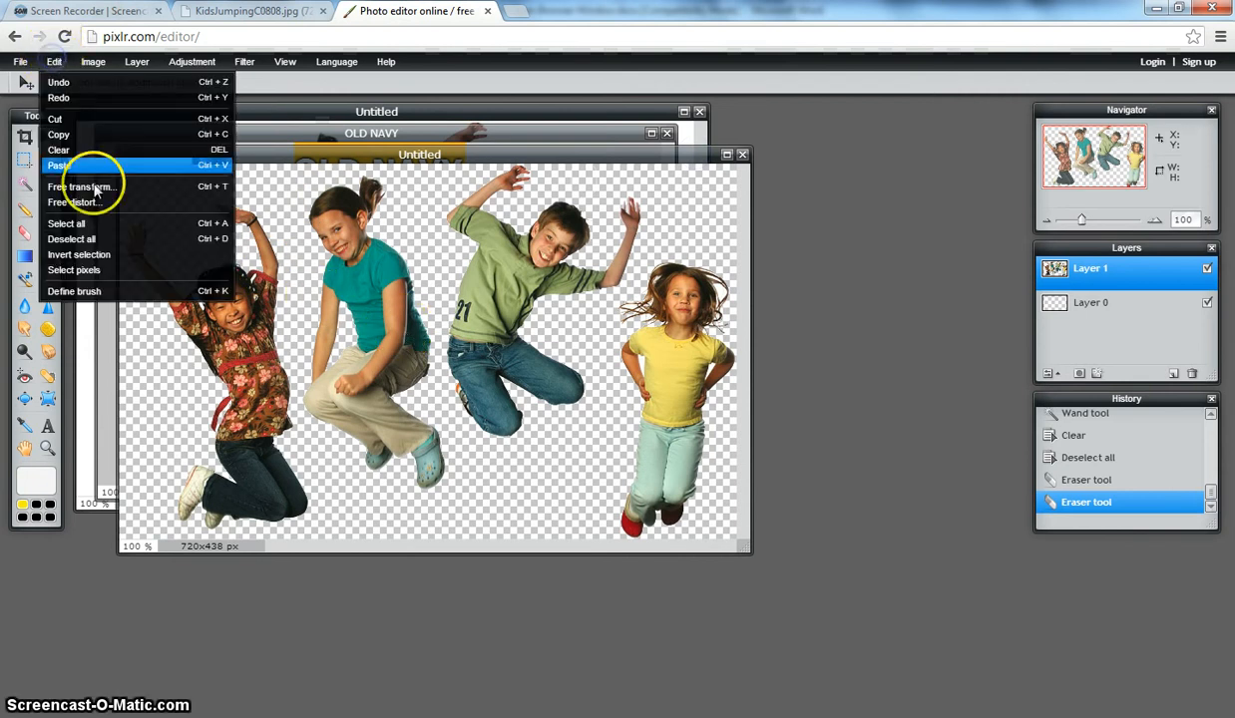
{"action": "left_click", "coordinate": [105, 221]}
{"action": "left_click", "coordinate": [54, 62]}
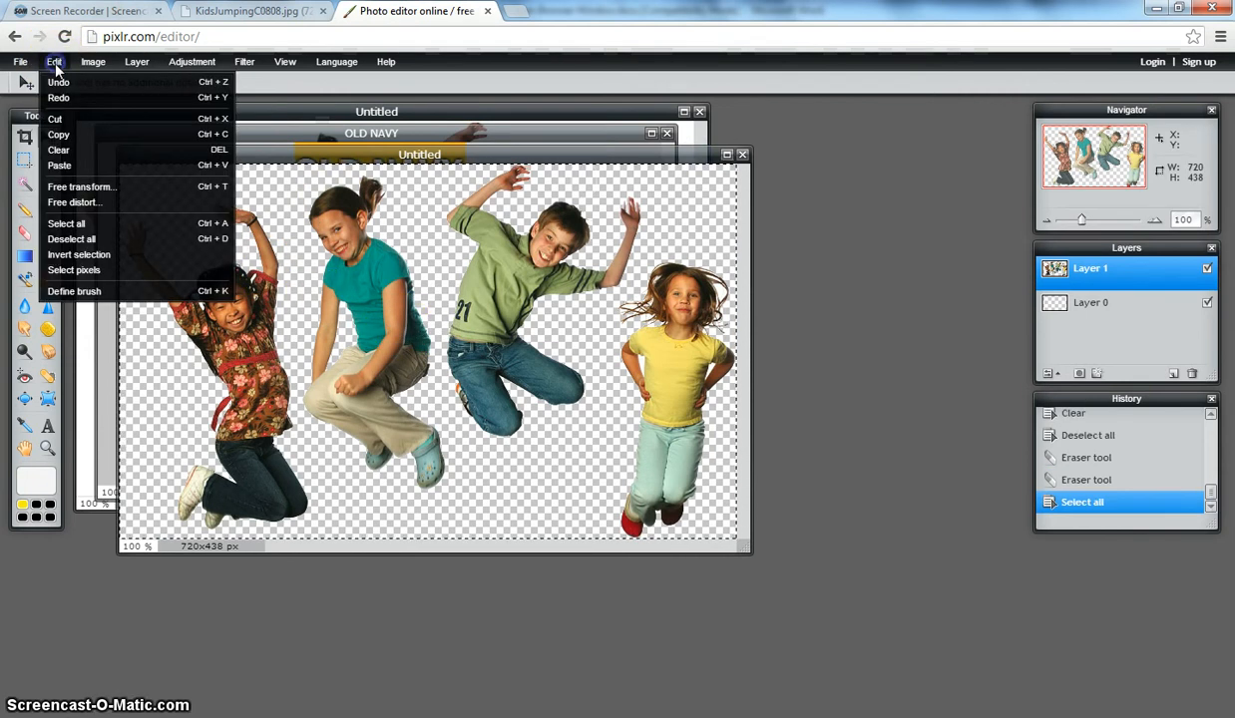
{"action": "left_click", "coordinate": [60, 134]}
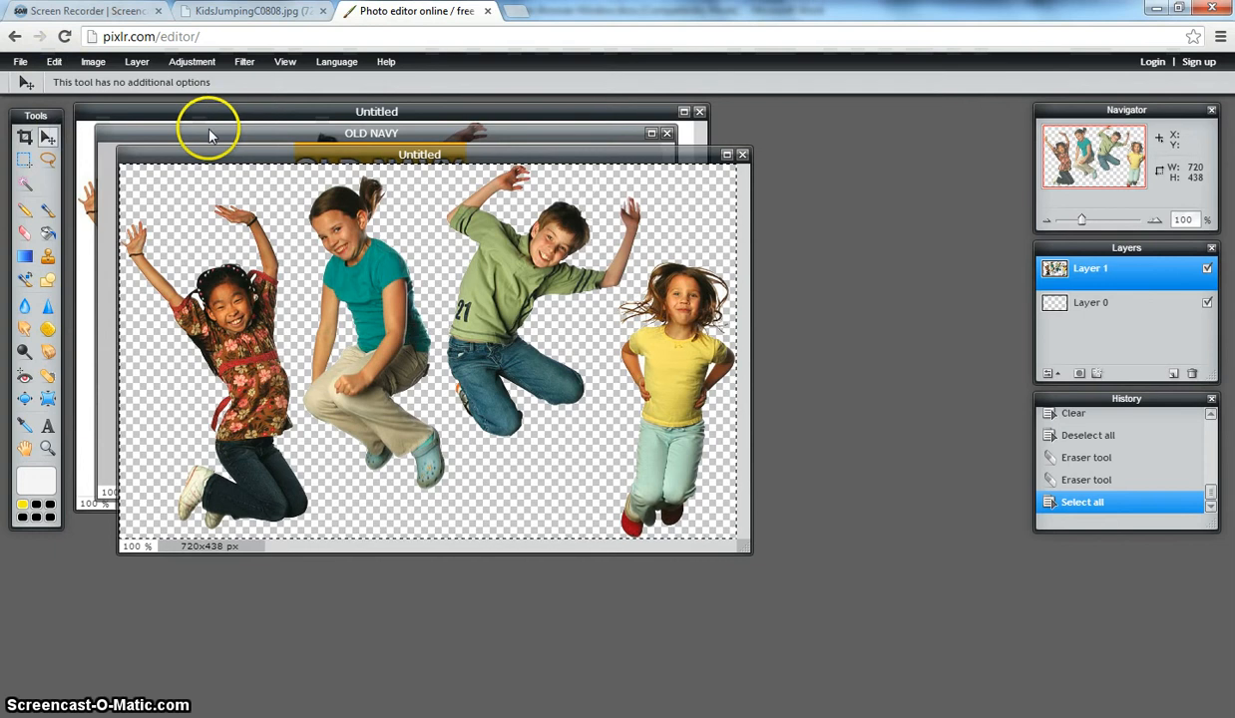
Paste the copied kids into the OLD NAVY image as a new layer and move them slightly right and down.
{"action": "left_click", "coordinate": [213, 131]}
{"action": "left_click", "coordinate": [54, 62]}
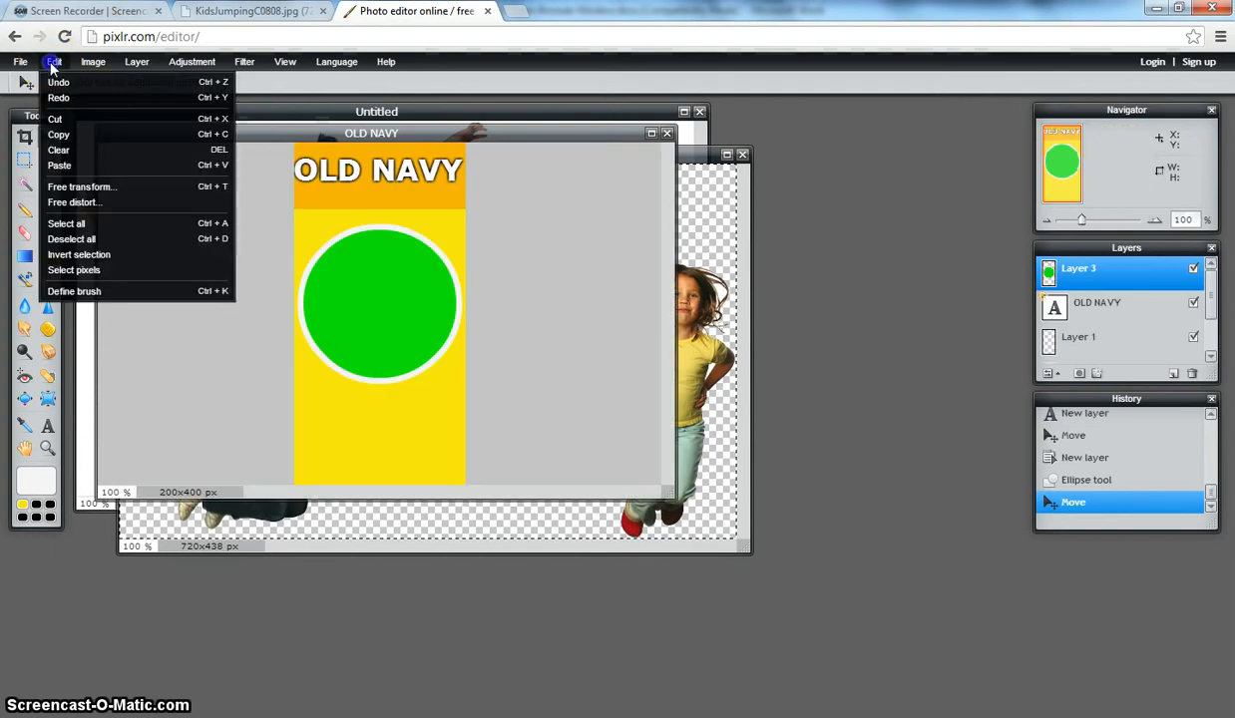
{"action": "left_click", "coordinate": [78, 167]}
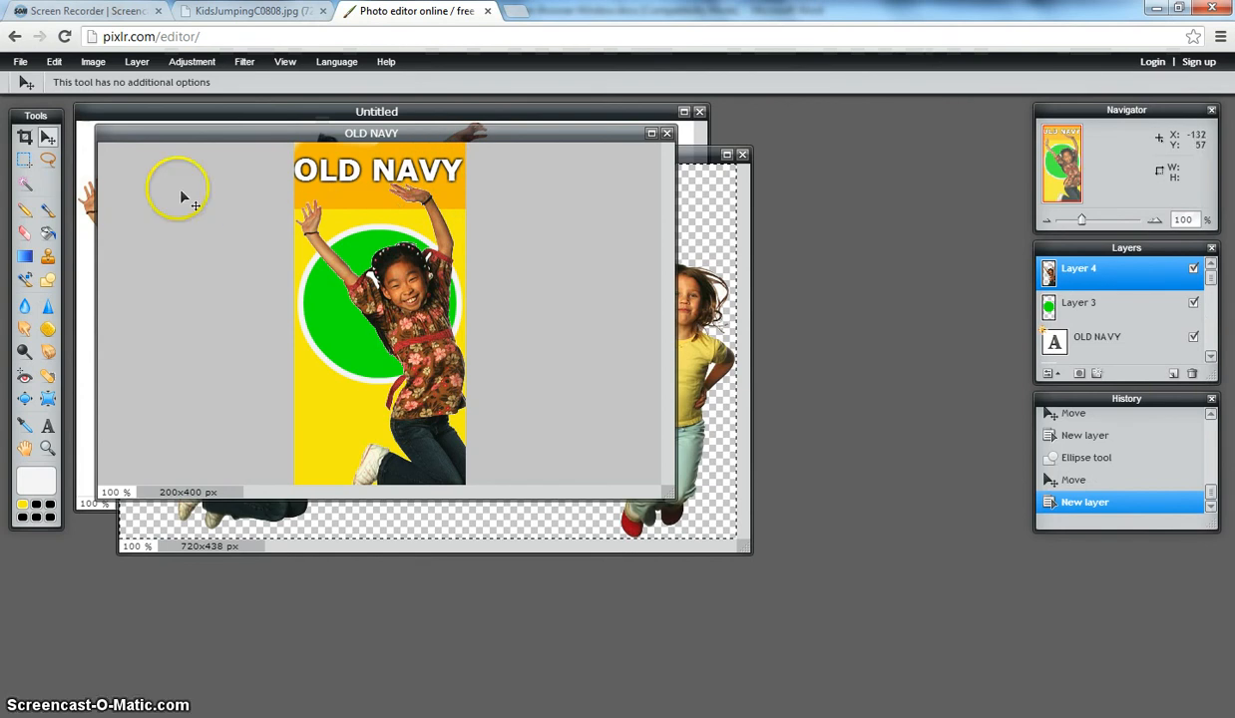
{"action": "left_click_drag", "start_coordinate": [378, 377], "coordinate": [481, 399]}
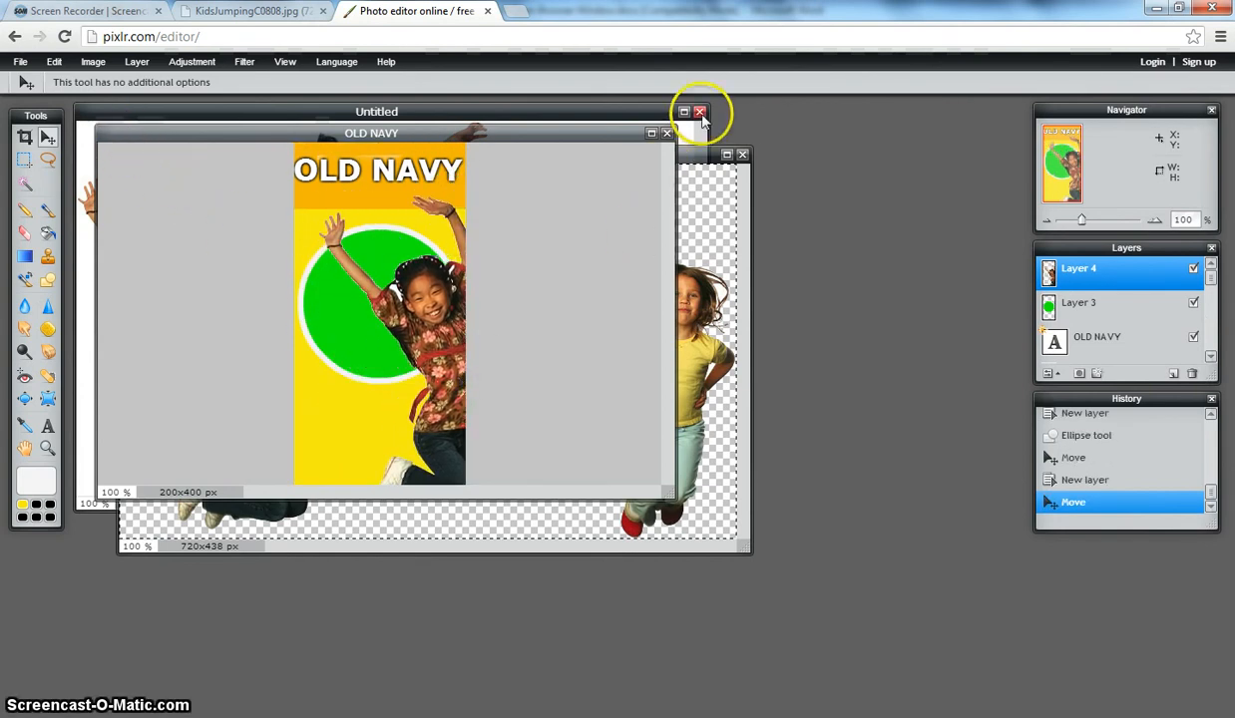
Free transform the kids layer to nearly the ad's width, place it across the circle's lower edge and the yellow area below, and apply it.
{"action": "left_click", "coordinate": [55, 62]}
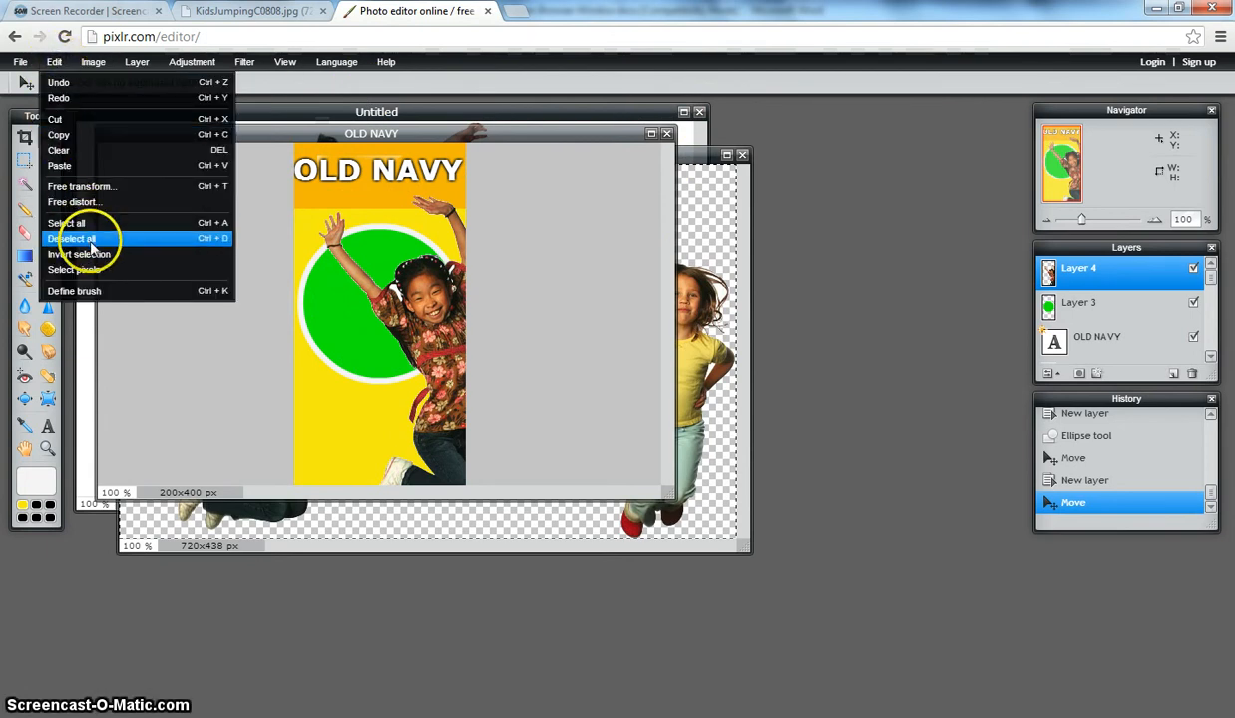
{"action": "left_click", "coordinate": [105, 186]}
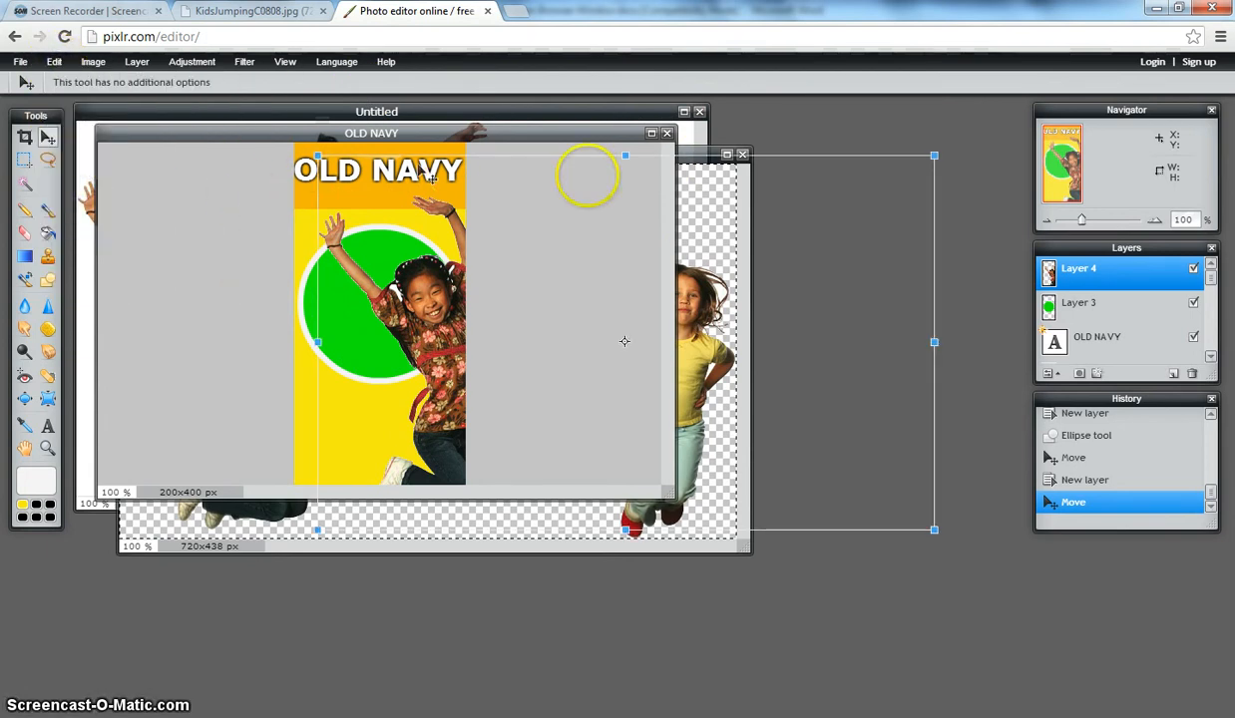
{"action": "left_click", "coordinate": [318, 156]}
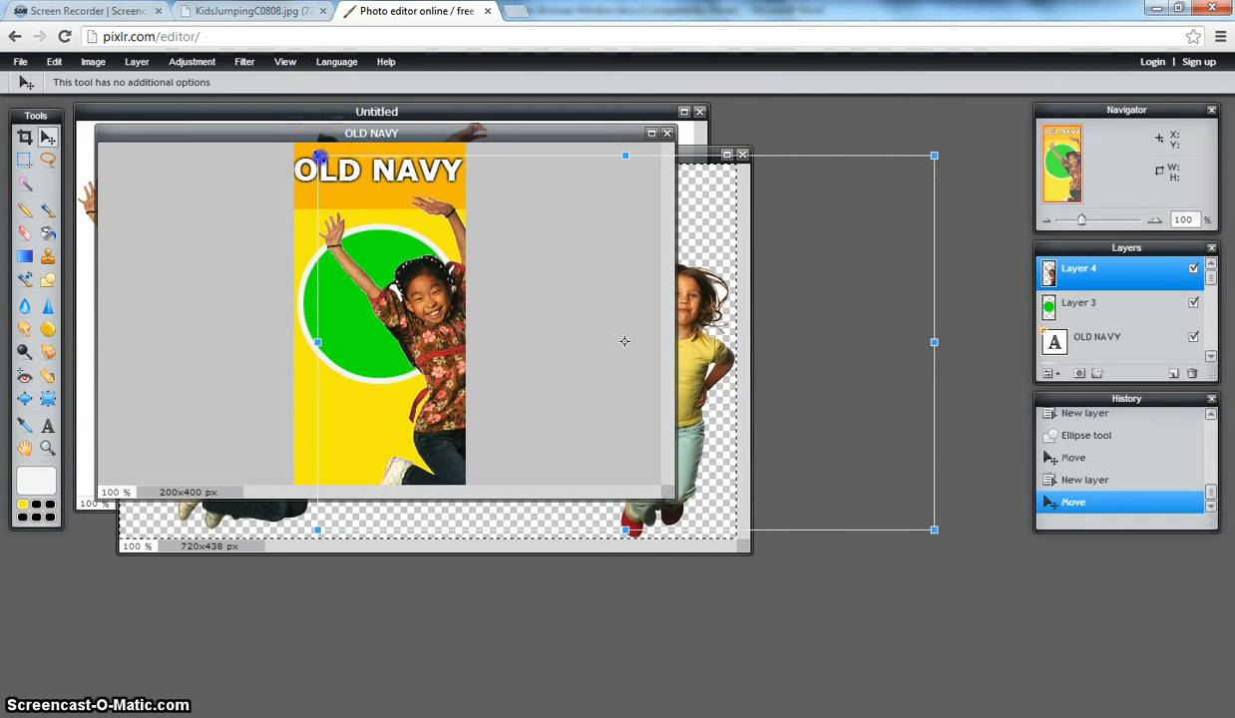
{"action": "left_click_drag", "start_coordinate": [317, 157], "coordinate": [481, 283]}
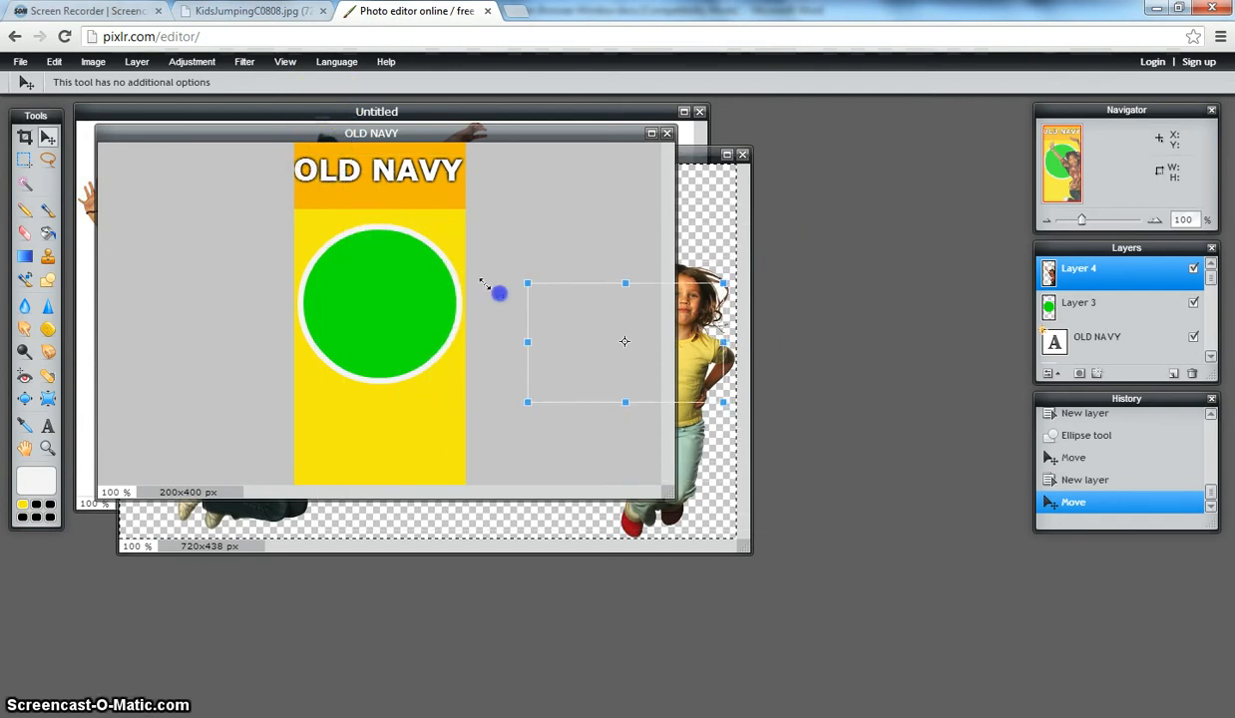
{"action": "left_click_drag", "start_coordinate": [619, 357], "coordinate": [377, 442]}
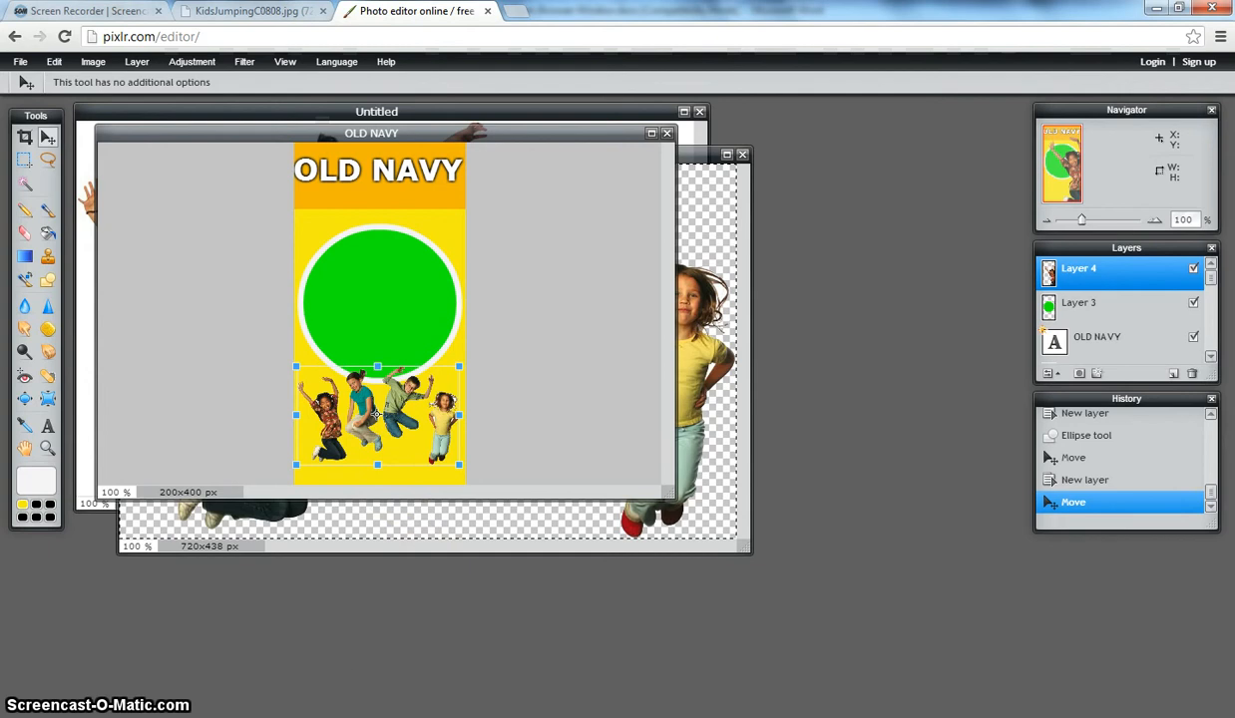
{"action": "left_click", "coordinate": [871, 676]}
{"action": "left_click", "coordinate": [20, 62]}
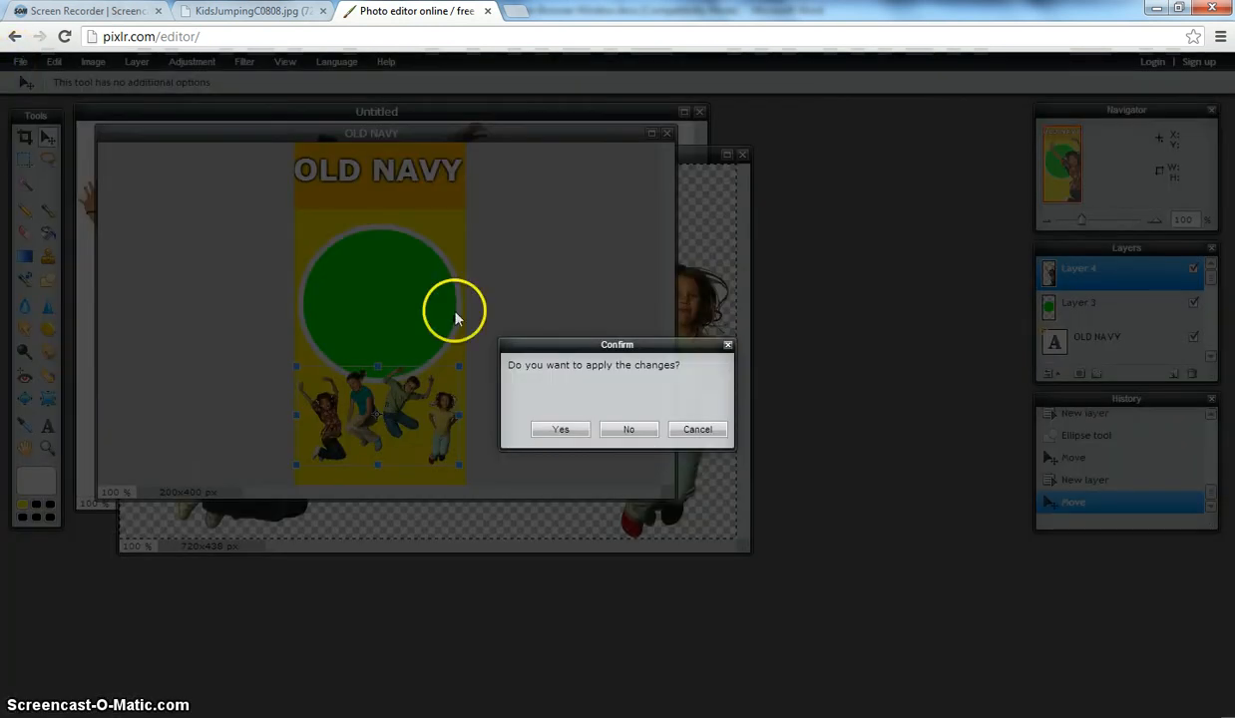
{"action": "left_click", "coordinate": [573, 432]}
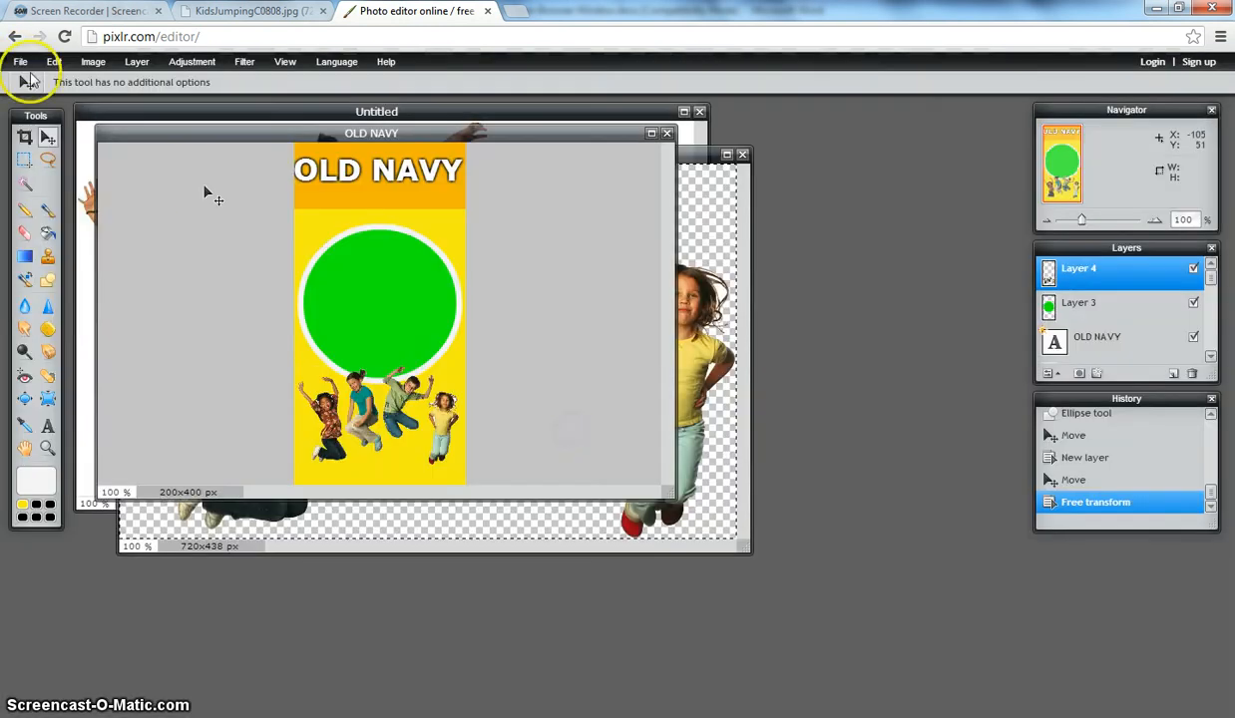
Set the OLD NAVY ad's save format to PXD (Layered Pixlr image), view the other formats, and cancel the save.
{"action": "left_click", "coordinate": [20, 63]}
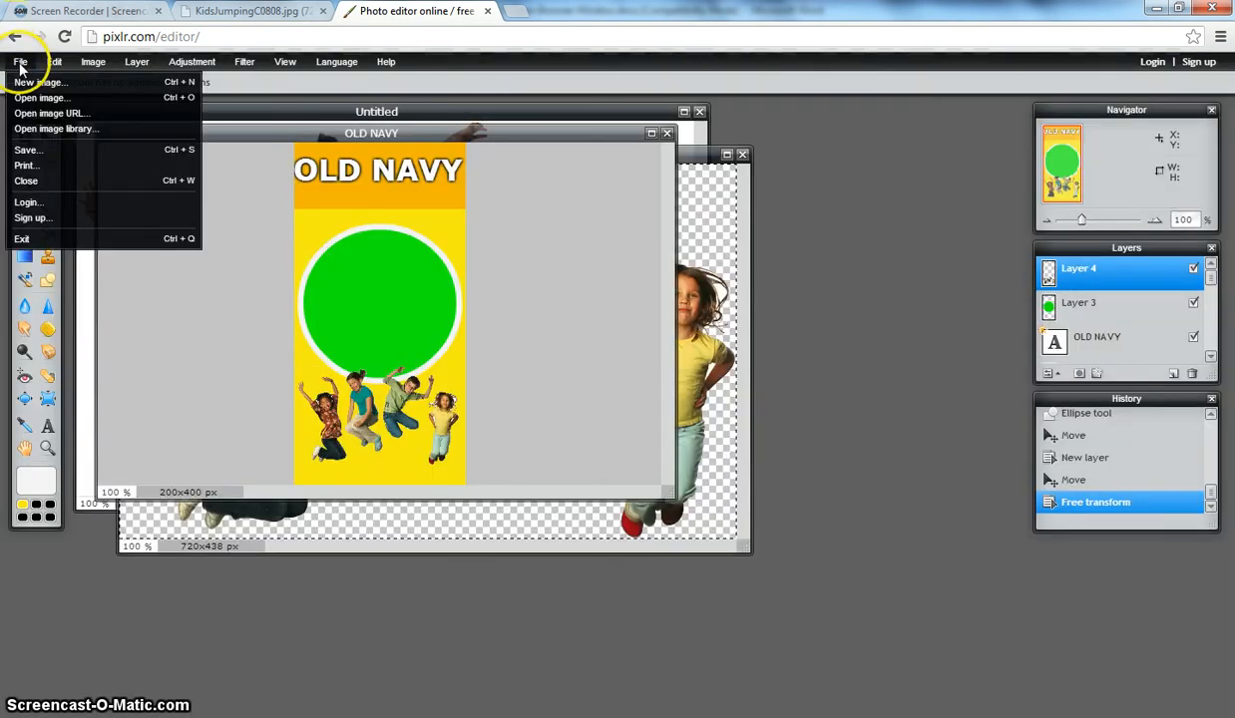
{"action": "left_click", "coordinate": [40, 151]}
{"action": "left_click", "coordinate": [785, 342]}
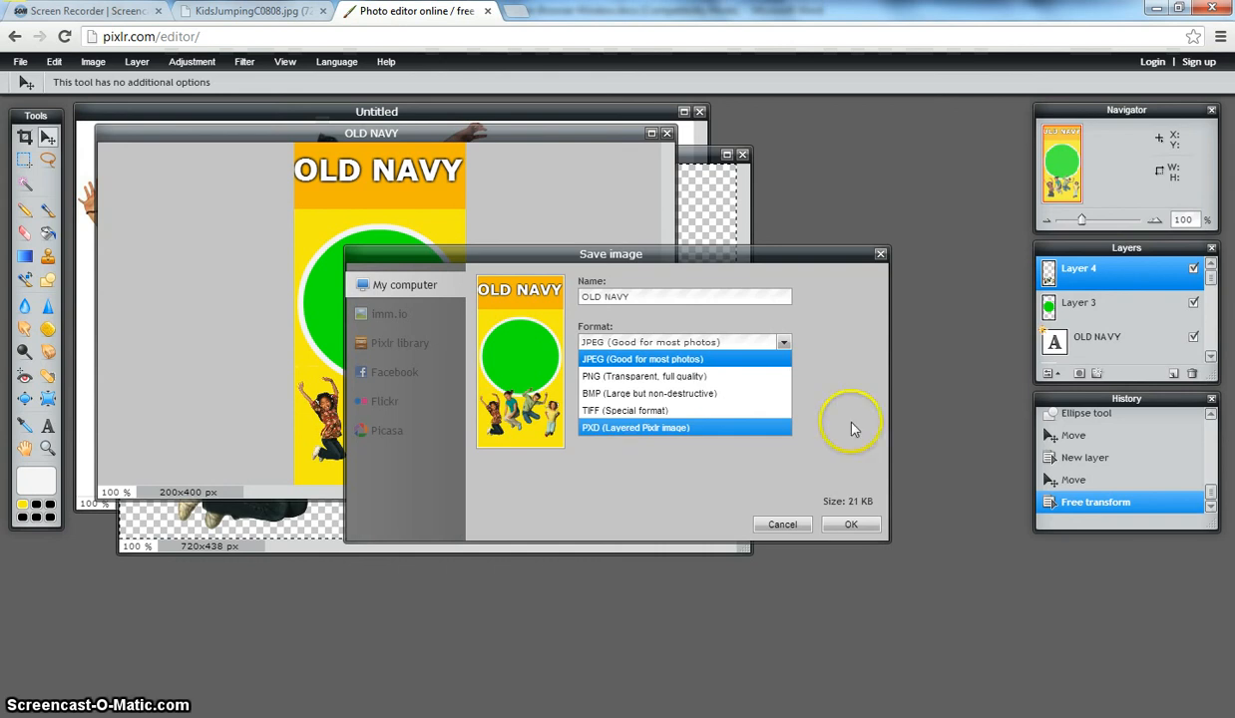
{"action": "left_click", "coordinate": [635, 428]}
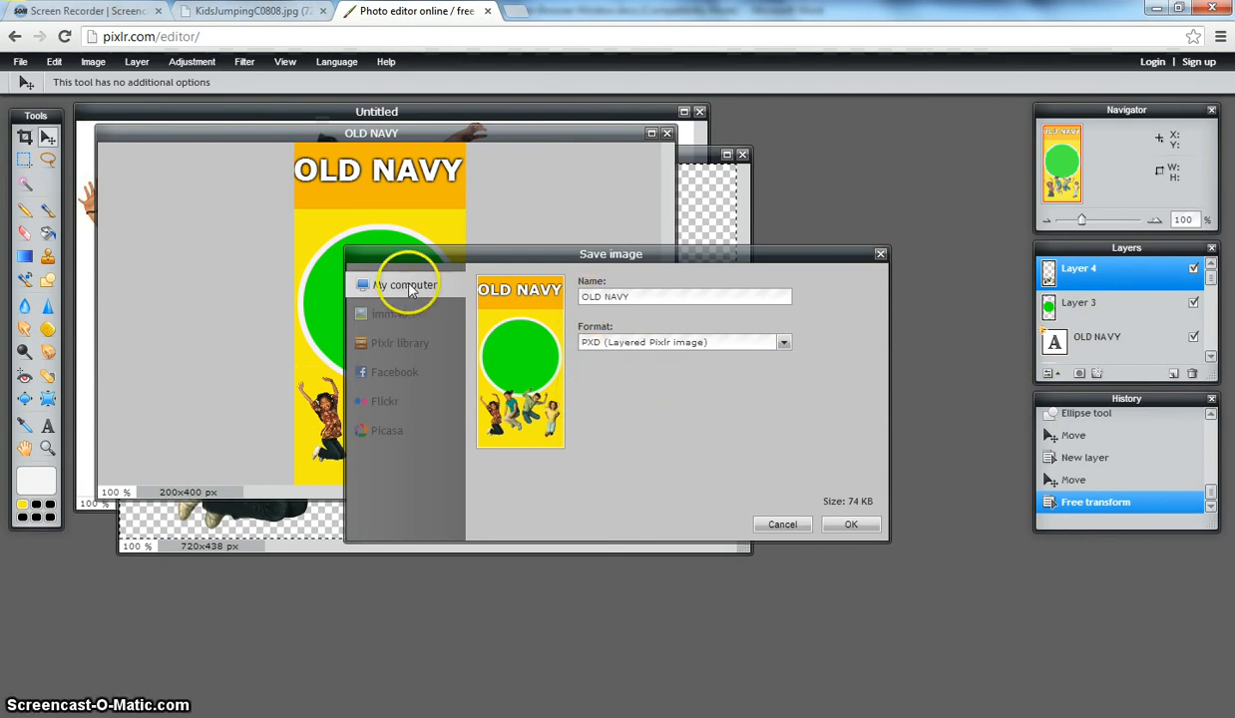
{"action": "left_click", "coordinate": [650, 344]}
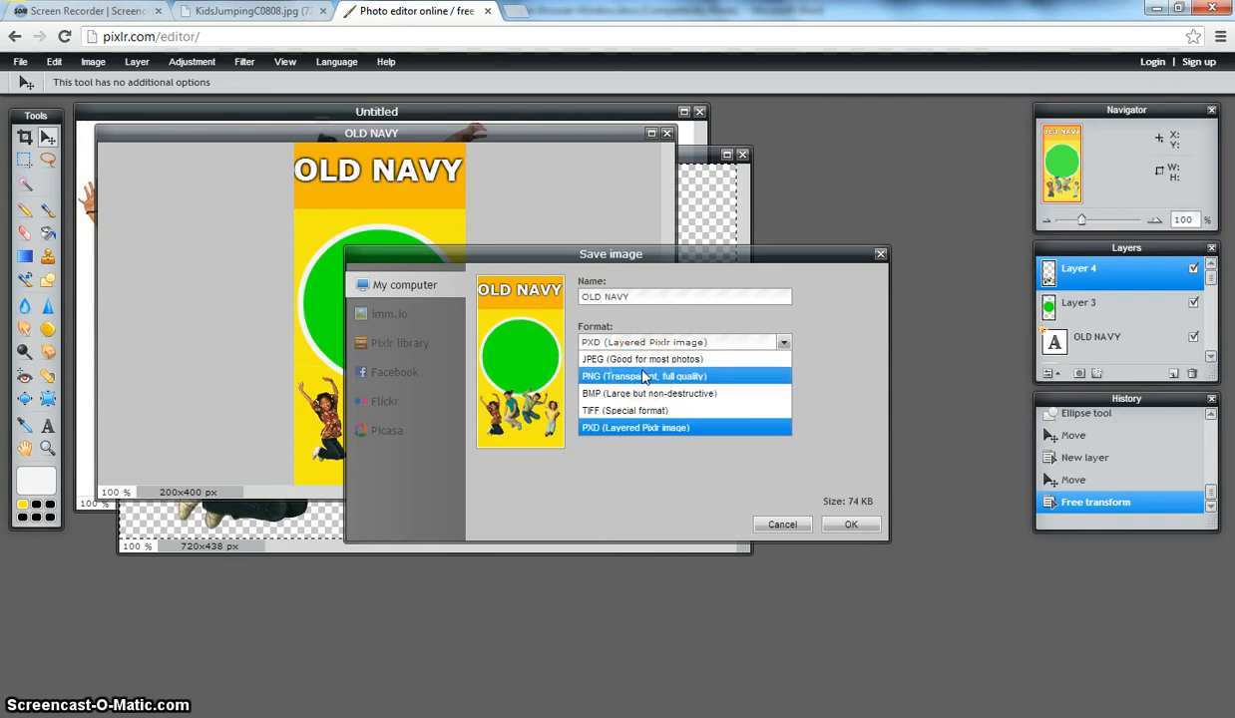
{"action": "left_click", "coordinate": [782, 508]}
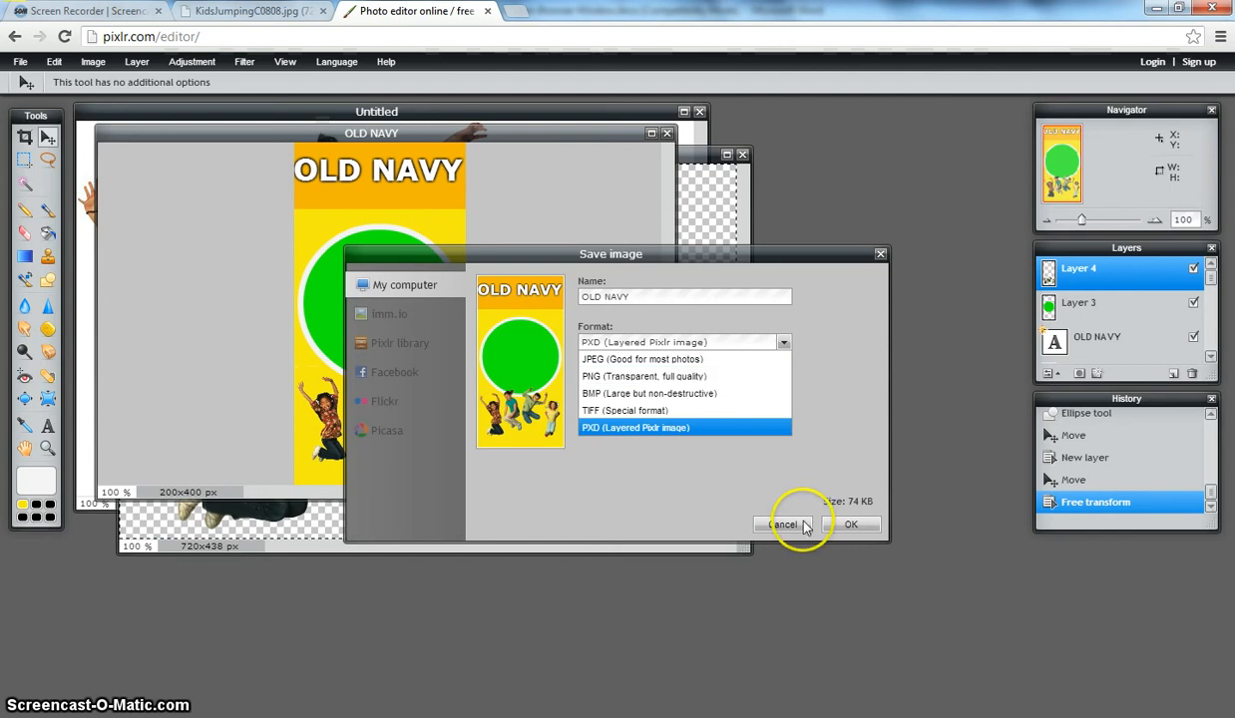
{"action": "left_click", "coordinate": [783, 524]}
Set the cut-out kids image's save format to PNG (Transparent, full quality), cancel the save, and return to the OLD NAVY image.
{"action": "left_click", "coordinate": [701, 161]}
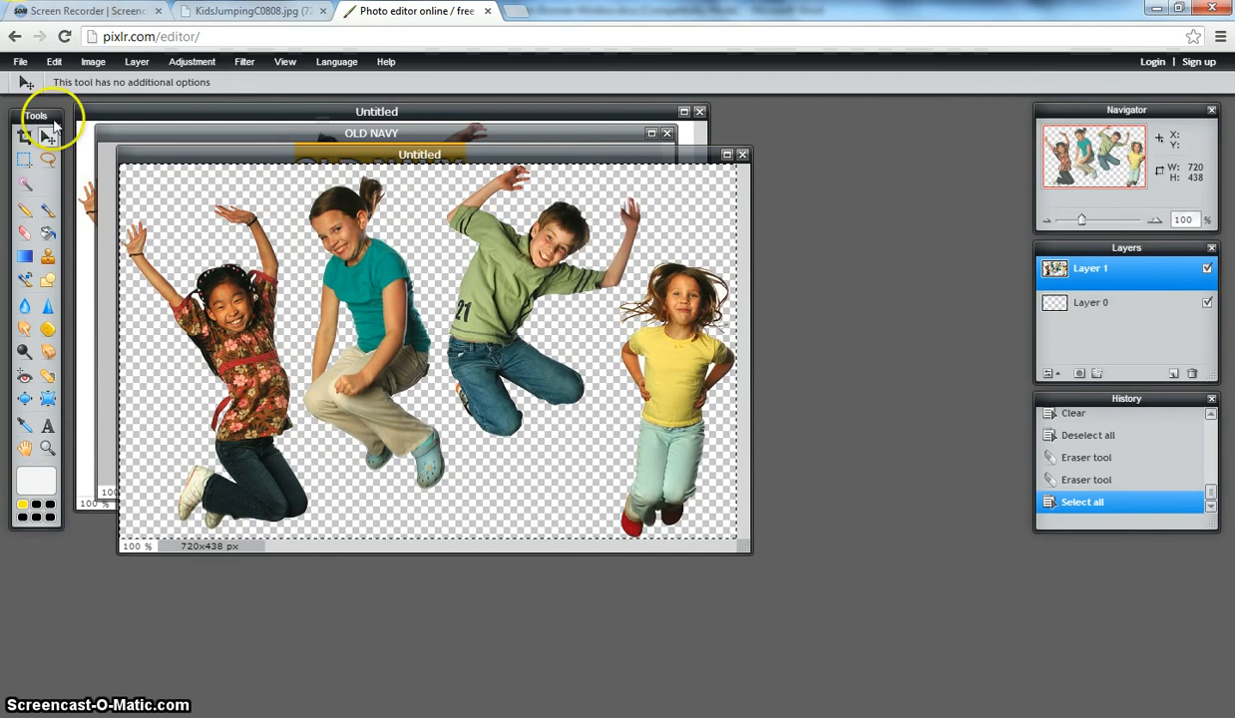
{"action": "left_click", "coordinate": [20, 61]}
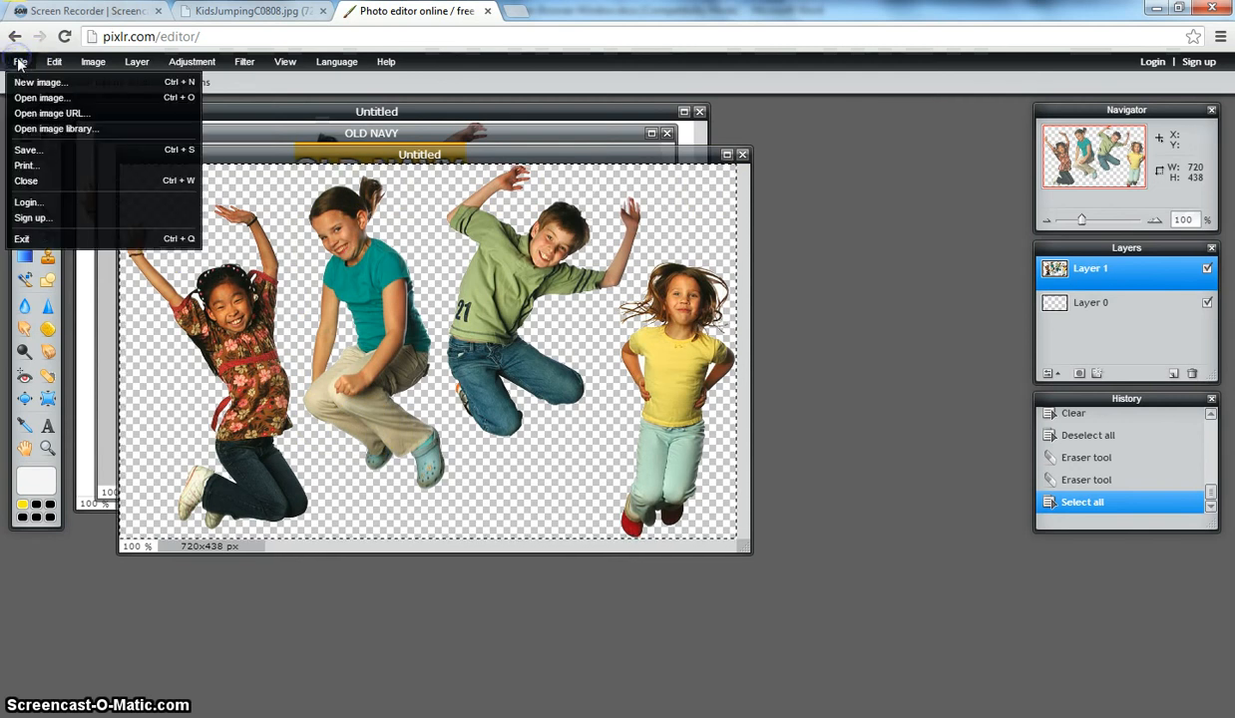
{"action": "left_click", "coordinate": [30, 149]}
{"action": "left_click", "coordinate": [739, 341]}
{"action": "left_click", "coordinate": [685, 376]}
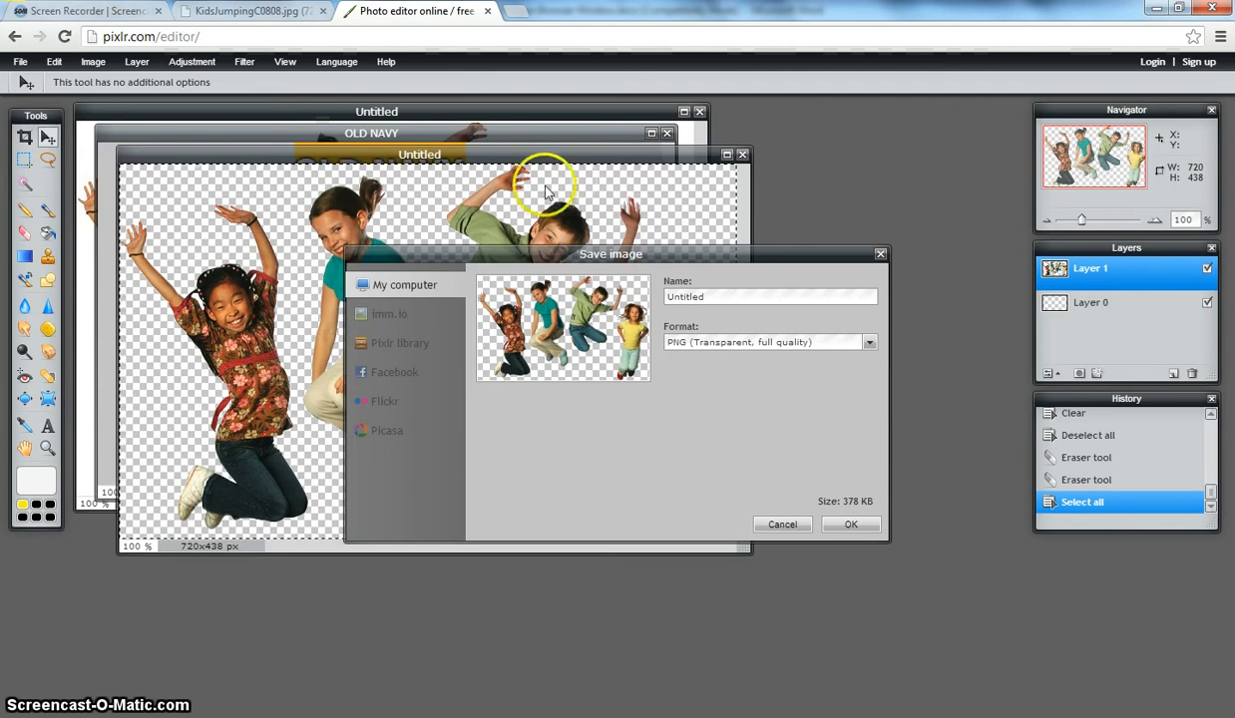
{"action": "left_click", "coordinate": [782, 524]}
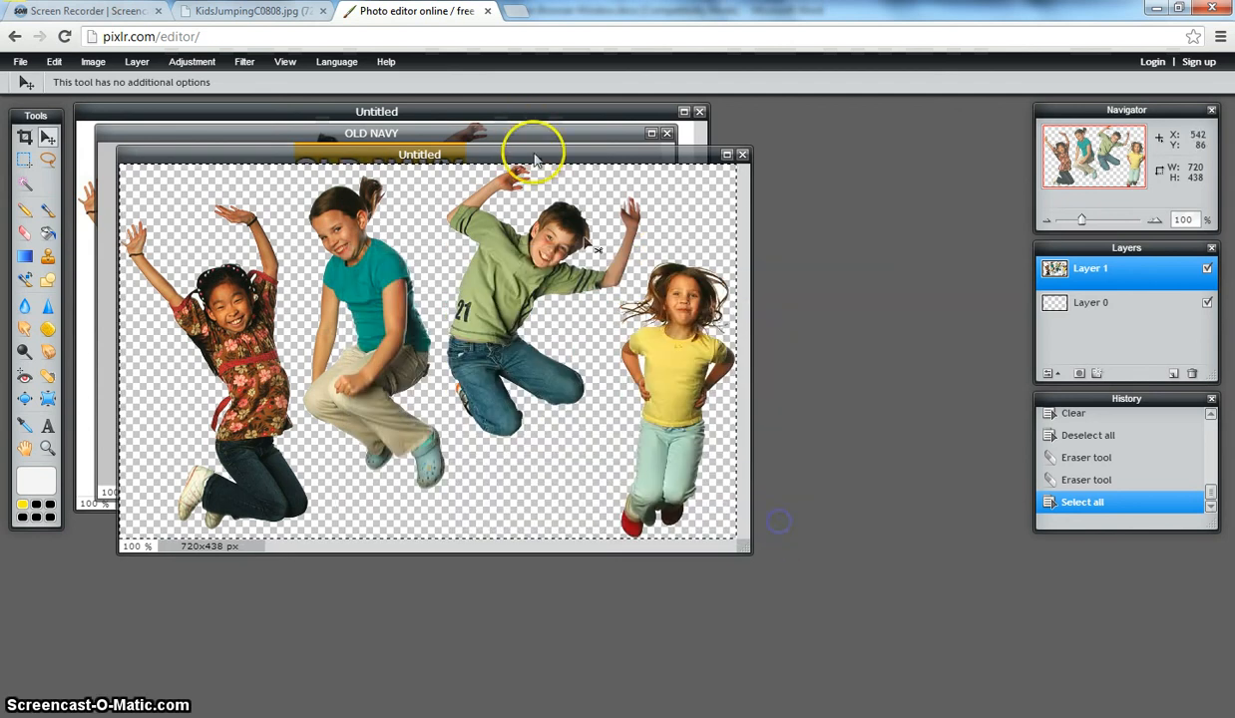
{"action": "left_click", "coordinate": [518, 126]}
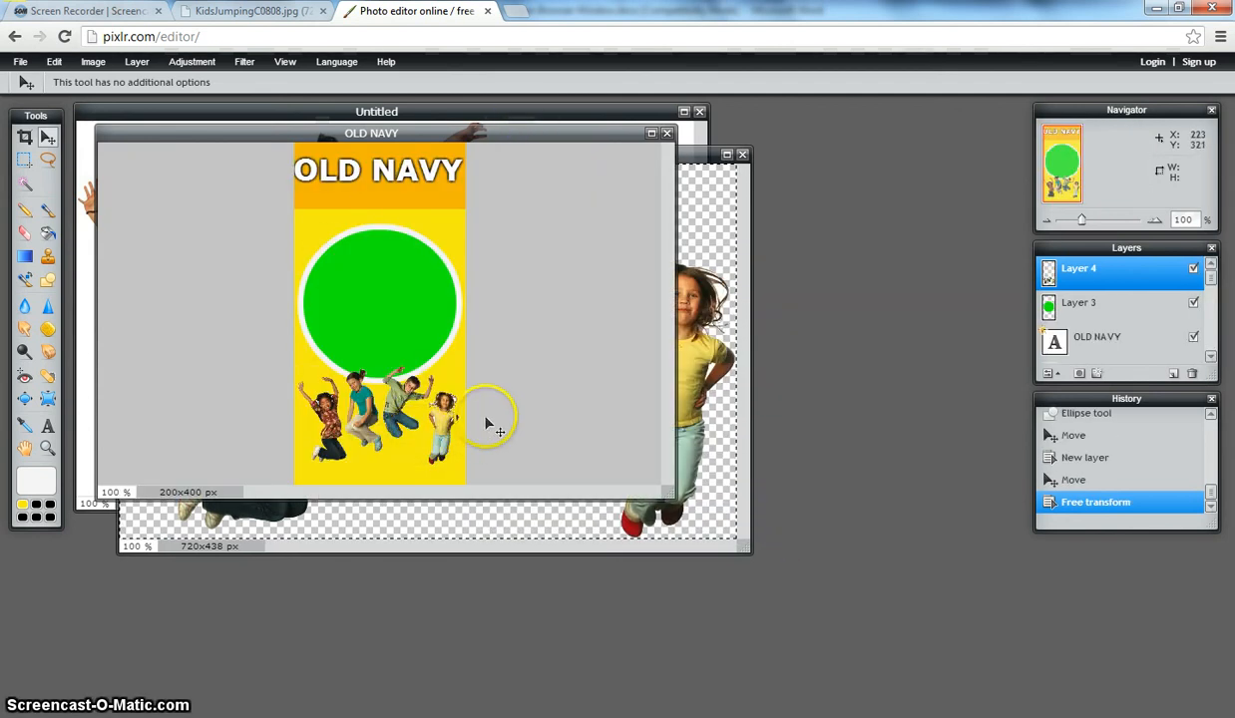